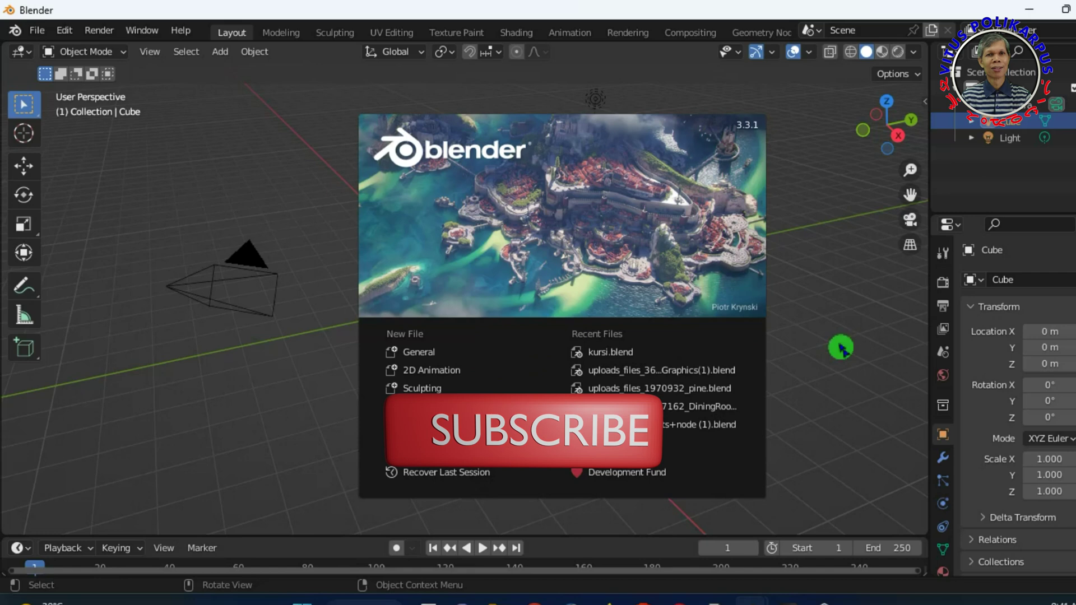
# Preview the kursi.obj chair model, rotating it to inspect it, then close the preview
pyautogui.click(840, 599)
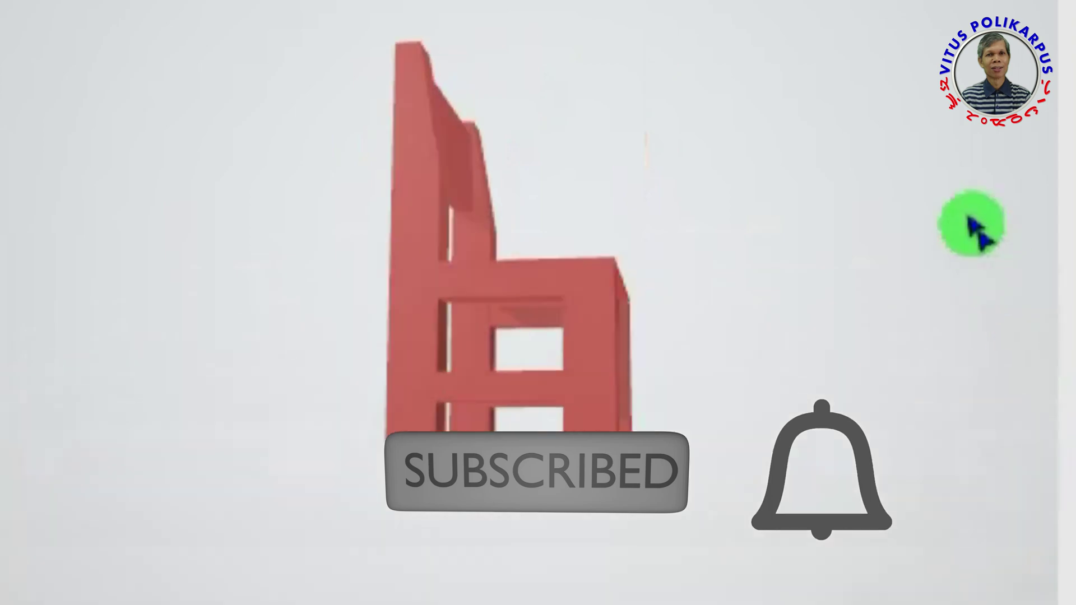
pyautogui.moveTo(966, 228); pyautogui.dragTo(557, 292)
pyautogui.moveTo(421, 370)
pyautogui.mouseDown()
pyautogui.moveTo(377, 301)
pyautogui.moveTo(279, 451)
pyautogui.moveTo(250, 446)
pyautogui.moveTo(292, 392)
pyautogui.mouseUp()
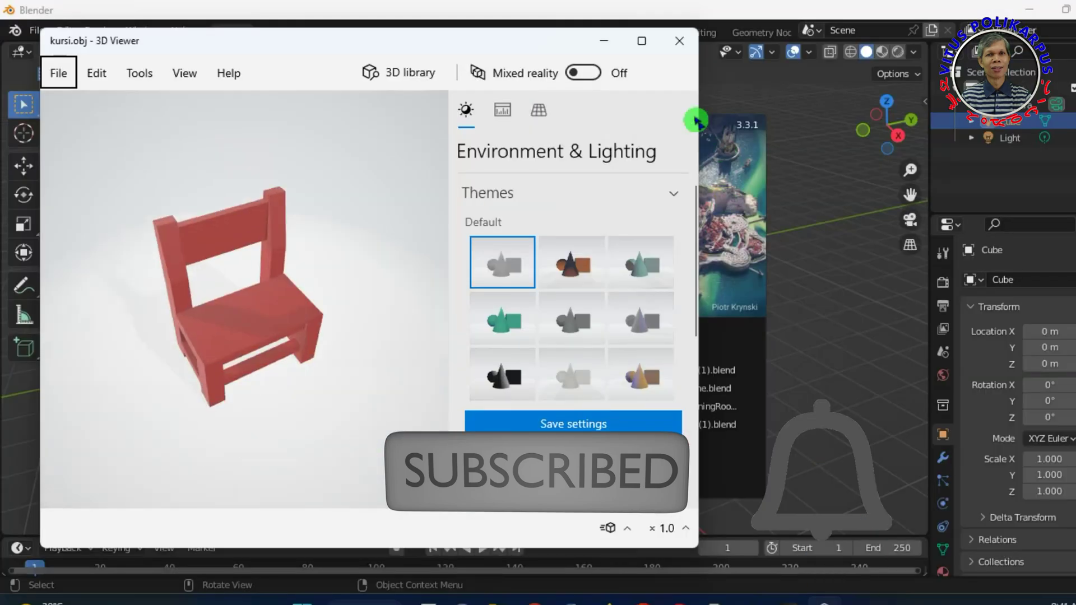
pyautogui.click(679, 41)
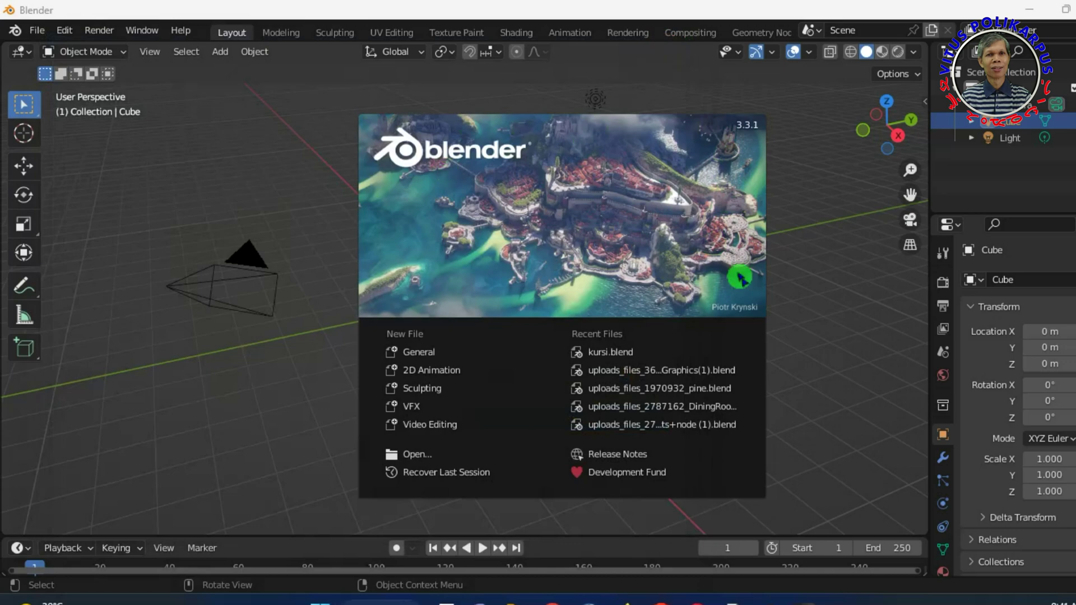
pyautogui.moveTo(733, 601)
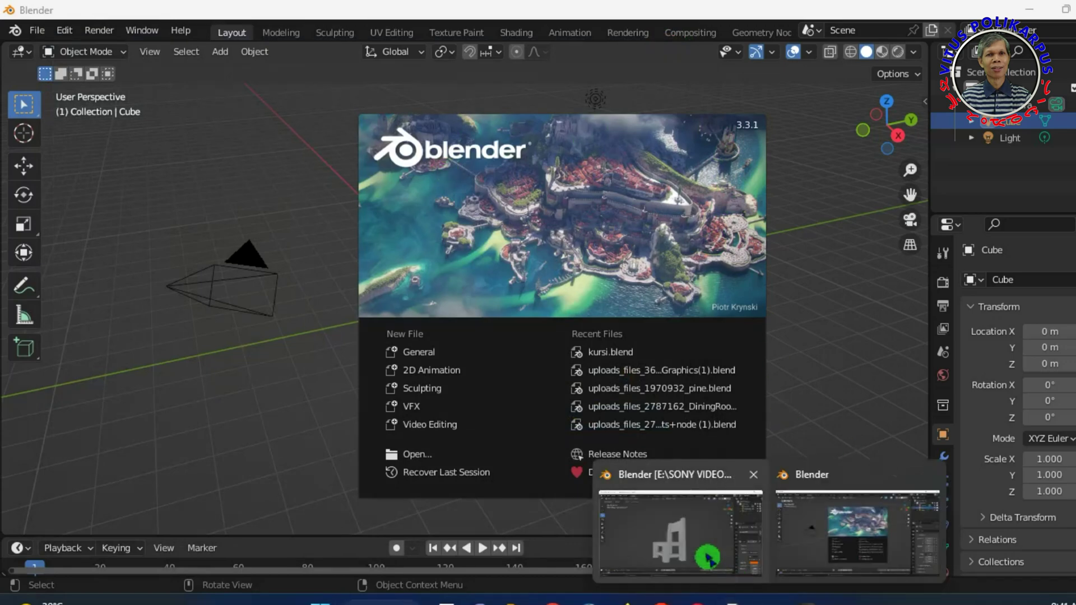
# Bring Blender to the front and dismiss its splash screen to reveal the default cube scene
pyautogui.click(707, 558)
pyautogui.moveTo(519, 377)
pyautogui.mouseDown(button='middle')
pyautogui.moveTo(750, 372)
pyautogui.moveTo(550, 512)
pyautogui.moveTo(414, 426)
pyautogui.moveTo(360, 468)
pyautogui.moveTo(852, 344)
pyautogui.moveTo(893, 302)
pyautogui.mouseUp(button='middle')
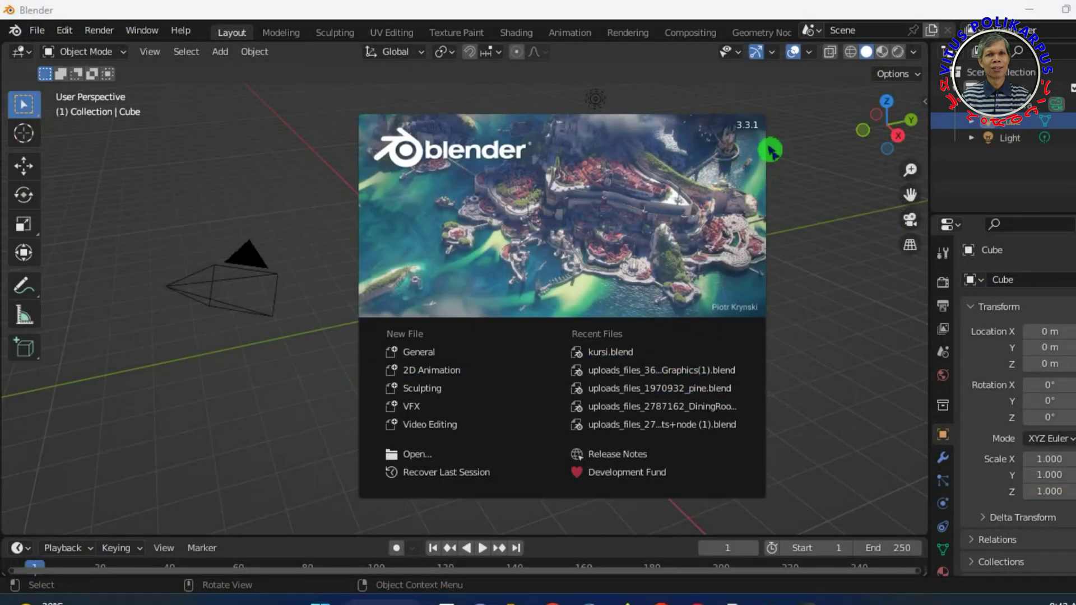
pyautogui.click(307, 241)
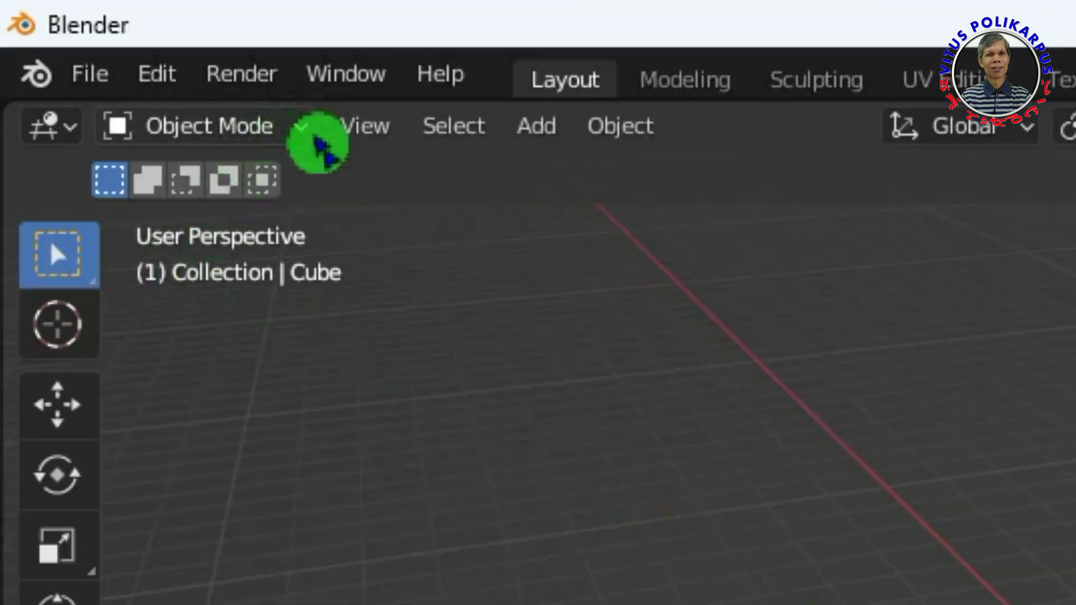
pyautogui.click(311, 136)
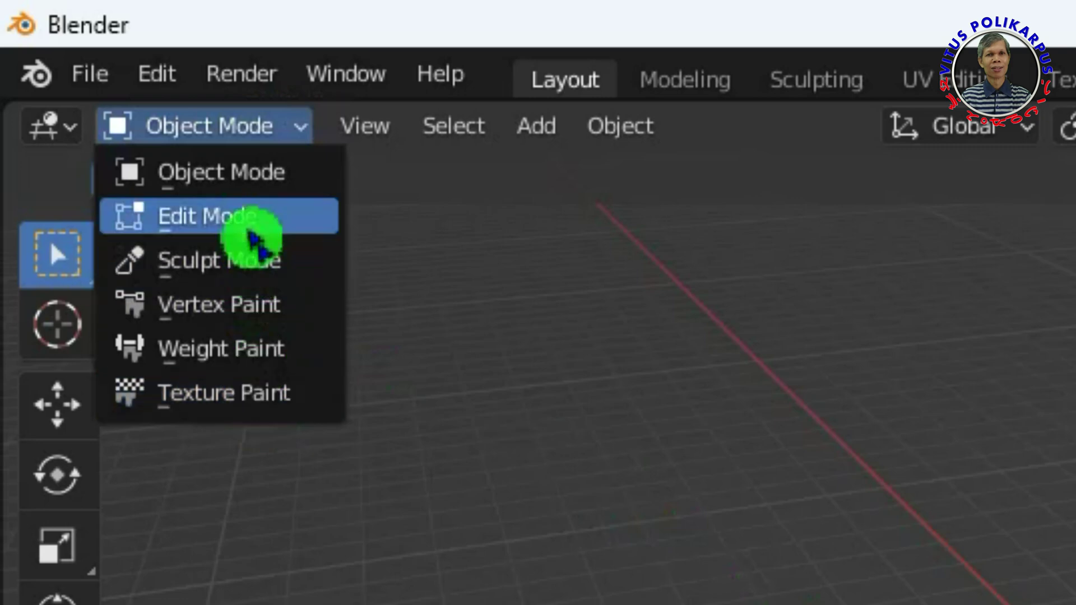
# Enter Edit Mode, flatten the cube along Y and narrow it along X
pyautogui.click(252, 227)
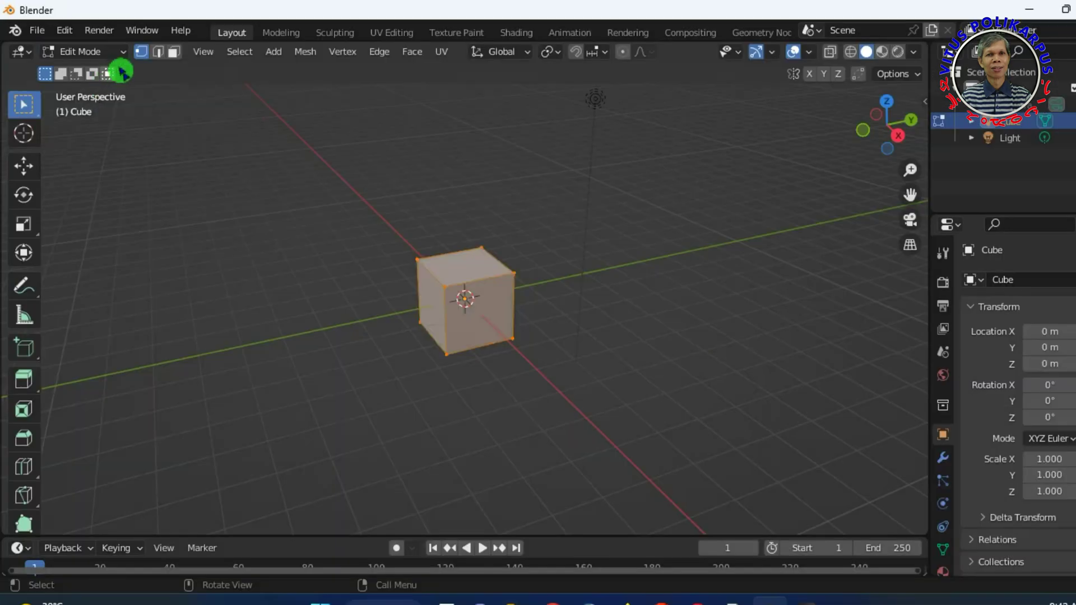
pyautogui.press('s')
pyautogui.press('y')
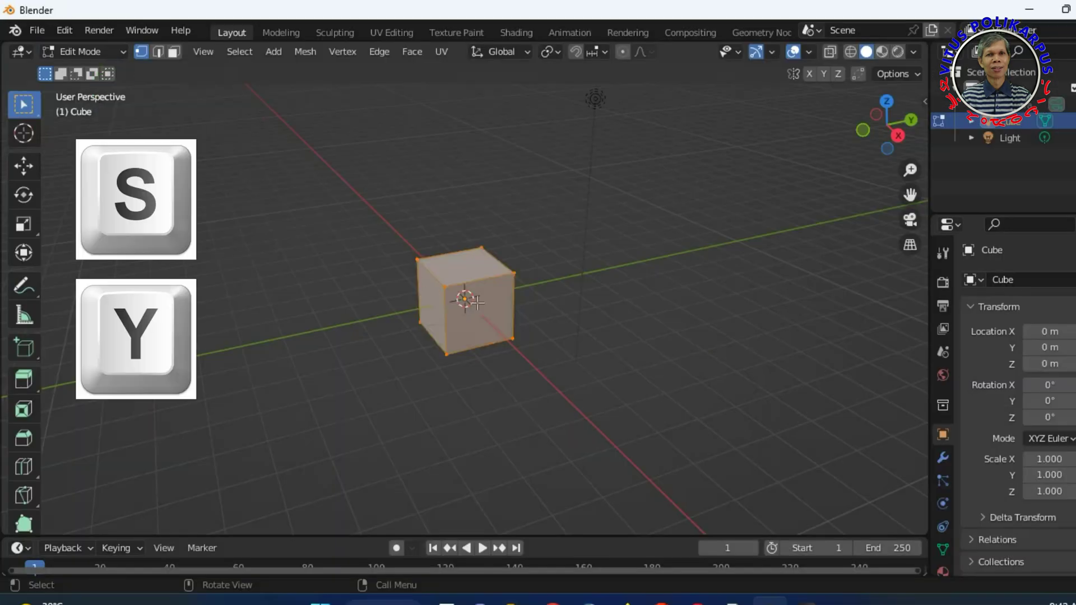
pyautogui.press('s')
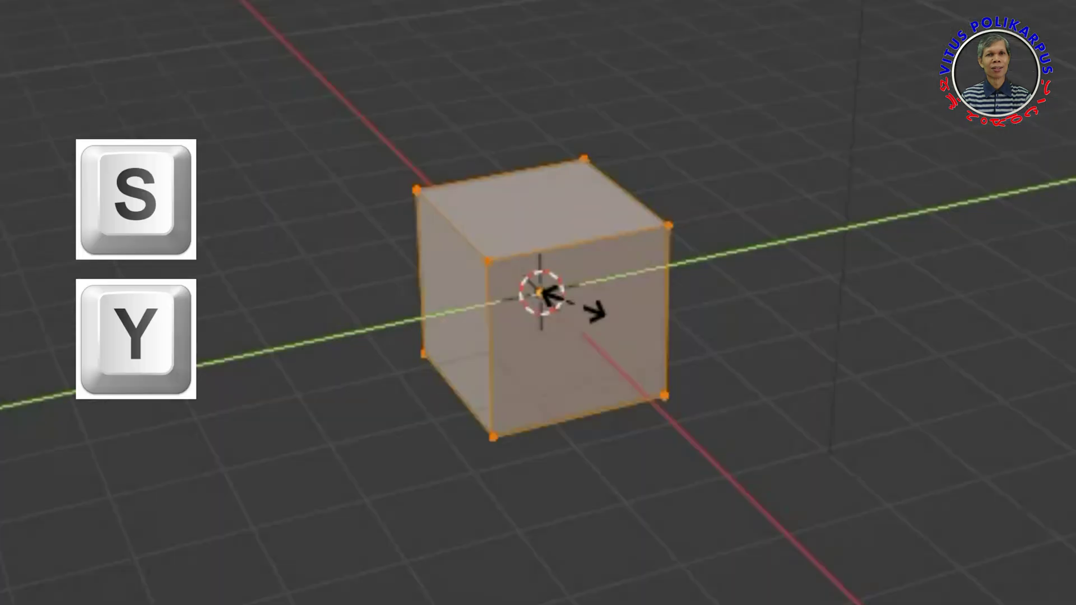
pyautogui.click(488, 335)
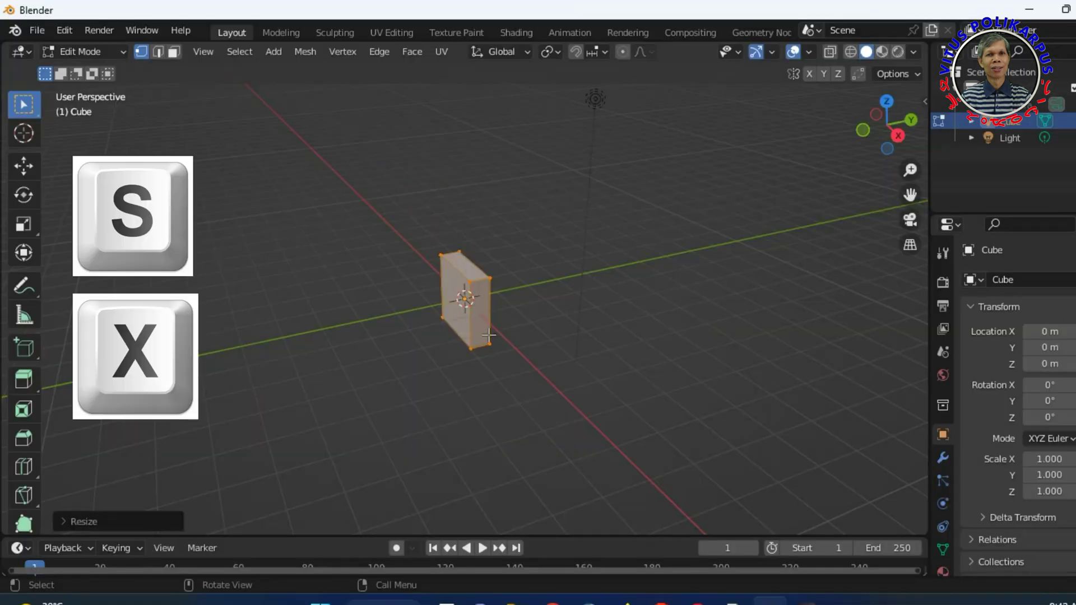
pyautogui.press('s')
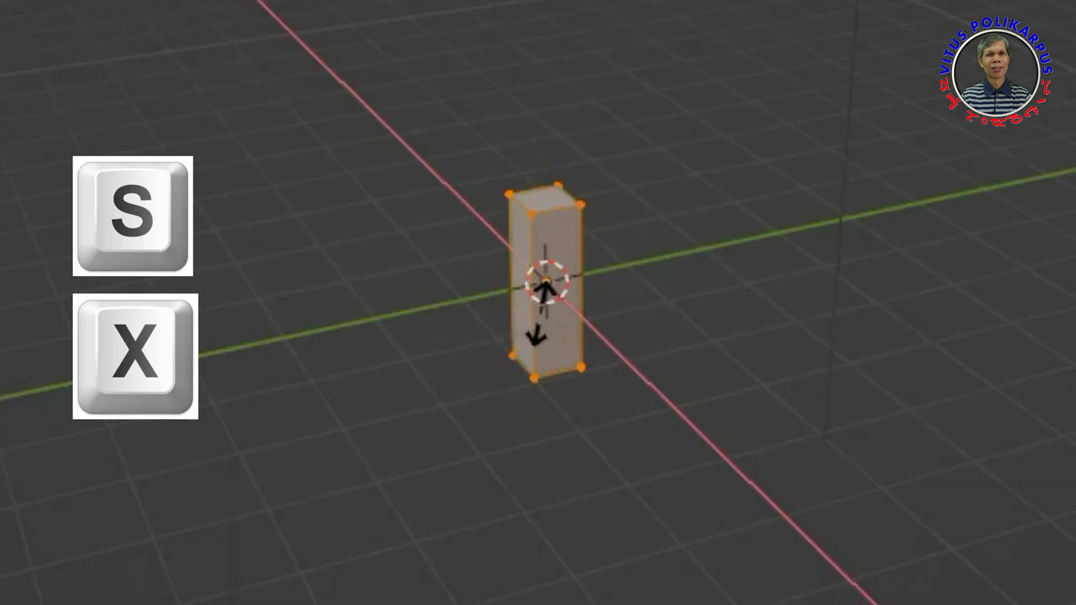
pyautogui.click(463, 305)
pyautogui.moveTo(463, 306); pyautogui.dragTo(493, 357, button='middle')
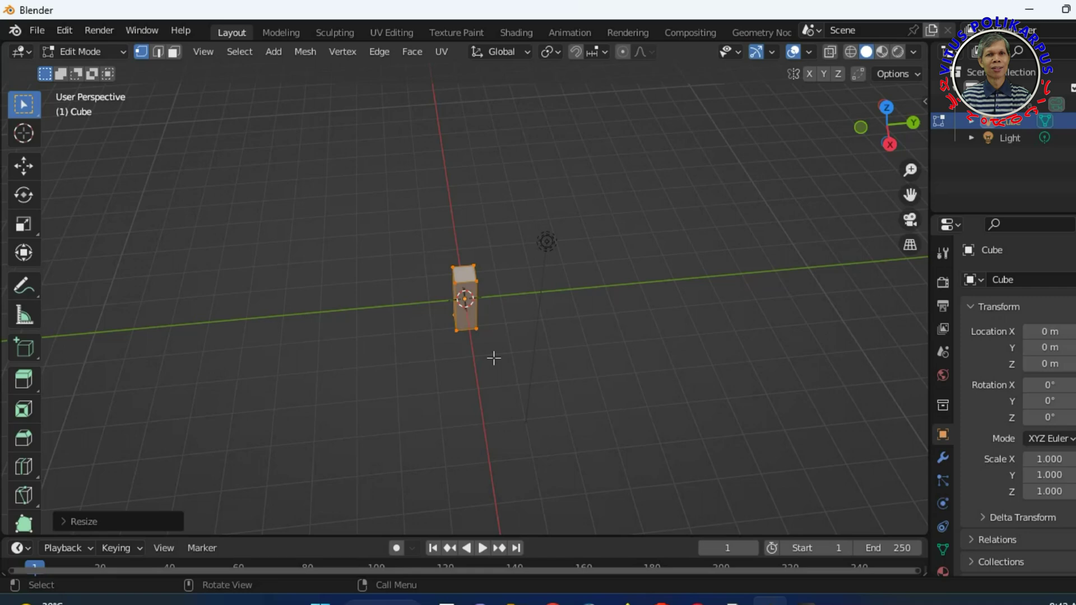
# Widen the thin block along Y and stretch it along Z into a tall post
pyautogui.press('s')
pyautogui.press('y')
pyautogui.click(529, 348)
pyautogui.moveTo(485, 362); pyautogui.dragTo(509, 371, button='middle')
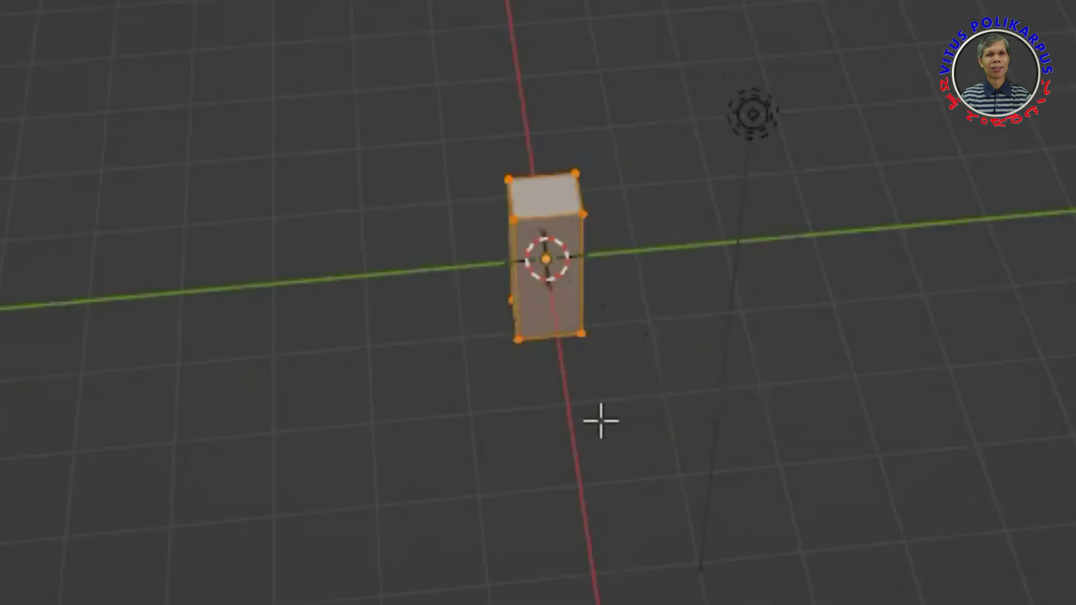
pyautogui.moveTo(658, 439)
pyautogui.mouseDown(button='middle')
pyautogui.moveTo(958, 480)
pyautogui.moveTo(1054, 423)
pyautogui.moveTo(773, 524)
pyautogui.moveTo(624, 427)
pyautogui.moveTo(691, 228)
pyautogui.moveTo(874, 209)
pyautogui.moveTo(608, 437)
pyautogui.moveTo(587, 396)
pyautogui.moveTo(790, 365)
pyautogui.moveTo(665, 420)
pyautogui.moveTo(715, 353)
pyautogui.mouseUp(button='middle')
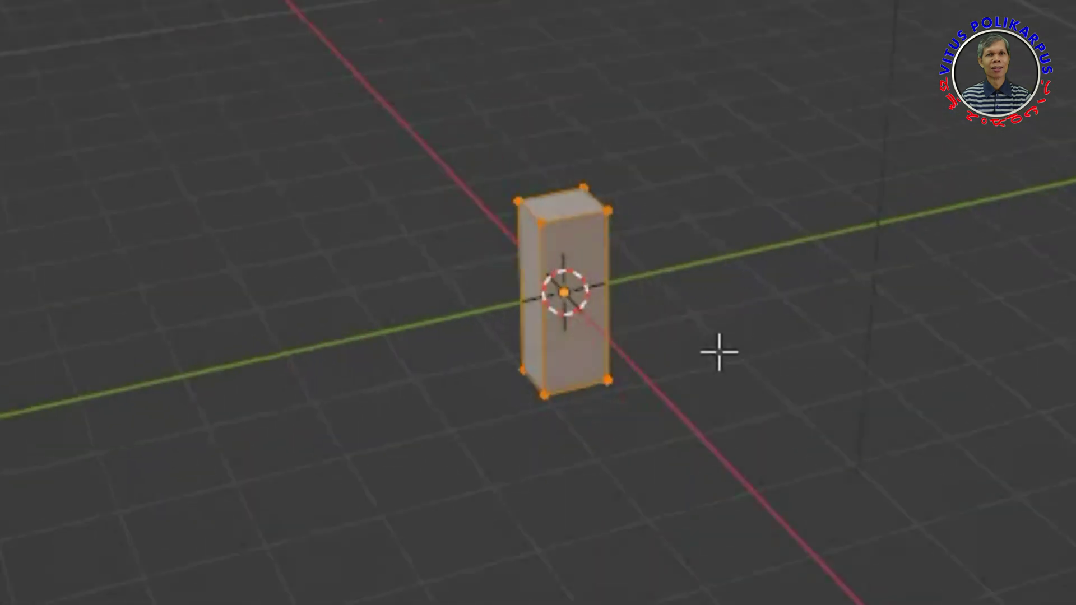
pyautogui.press('s')
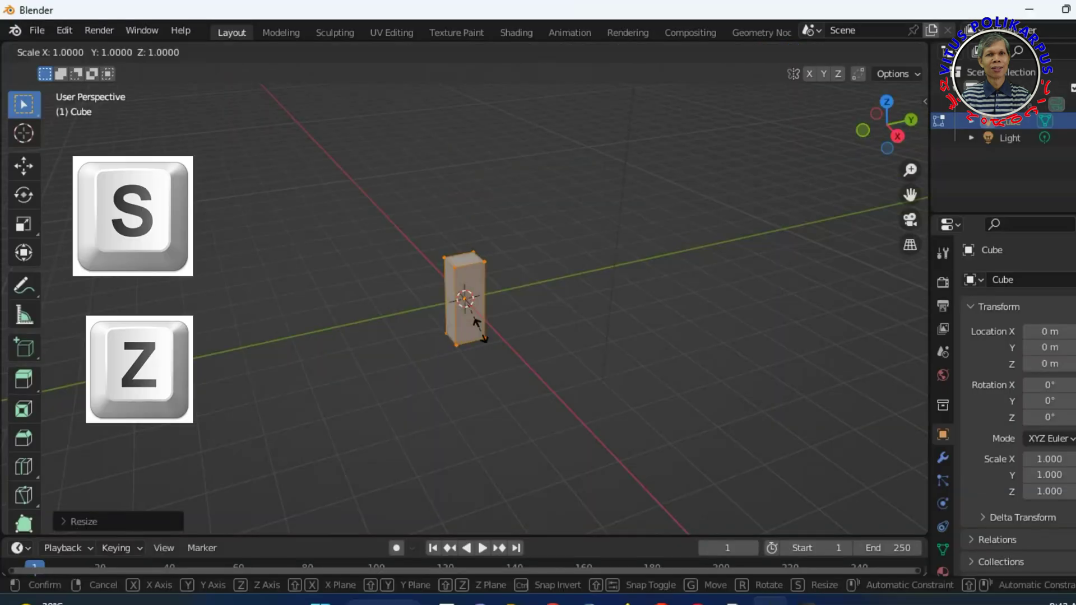
pyautogui.click(485, 187)
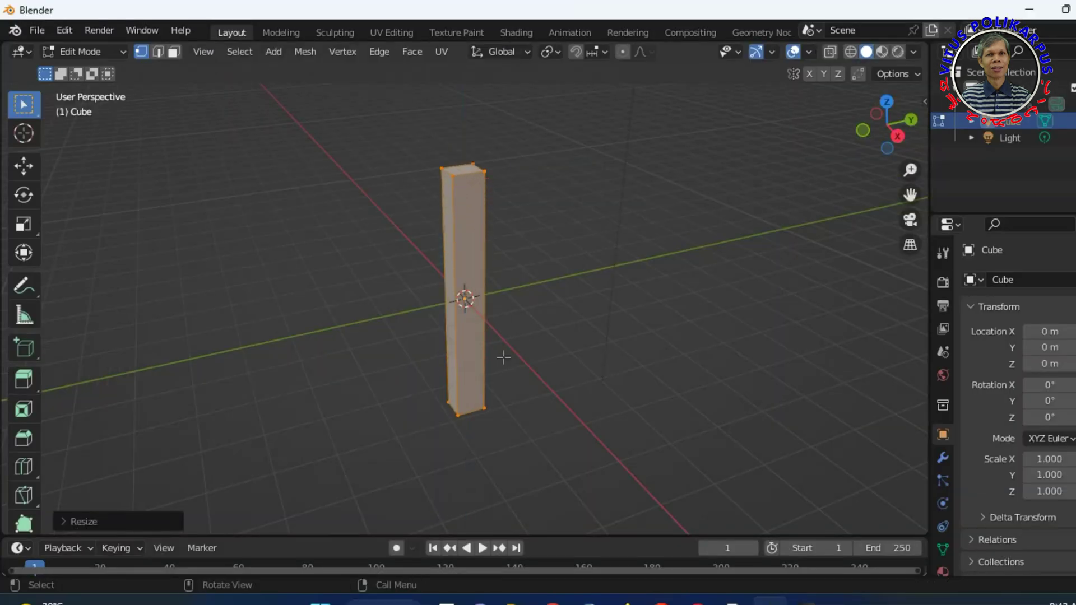
pyautogui.click(23, 166)
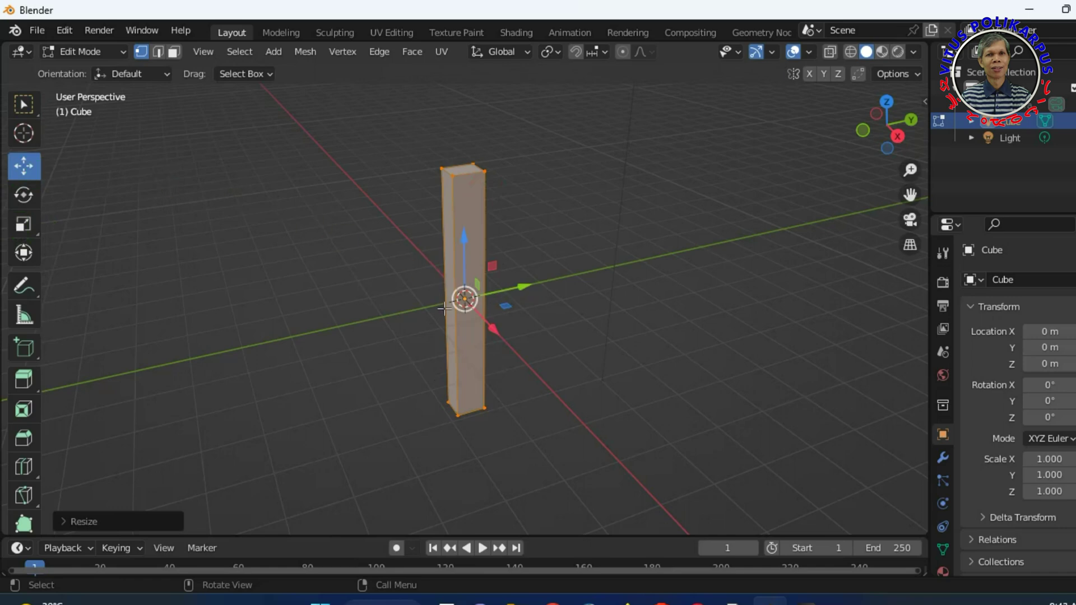
# Drag the post up along Z in side view until its base sits on the ground line
pyautogui.press('3')
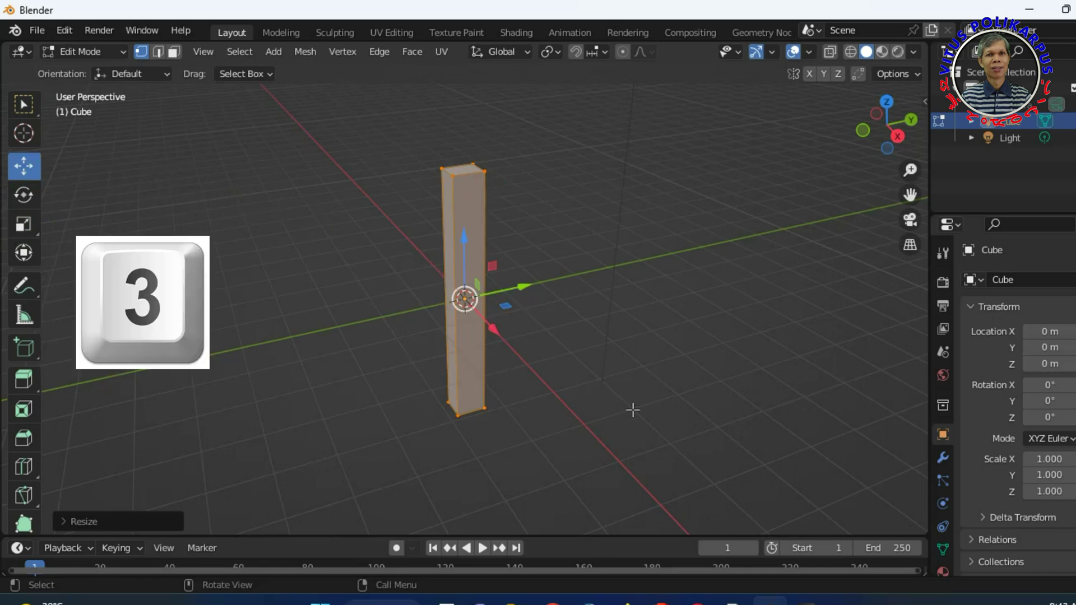
pyautogui.moveTo(464, 246); pyautogui.dragTo(475, 114)
pyautogui.keyDown('shift'); pyautogui.moveTo(696, 189); pyautogui.dragTo(695, 290, button='middle'); pyautogui.keyUp('shift')
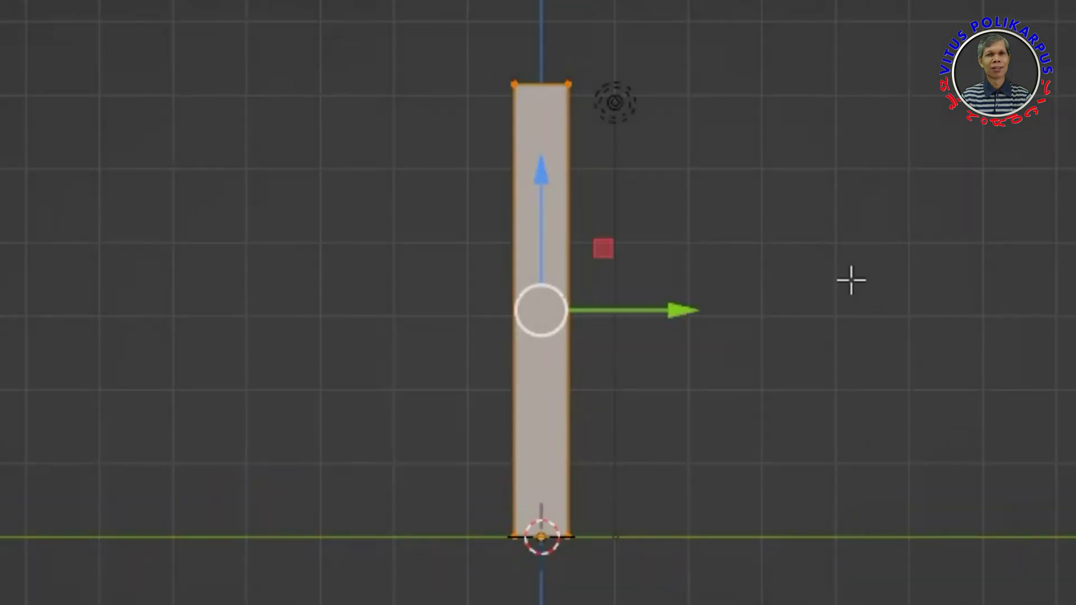
pyautogui.moveTo(614, 274); pyautogui.dragTo(579, 259, button='middle')
pyautogui.press('KP_3')
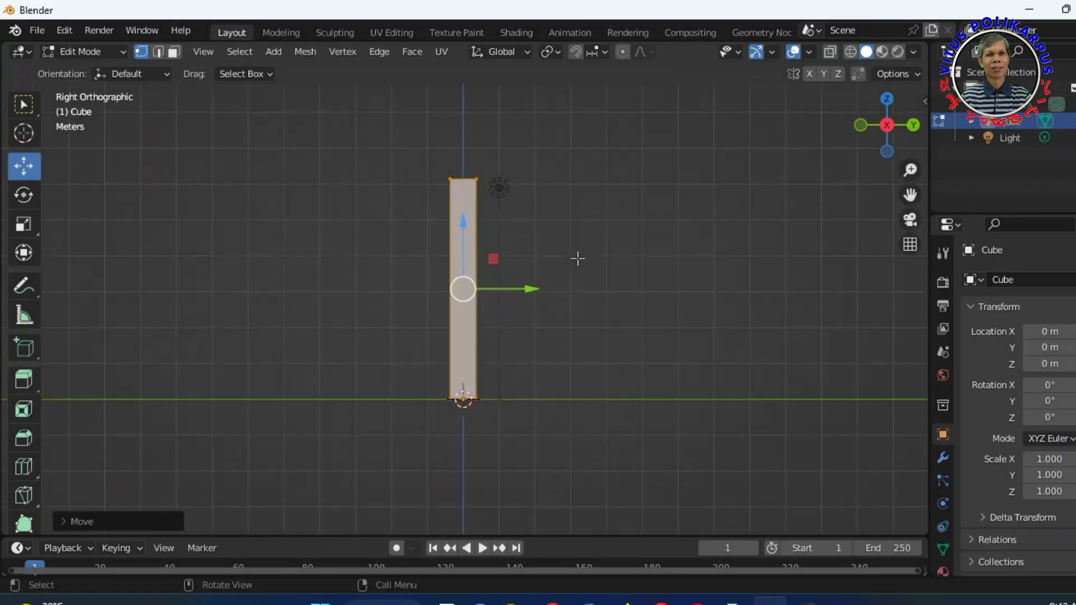
pyautogui.press('KP_1')
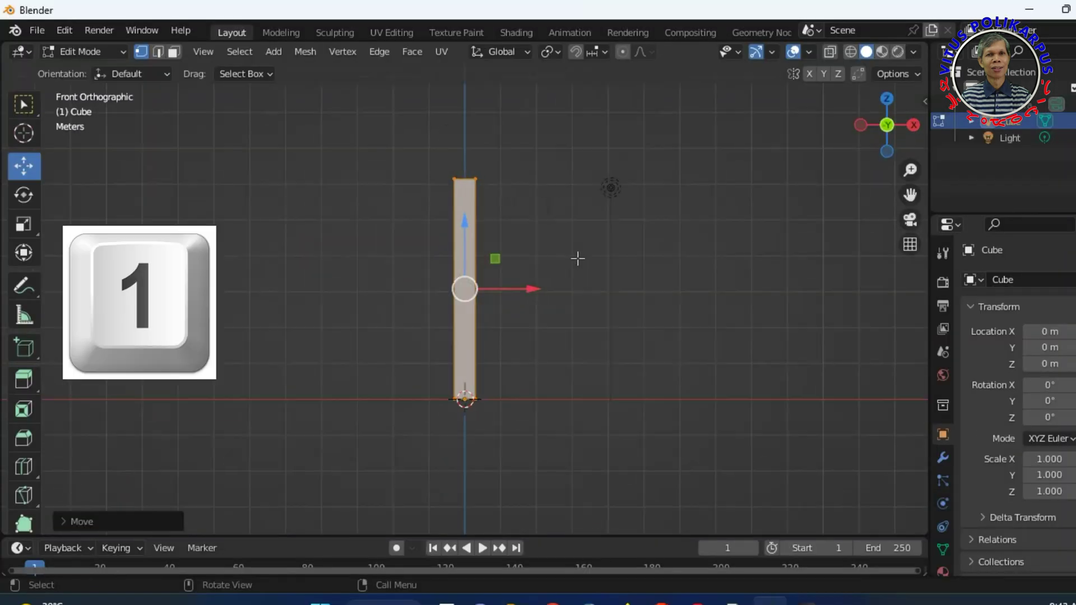
pyautogui.scroll(1, 576, 281)
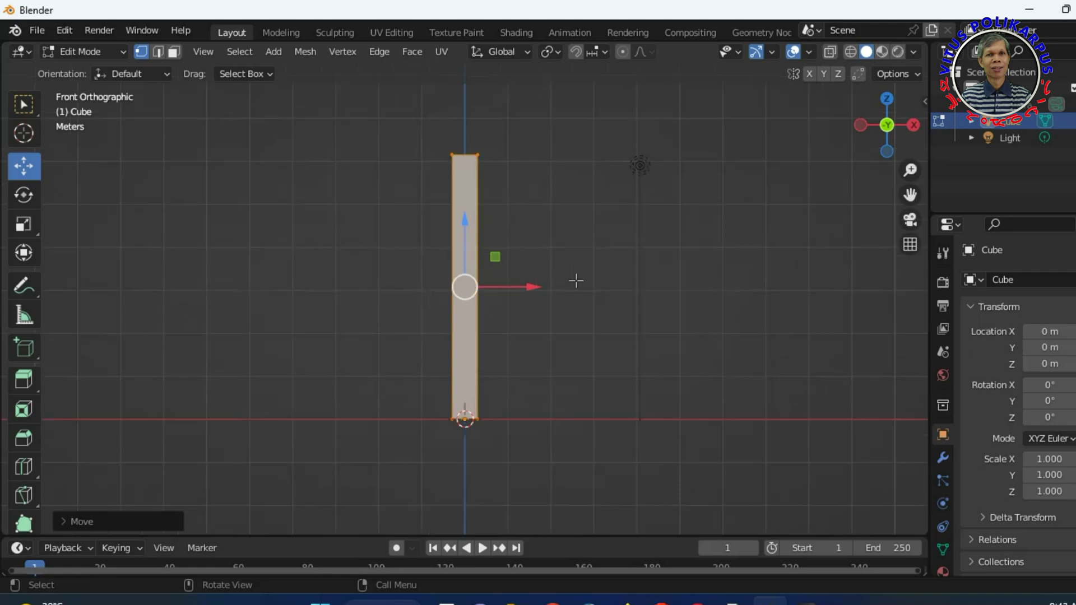
pyautogui.click(943, 462)
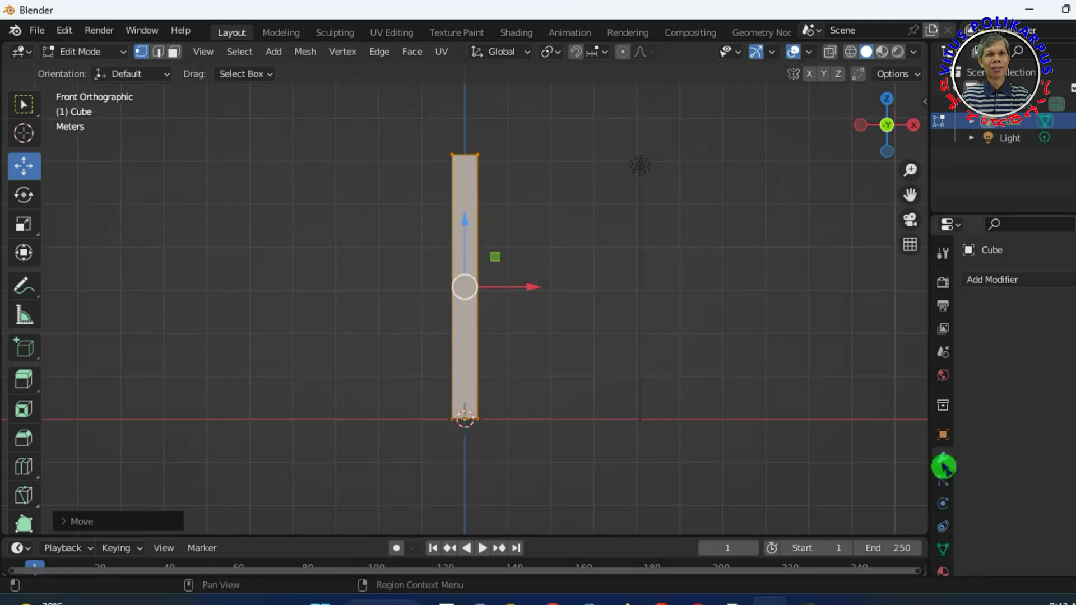
# Add a Mirror modifier, shift the post right along X, and rename it 'kaki belakang'
pyautogui.click(1028, 288)
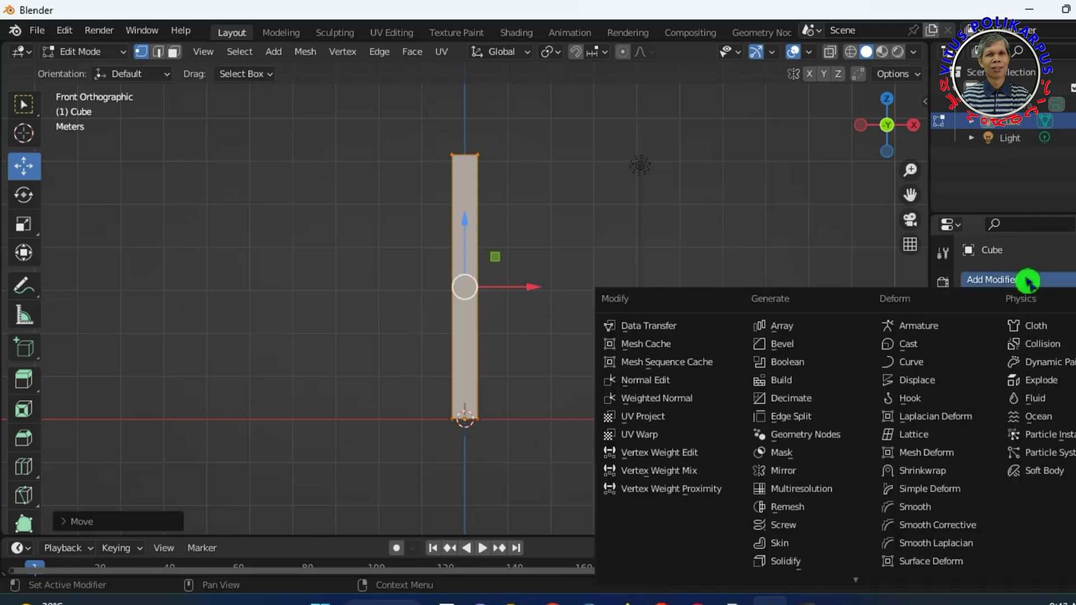
pyautogui.click(802, 474)
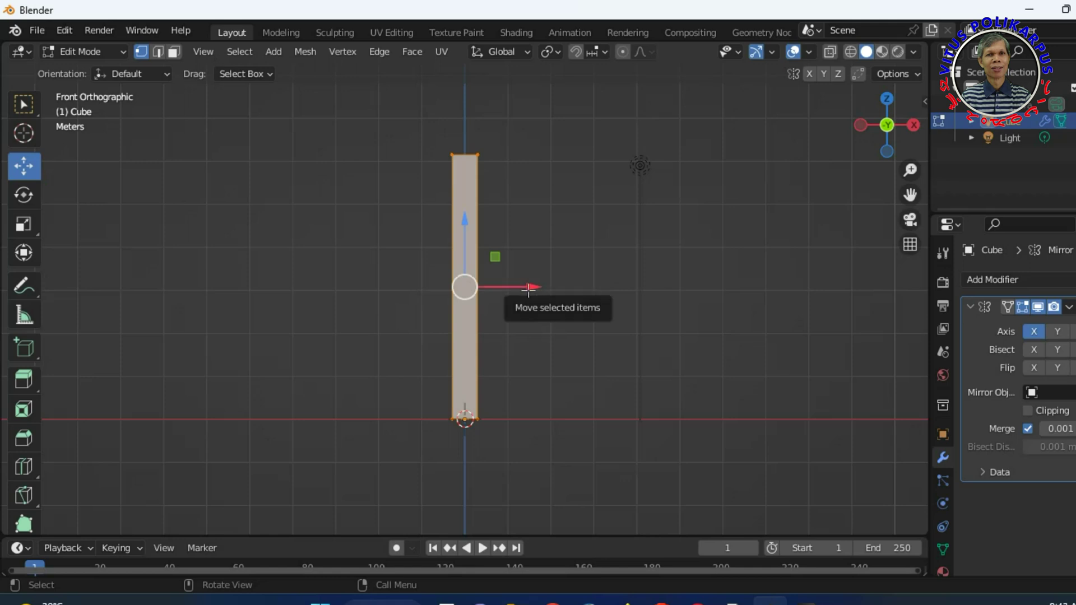
pyautogui.moveTo(528, 288); pyautogui.dragTo(634, 308)
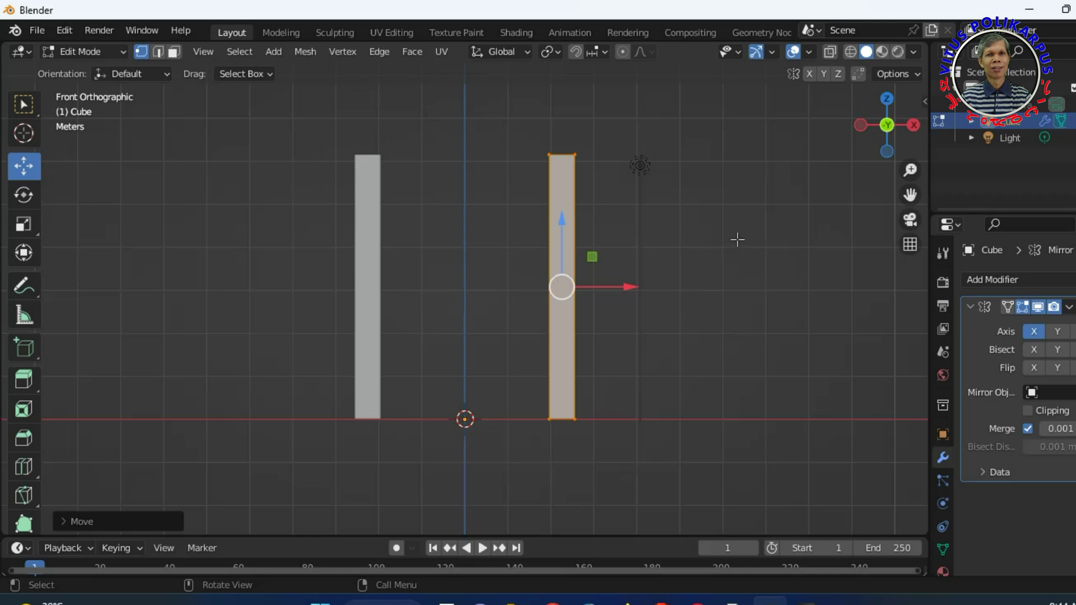
pyautogui.doubleClick(1009, 120)
pyautogui.write('kaki belakang')
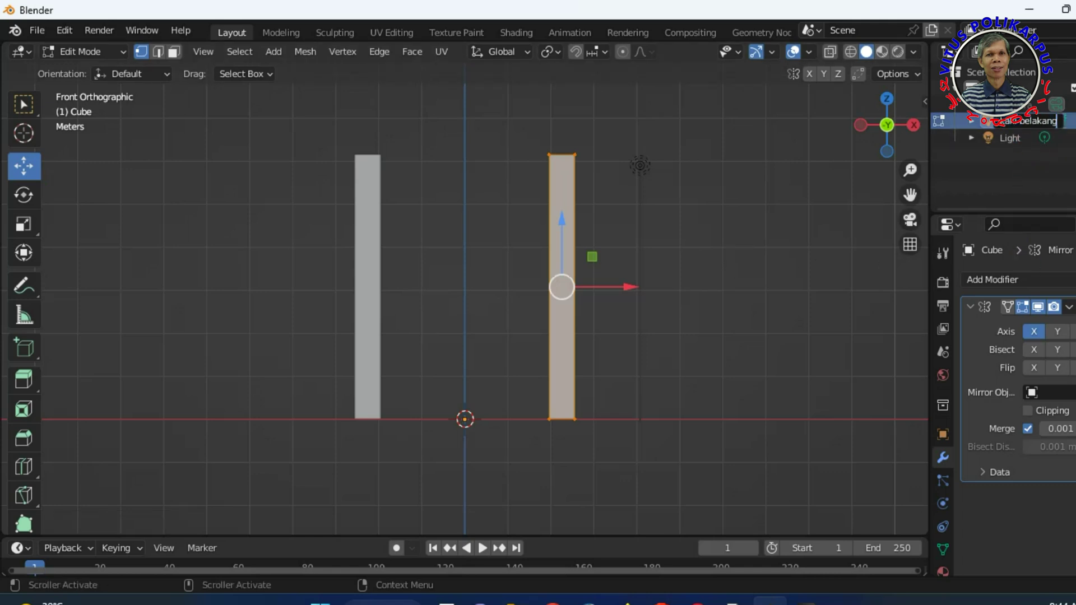
pyautogui.press('Return')
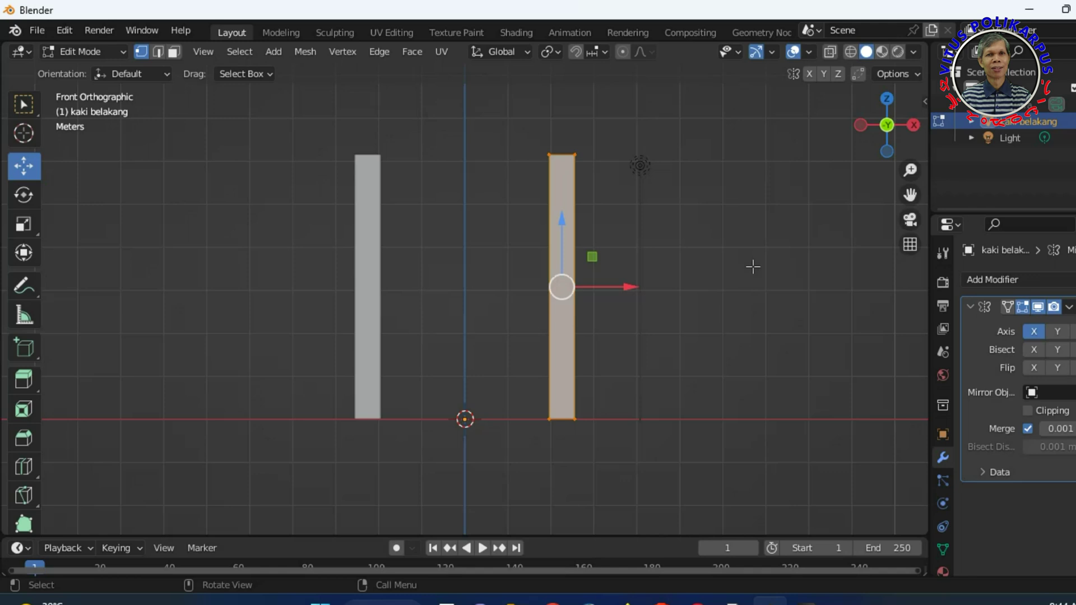
# Duplicate the leg geometry in place and separate the copy into its own object
pyautogui.press('KP_3')
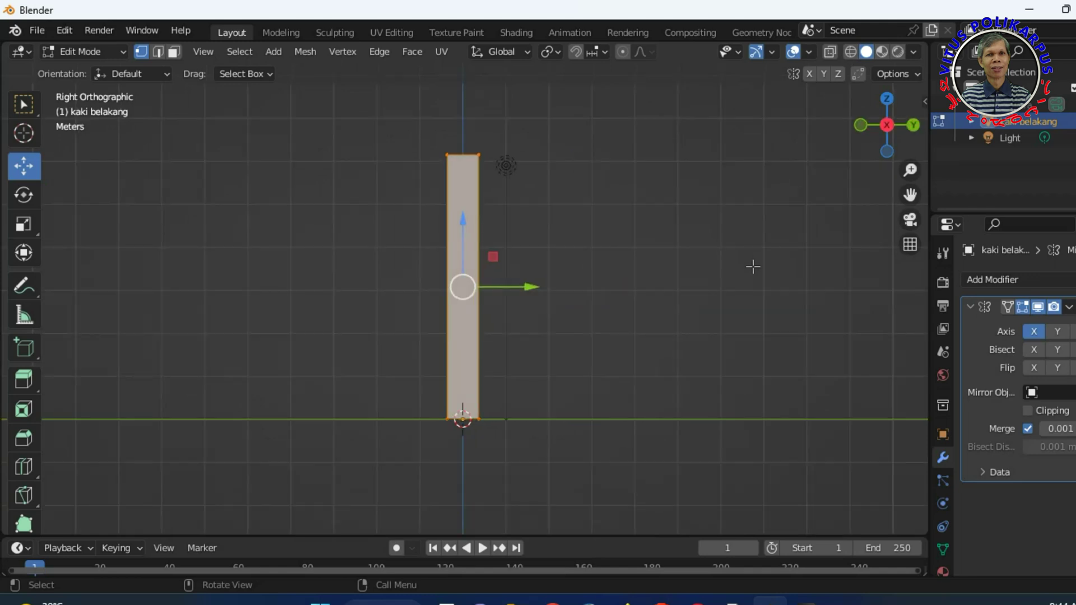
pyautogui.hotkey('shift', 'd')
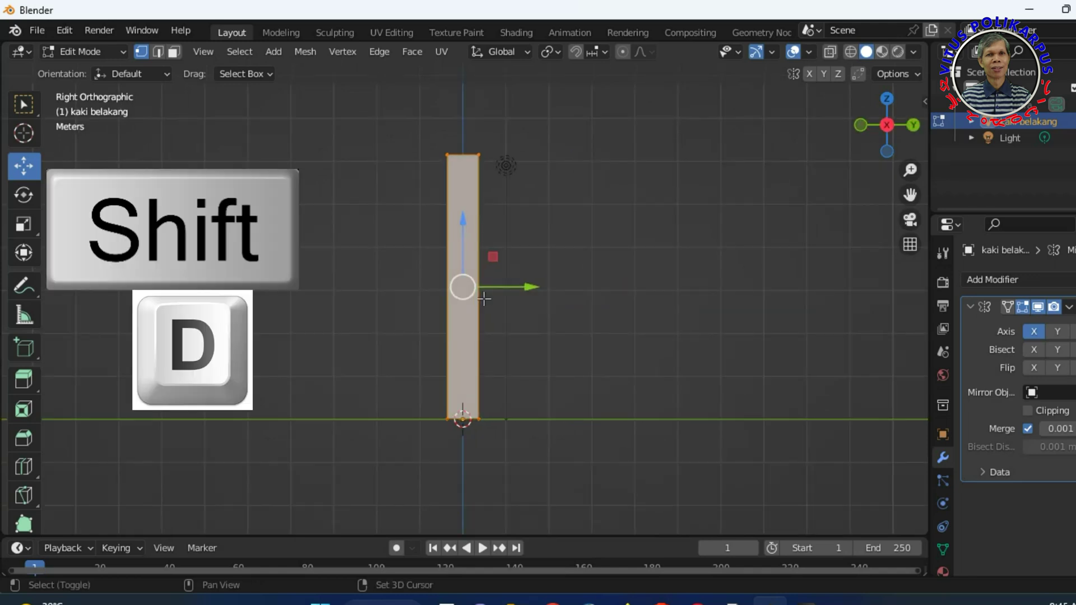
pyautogui.press('Return')
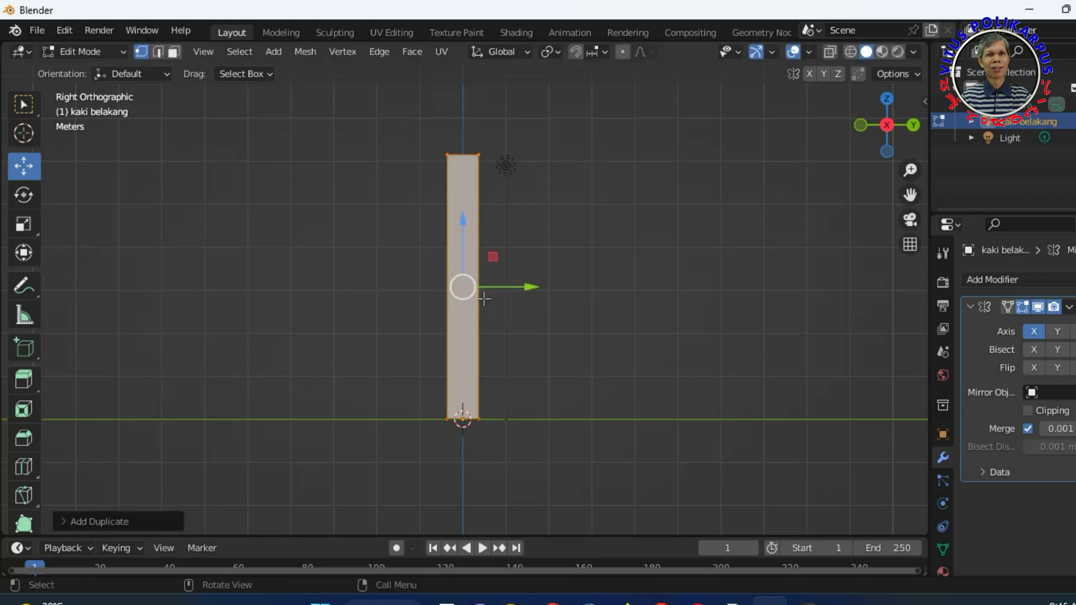
pyautogui.press('p')
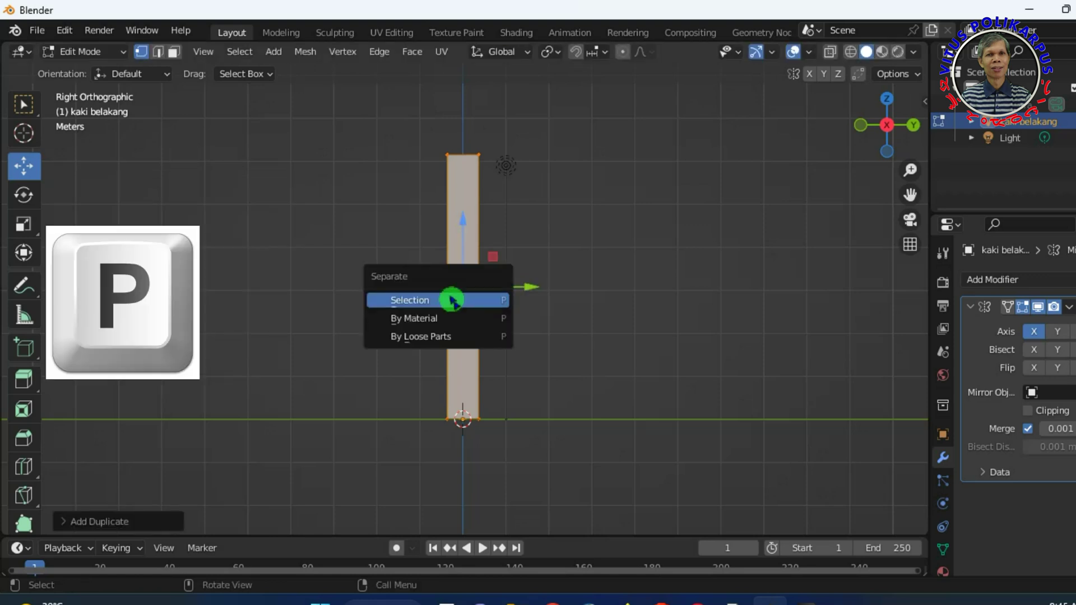
pyautogui.click(450, 298)
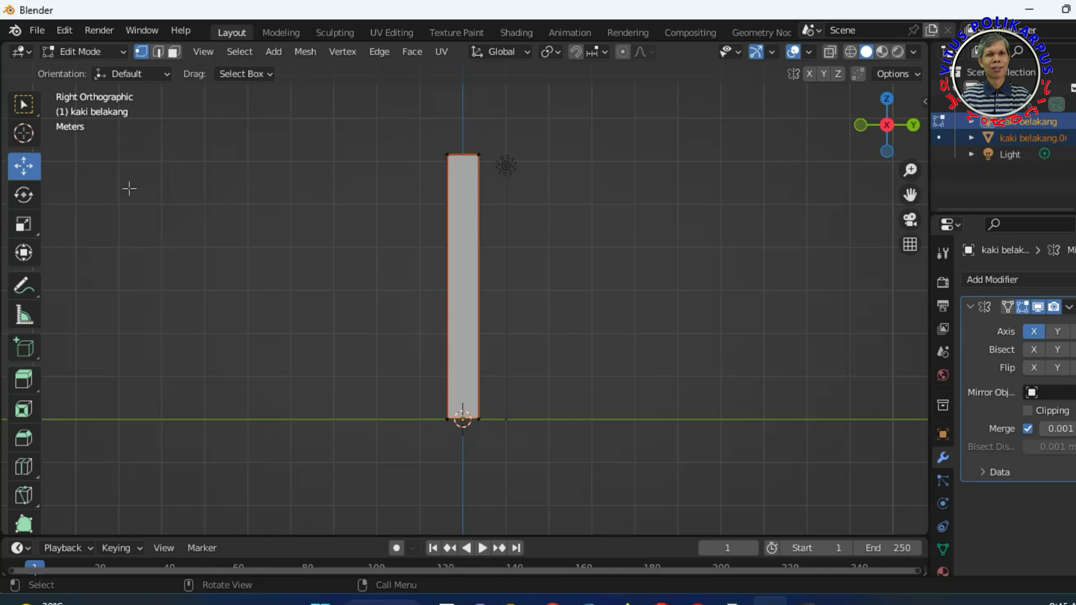
# Rename the separated object 'kaki depan' and return to Object Mode
pyautogui.doubleClick(1026, 137)
pyautogui.write('kaki depan')
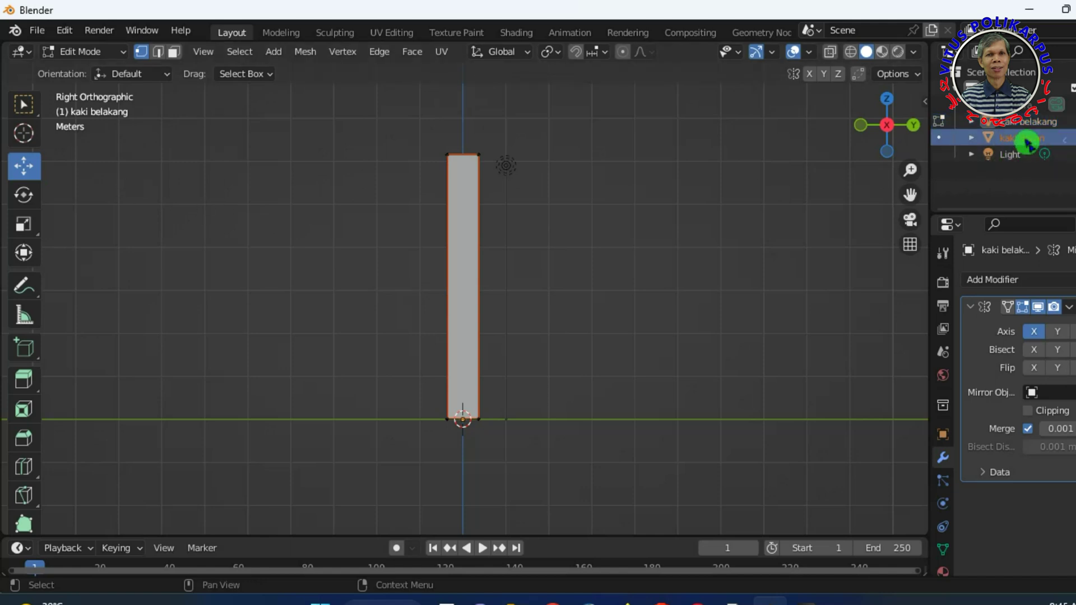
pyautogui.press('Return')
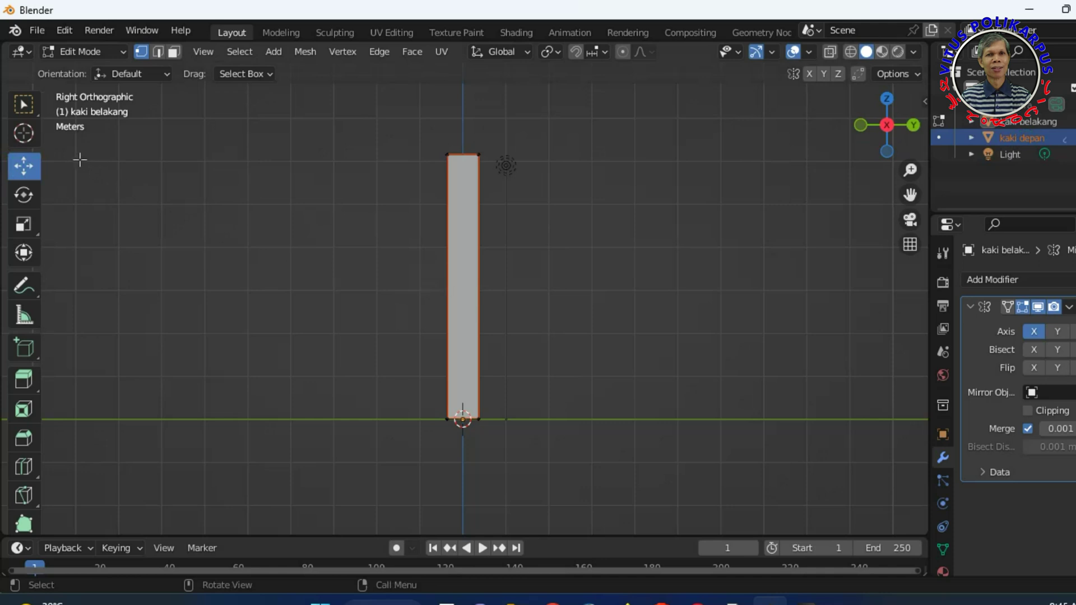
pyautogui.press('Tab')
pyautogui.click(1030, 138)
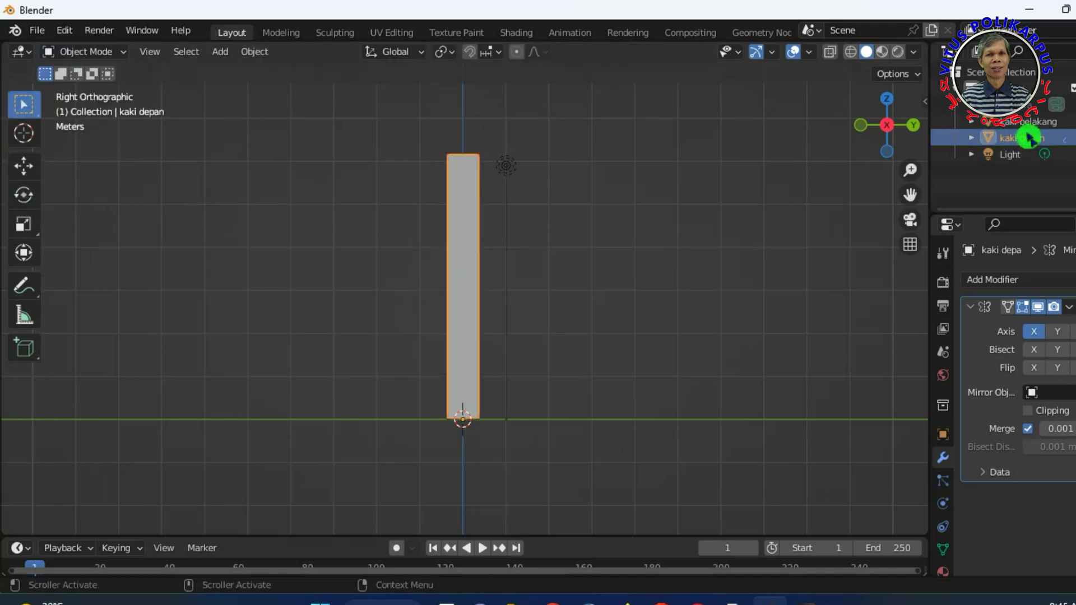
# Move kaki depan about 3.46 m along Y away from kaki belakang, checking in Right view
pyautogui.click(23, 166)
pyautogui.moveTo(532, 420); pyautogui.dragTo(381, 421)
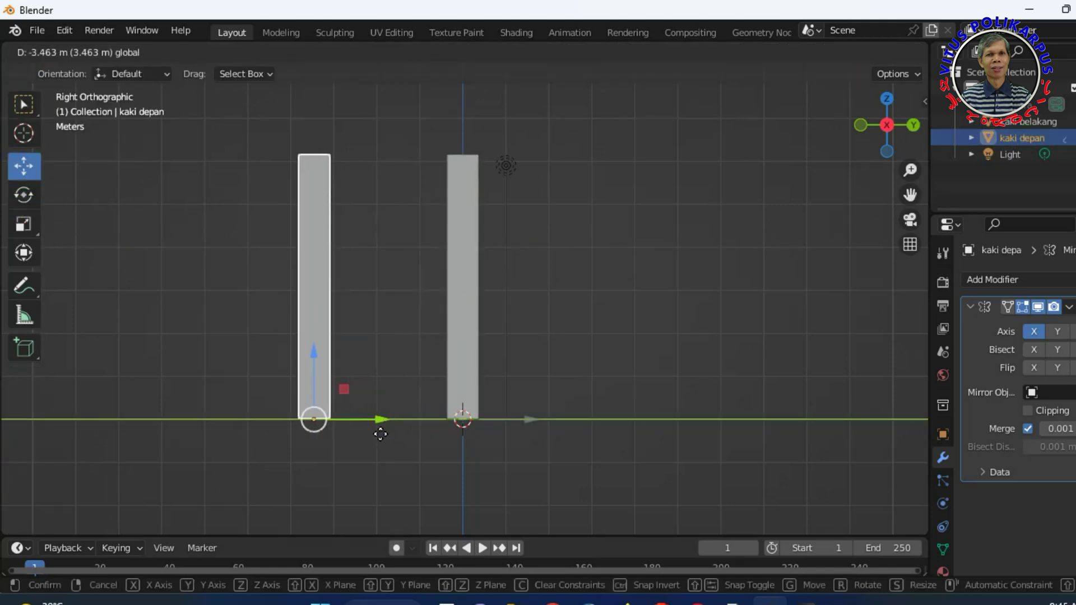
pyautogui.moveTo(567, 435)
pyautogui.mouseDown(button='middle')
pyautogui.moveTo(616, 461)
pyautogui.moveTo(605, 444)
pyautogui.mouseUp(button='middle')
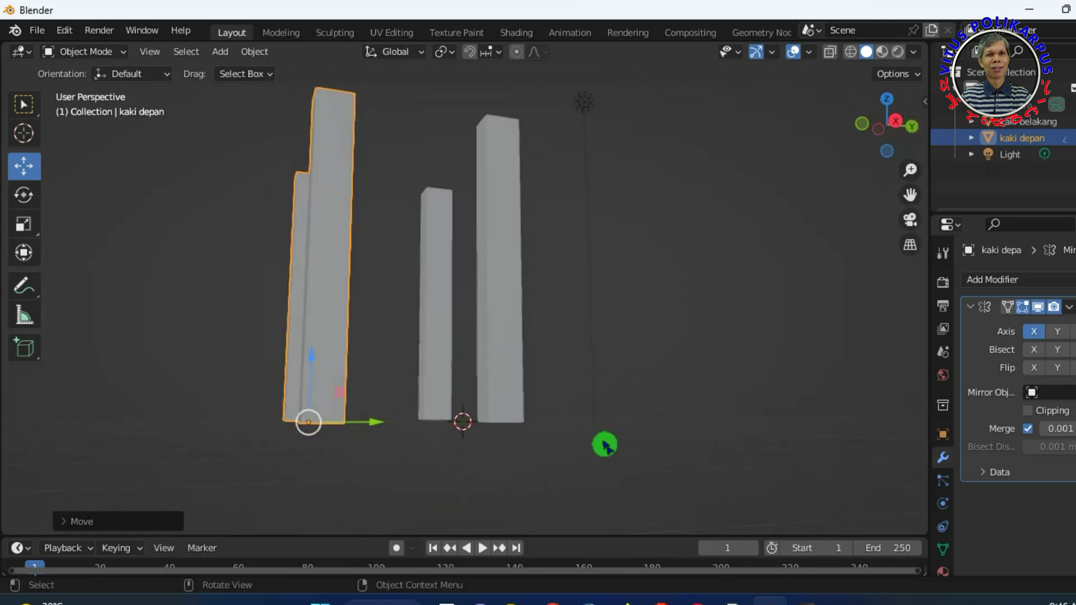
pyautogui.press('KP_3')
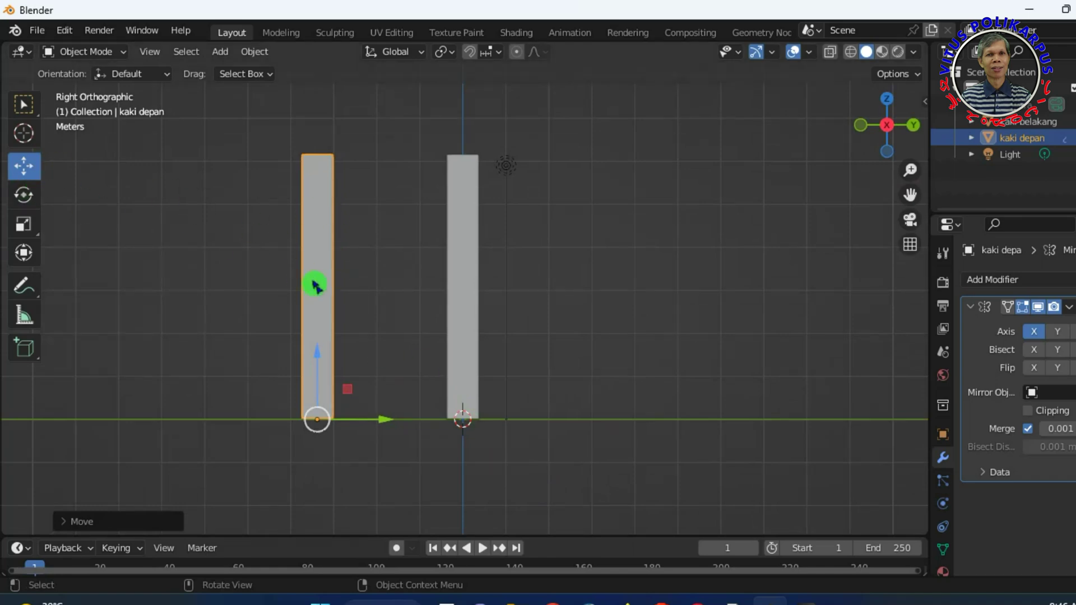
pyautogui.click(115, 52)
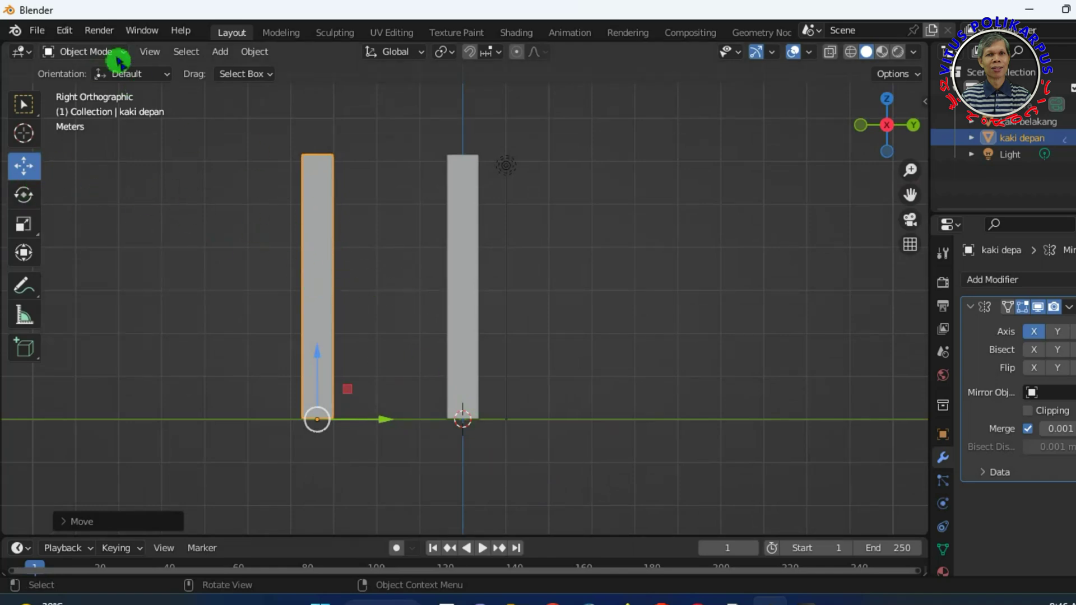
# In Edit Mode, scale the kaki depan legs to about 0.4 of their height along Z
pyautogui.click(302, 233)
pyautogui.keyDown('alt'); pyautogui.moveTo(461, 413); pyautogui.dragTo(470, 321); pyautogui.keyUp('alt')
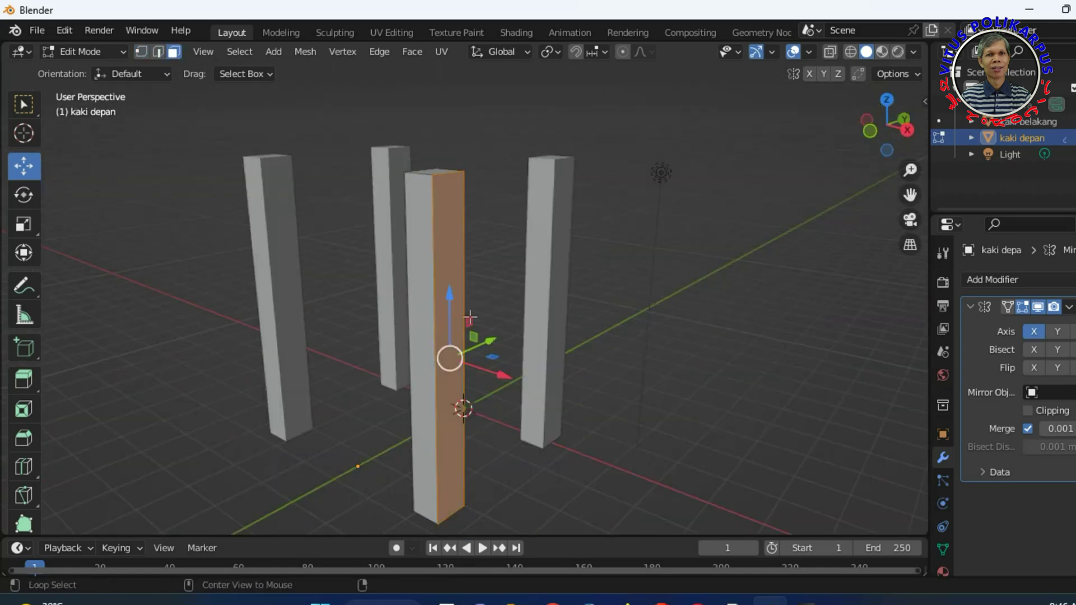
pyautogui.moveTo(459, 285); pyautogui.dragTo(477, 334, button='middle')
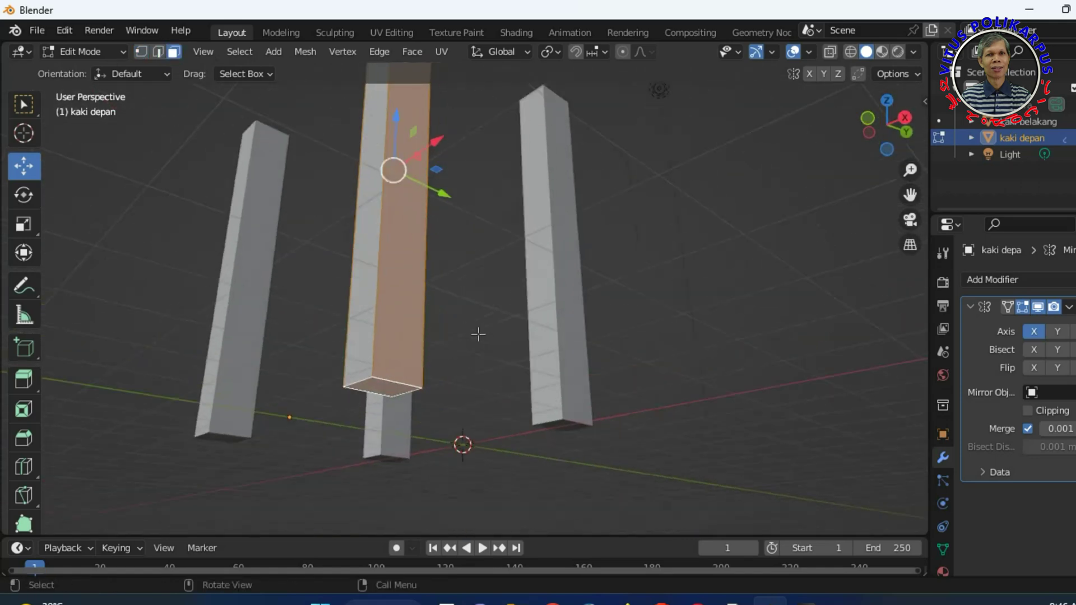
pyautogui.press('3')
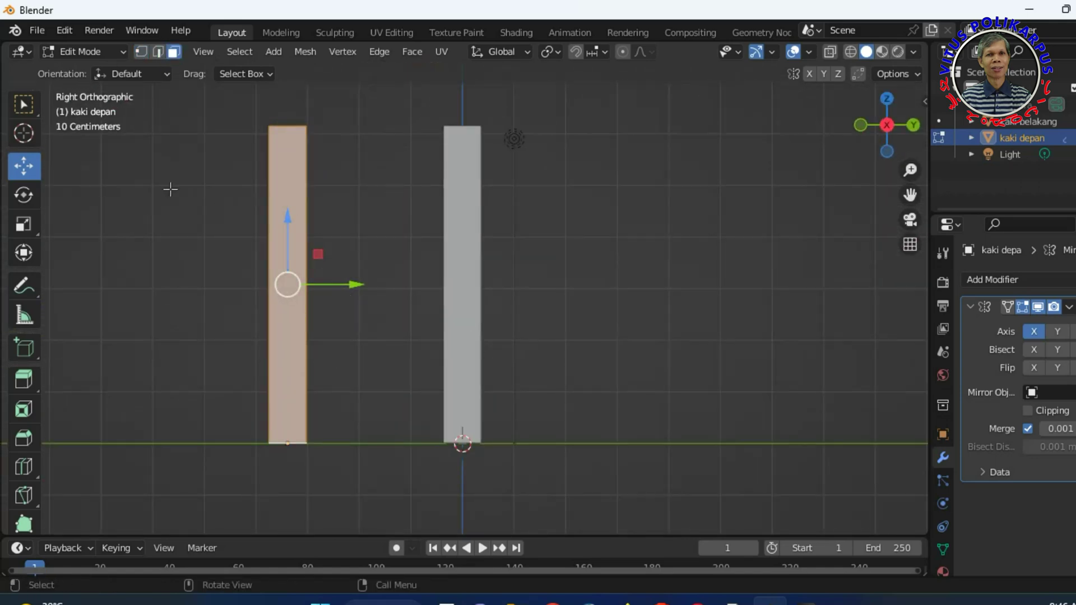
pyautogui.press('s')
pyautogui.press('z')
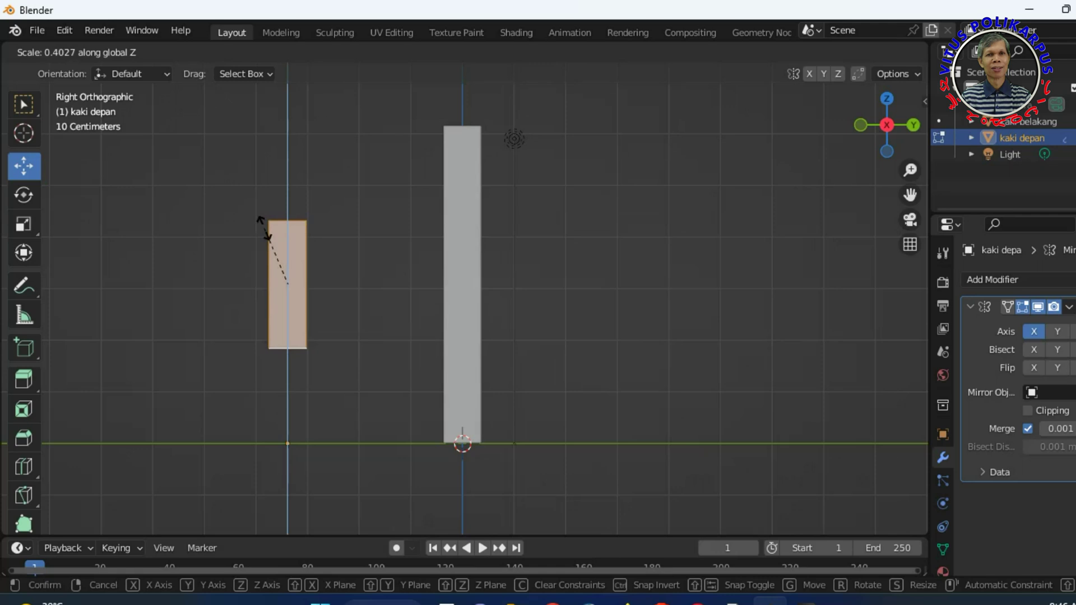
pyautogui.click(268, 219)
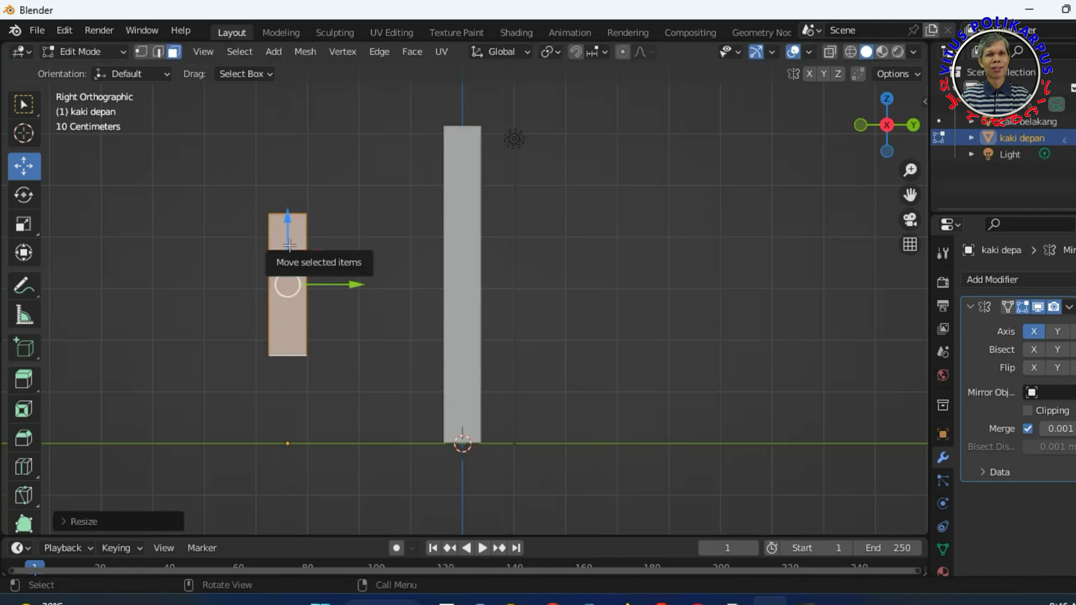
# Lower the shortened kaki depan legs so their bases rest on the ground line
pyautogui.moveTo(288, 213); pyautogui.dragTo(283, 306)
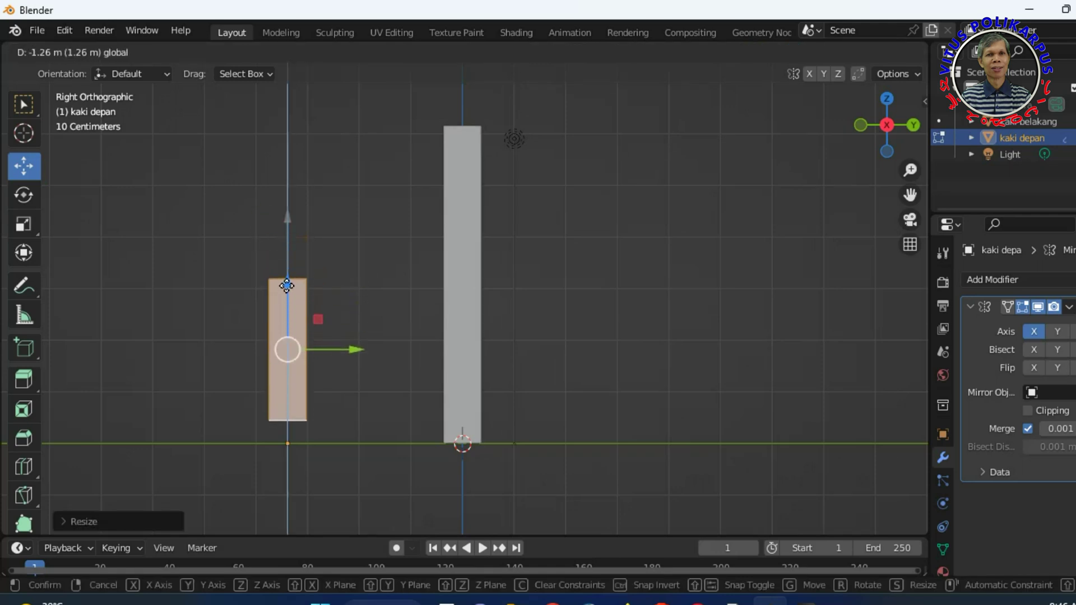
pyautogui.moveTo(283, 306); pyautogui.dragTo(283, 306)
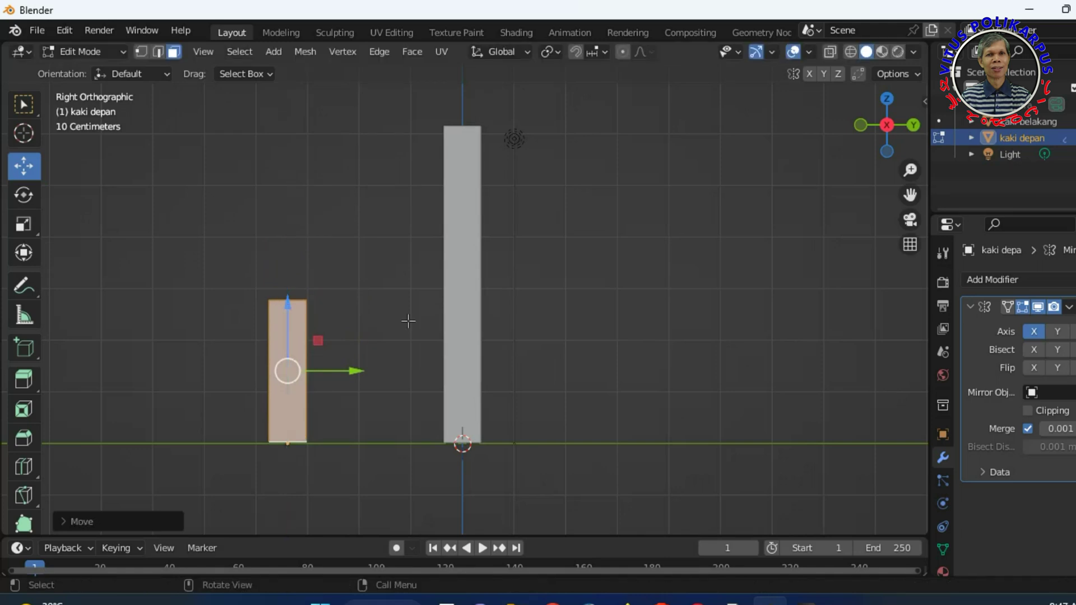
pyautogui.moveTo(536, 348)
pyautogui.mouseDown(button='middle')
pyautogui.moveTo(555, 298)
pyautogui.moveTo(644, 300)
pyautogui.moveTo(669, 338)
pyautogui.moveTo(613, 317)
pyautogui.moveTo(588, 344)
pyautogui.mouseUp(button='middle')
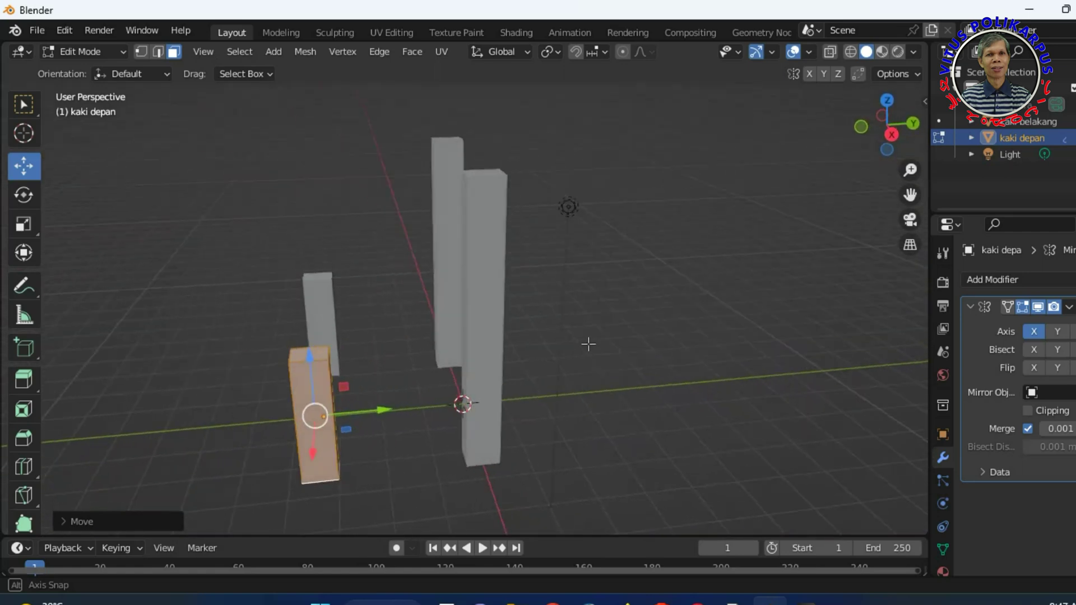
pyautogui.click(179, 151)
pyautogui.click(84, 52)
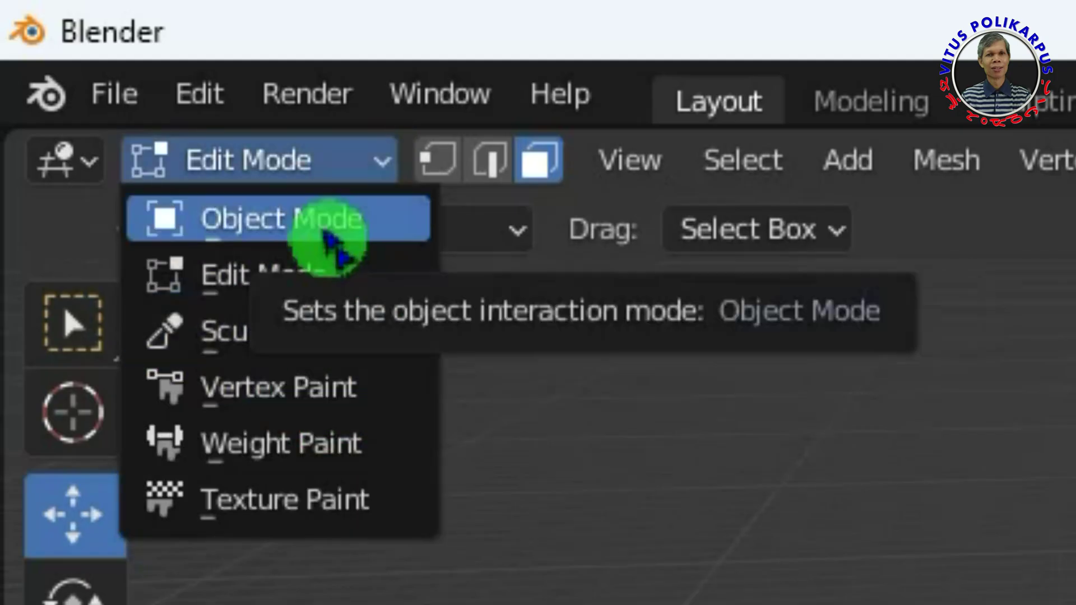
# Select kaki belakang in Edit Mode and add an edge loop raised partway up the leg
pyautogui.click(330, 241)
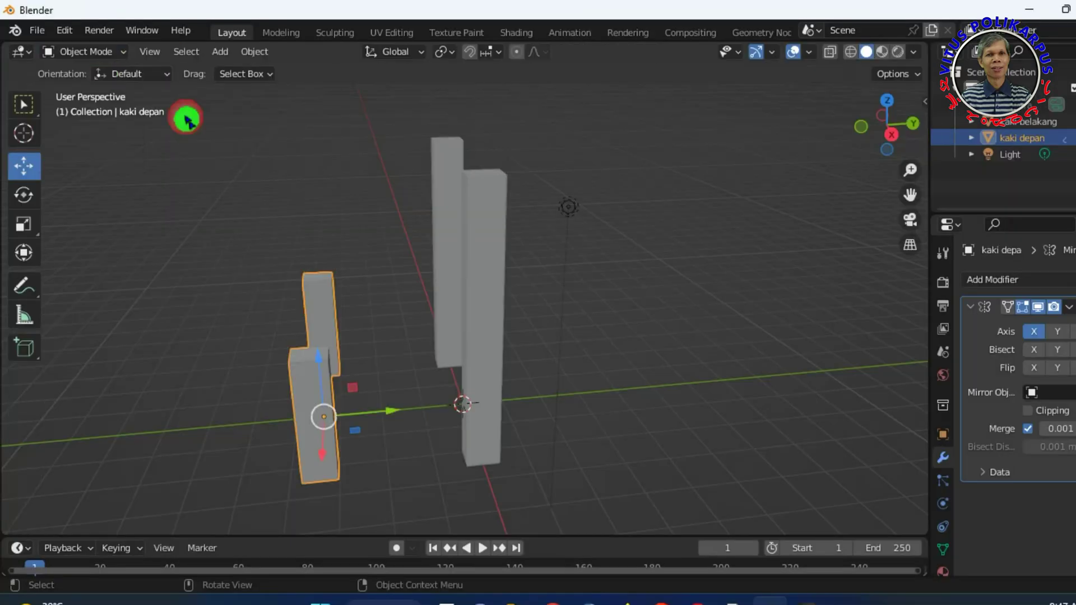
pyautogui.click(468, 267)
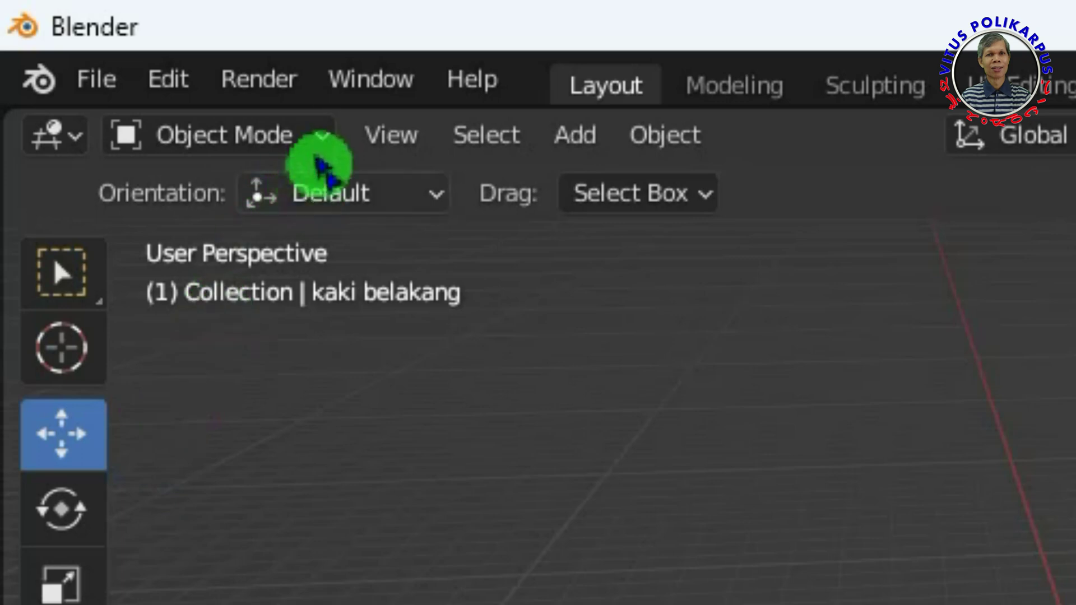
pyautogui.click(318, 162)
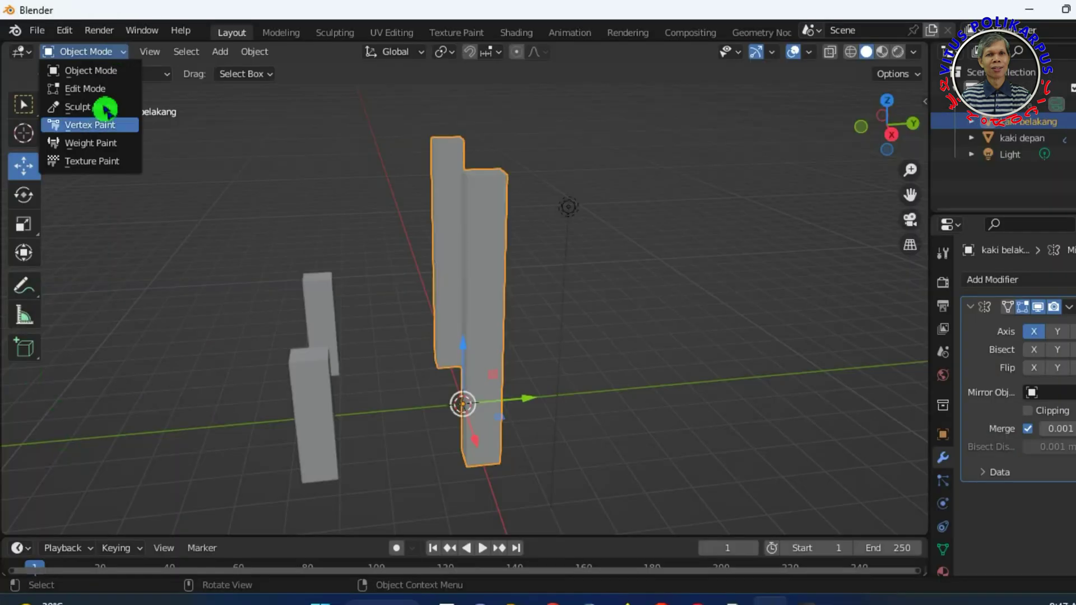
pyautogui.click(78, 88)
pyautogui.click(24, 467)
pyautogui.click(485, 330)
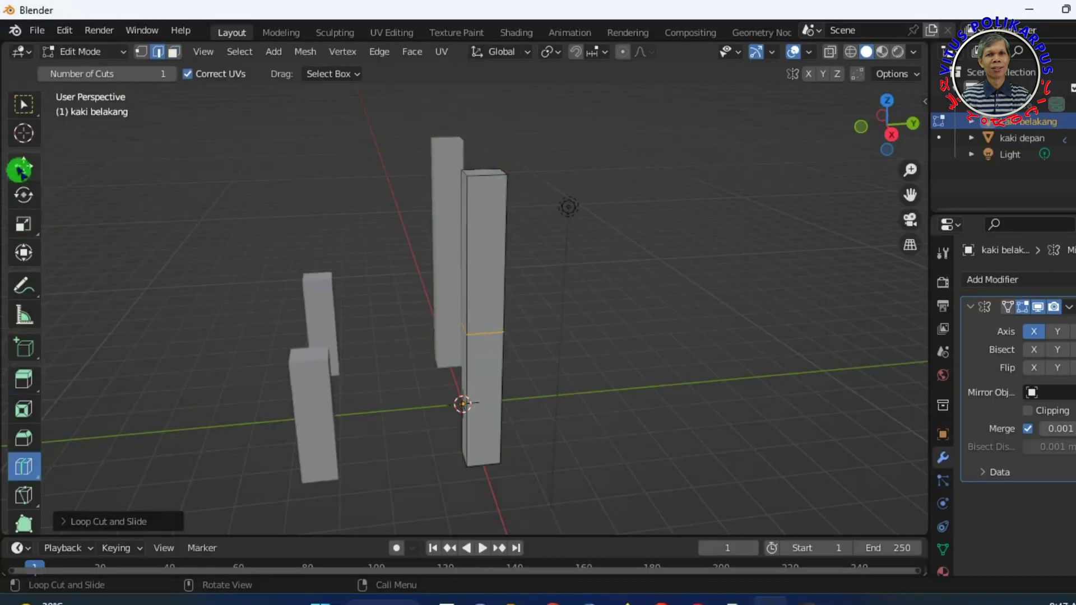
pyautogui.click(24, 166)
pyautogui.moveTo(486, 257); pyautogui.dragTo(576, 283)
pyautogui.click(602, 261)
# Shift the top of the kaki belakang legs about 0.07 m along Y so they lean
pyautogui.moveTo(547, 228); pyautogui.dragTo(629, 237, button='middle')
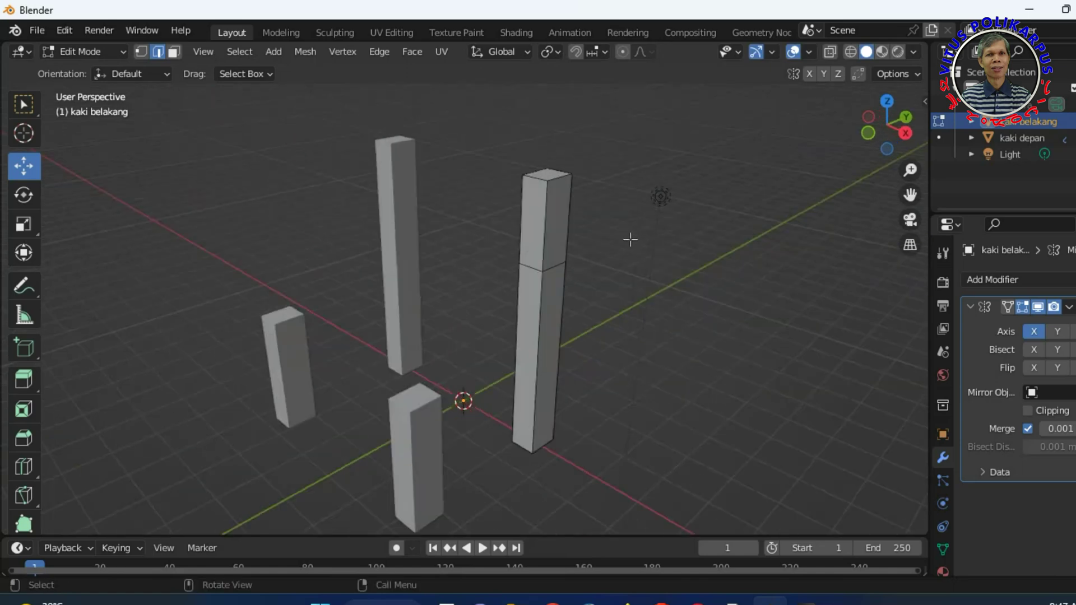
pyautogui.scroll(3, 629, 238)
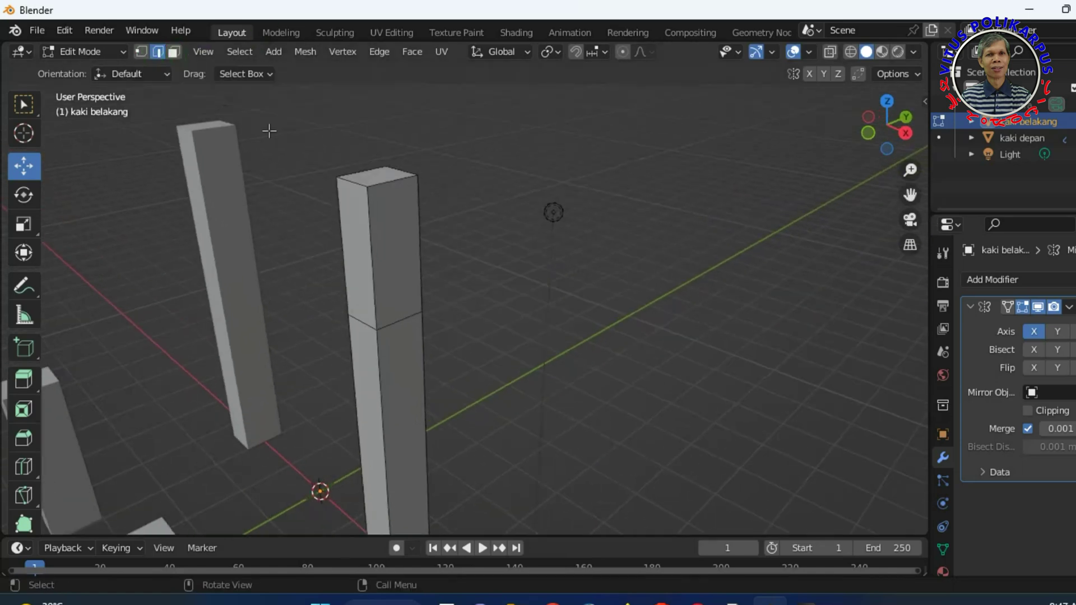
pyautogui.click(350, 181)
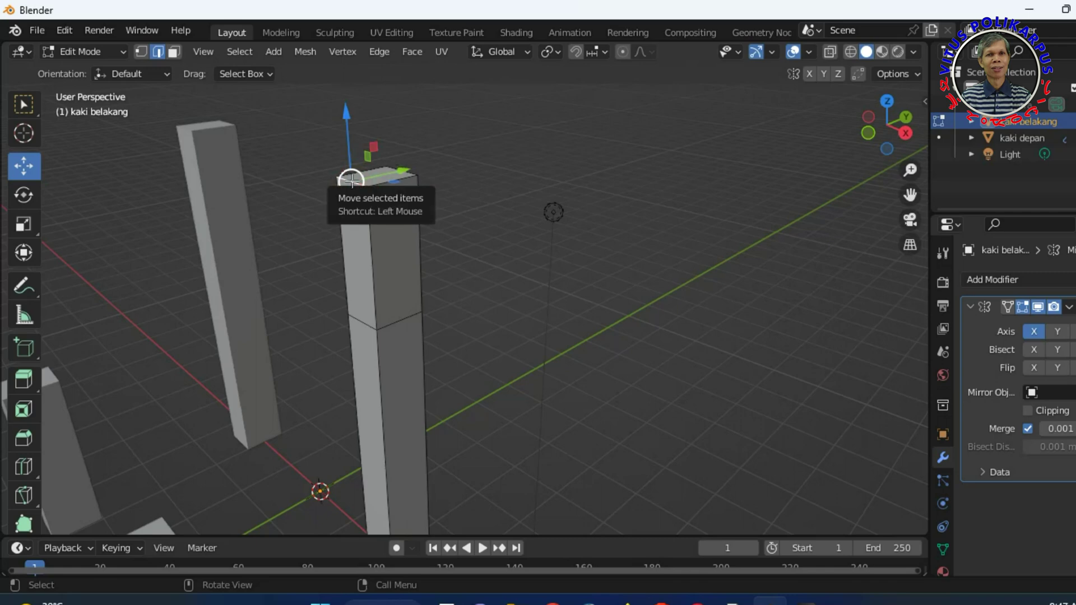
pyautogui.moveTo(404, 168); pyautogui.dragTo(437, 177)
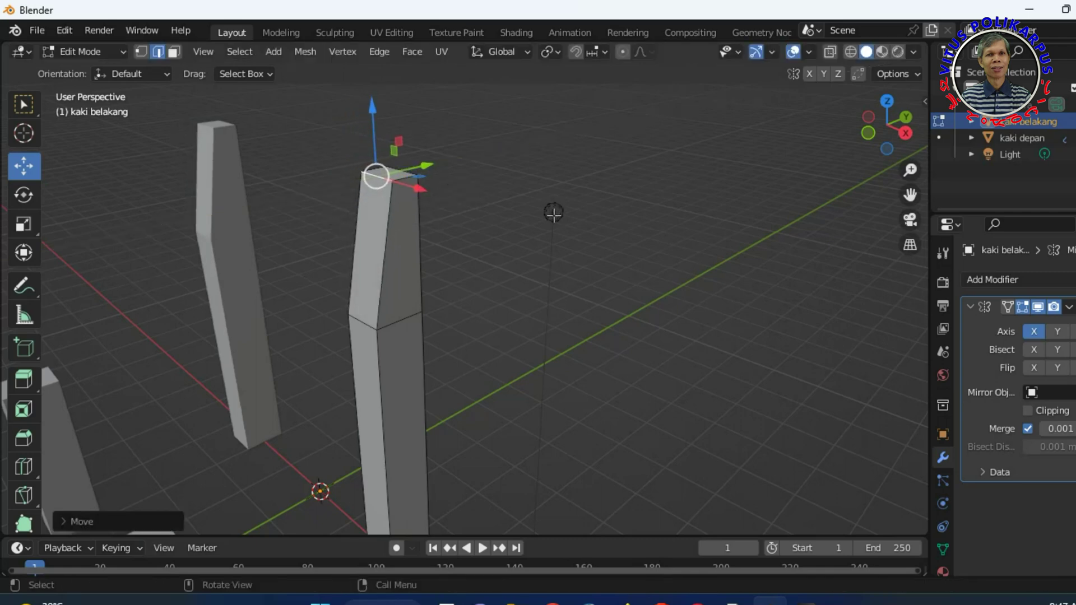
pyautogui.scroll(-5, 576, 281)
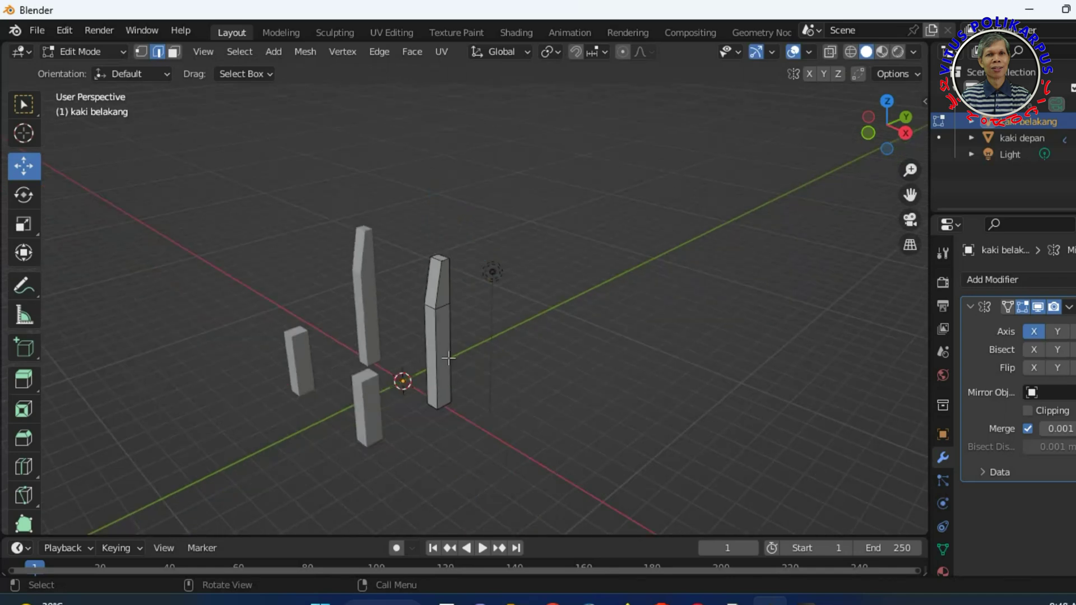
pyautogui.moveTo(492, 443); pyautogui.dragTo(216, 144, button='middle')
pyautogui.click(174, 52)
pyautogui.scroll(5, 383, 318)
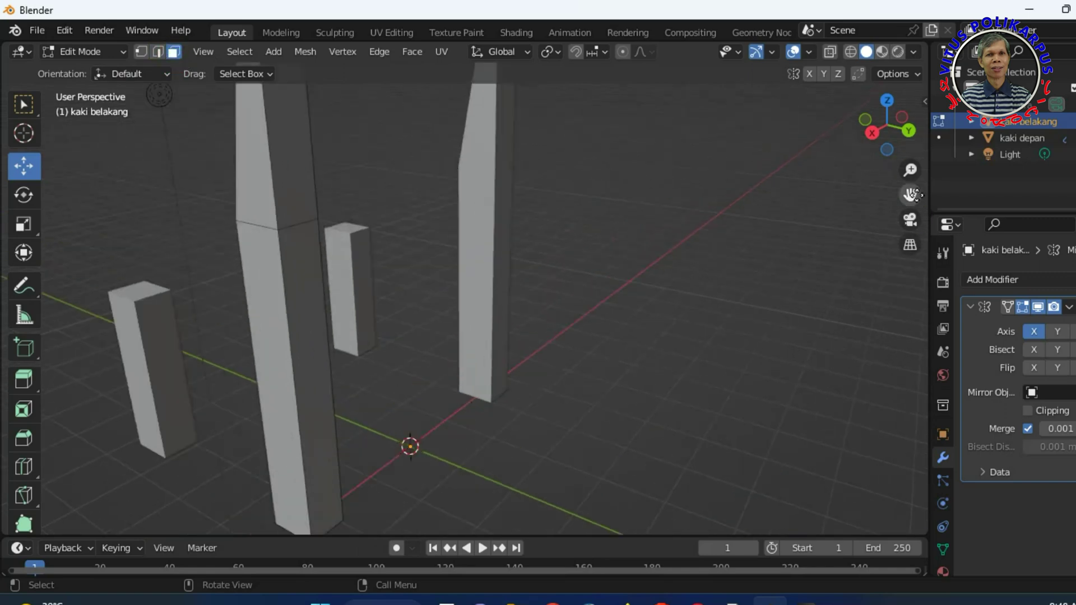
pyautogui.moveTo(910, 195); pyautogui.dragTo(930, 207)
pyautogui.click(1019, 141)
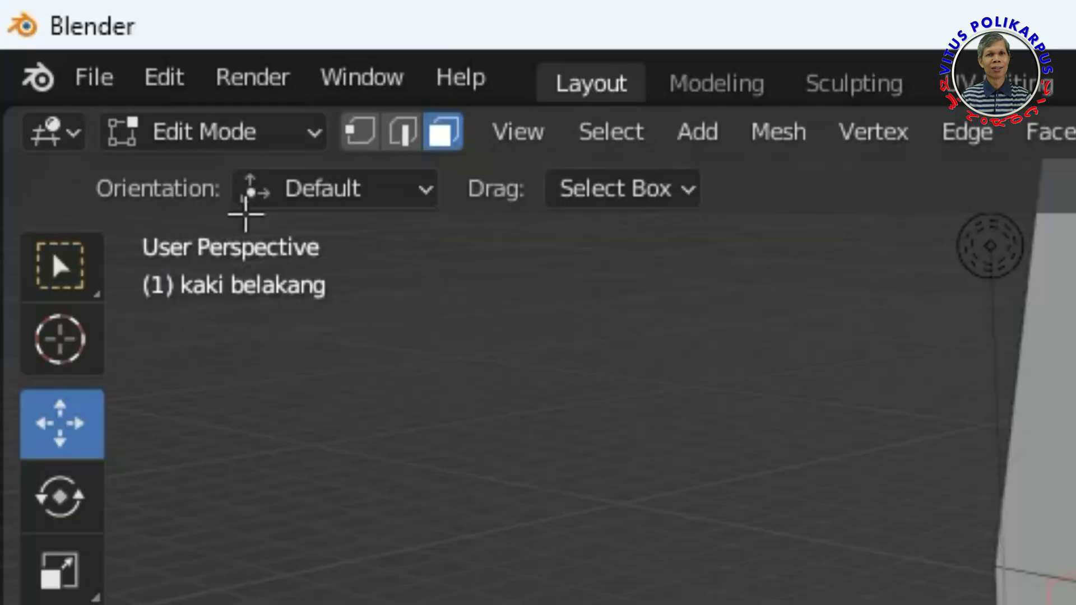
# Duplicate a face of the kaki depan leg in place and separate it into a new object
pyautogui.click(110, 55)
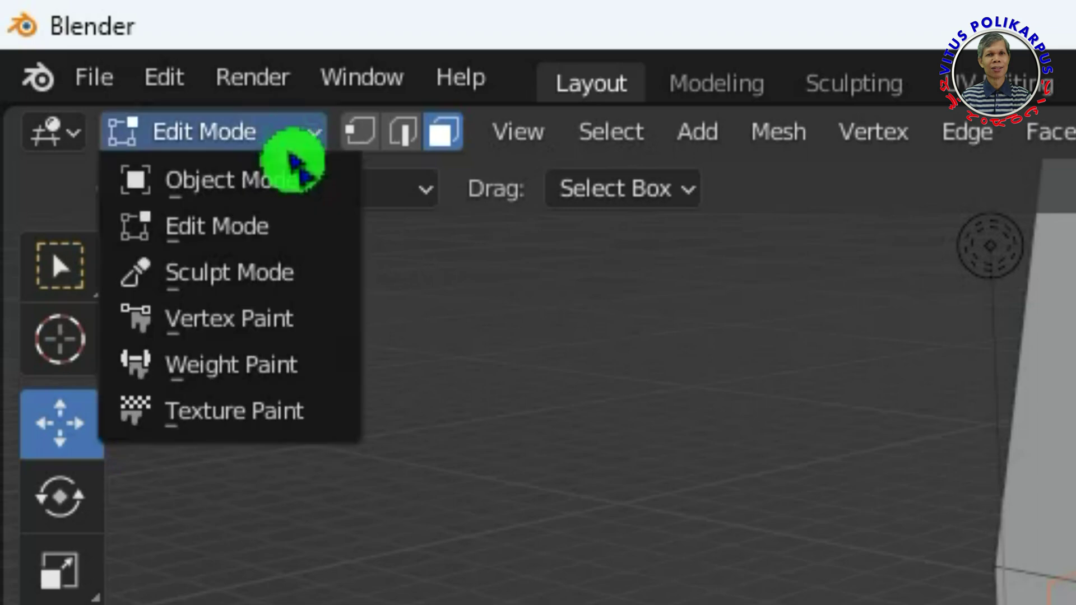
pyautogui.click(108, 70)
pyautogui.click(269, 132)
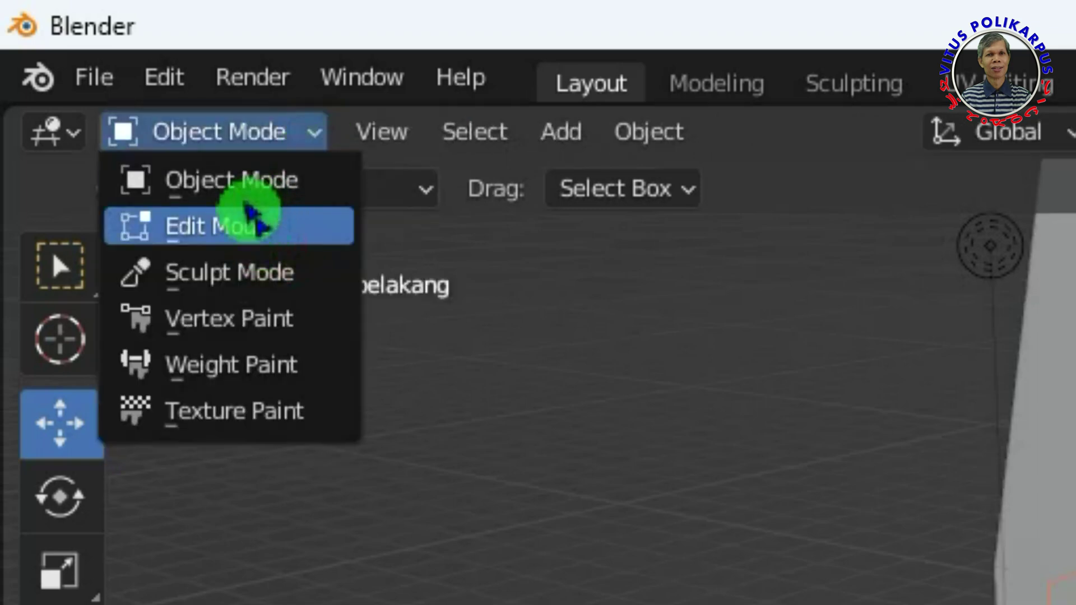
pyautogui.click(246, 216)
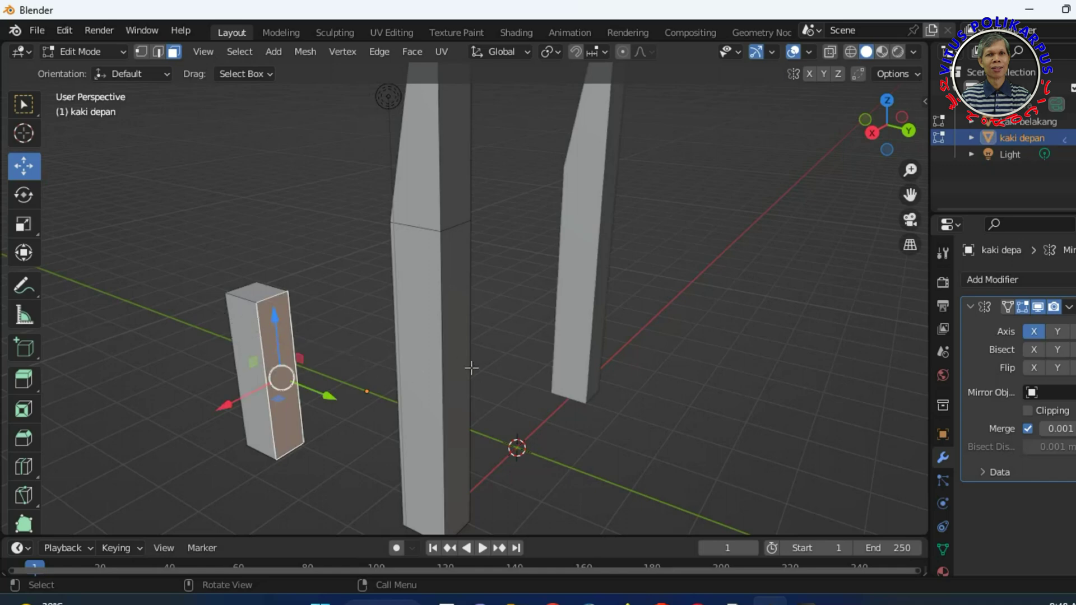
pyautogui.hotkey('shift', 'd')
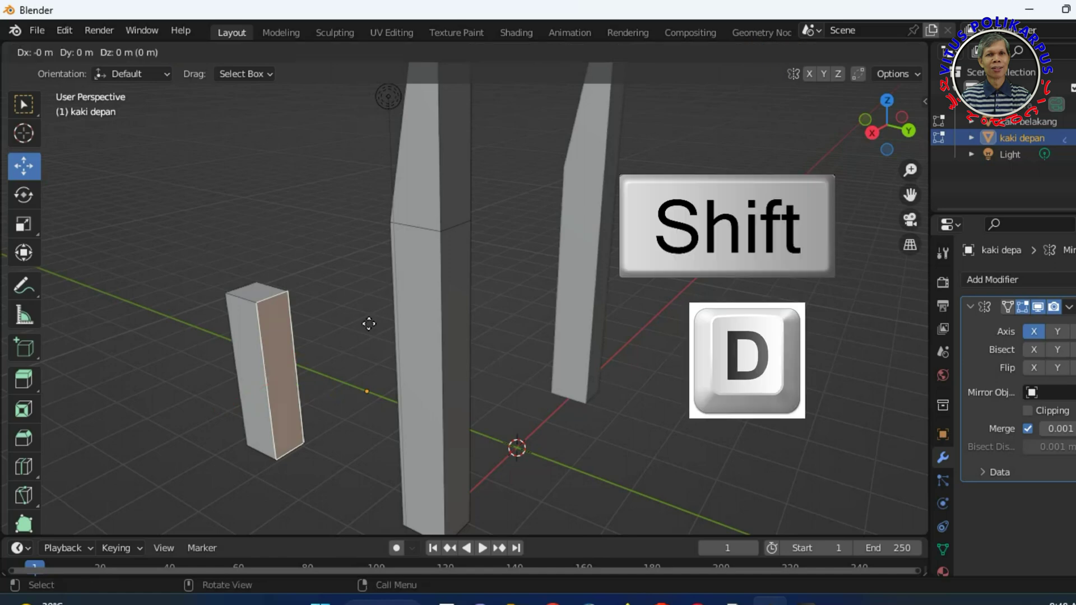
pyautogui.press('Return')
pyautogui.press('p')
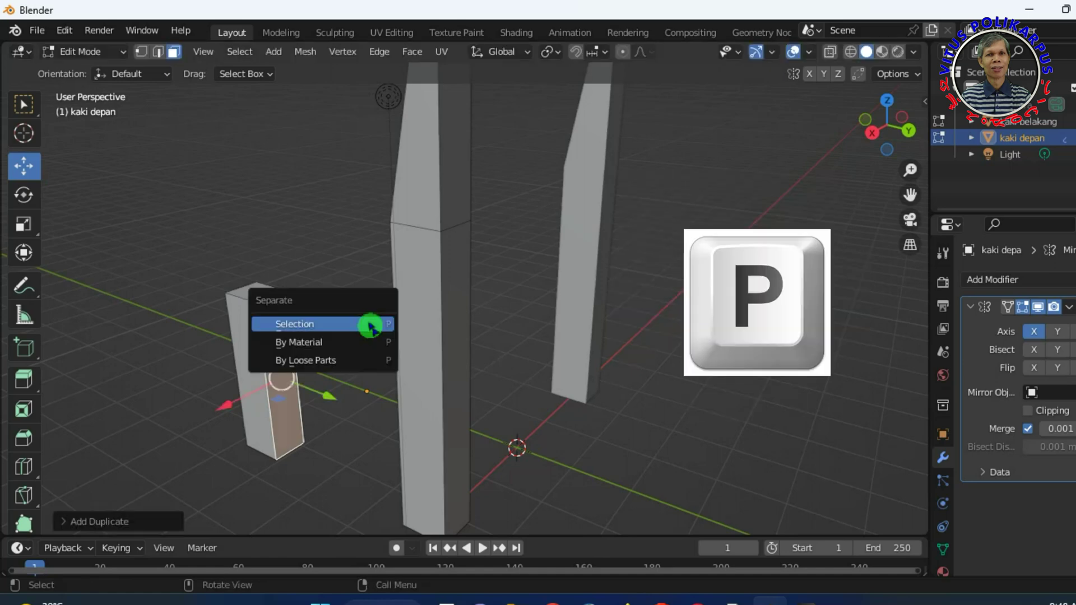
pyautogui.click(368, 325)
# Rename the new kaki depan.001 object to 'penghung kaki samping' and enter Edit Mode
pyautogui.click(118, 51)
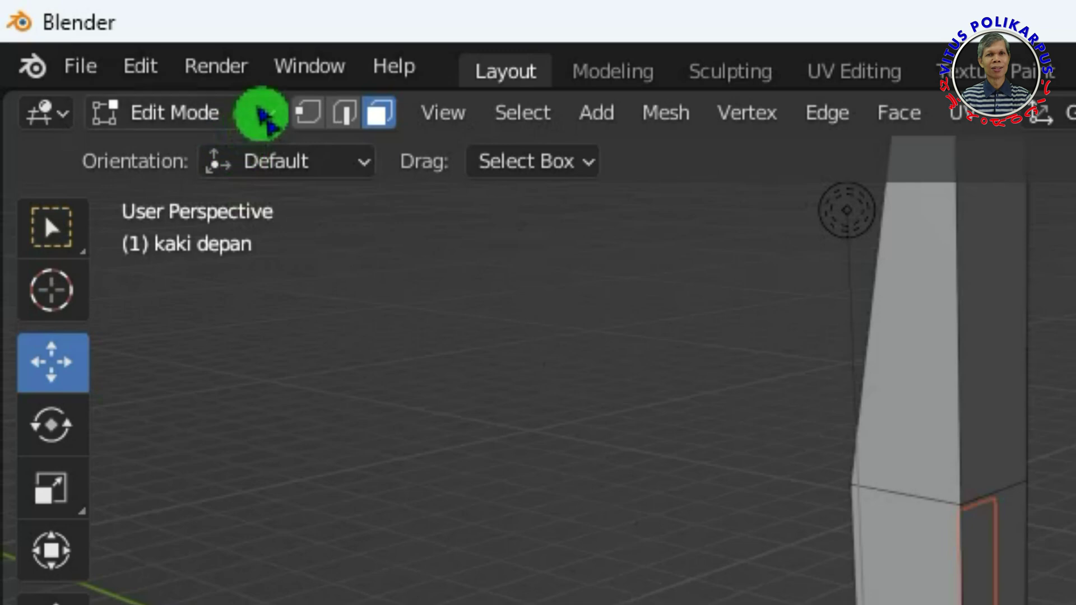
pyautogui.click(234, 154)
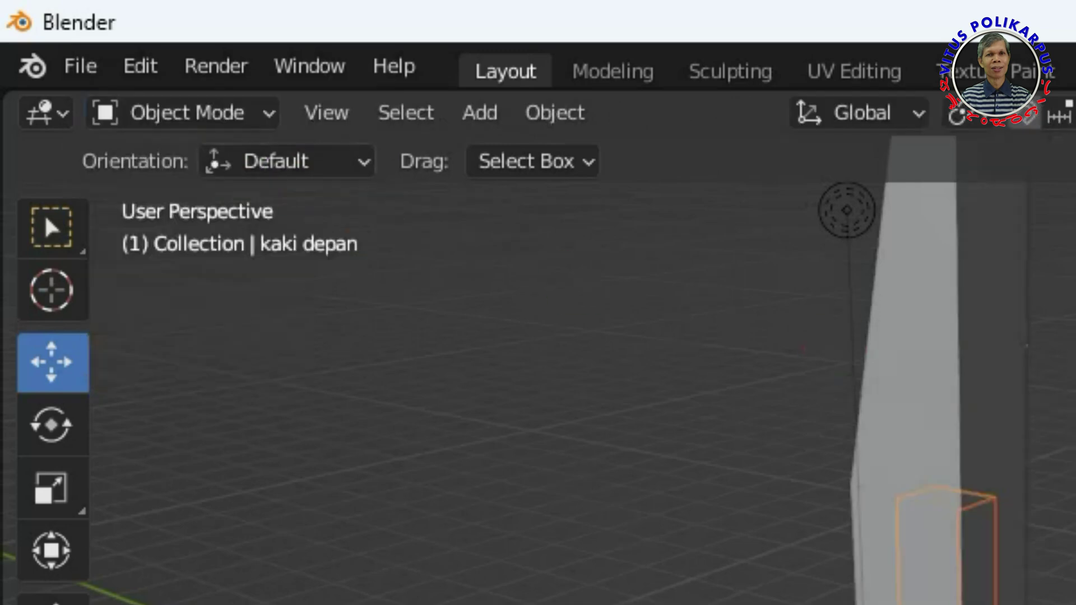
pyautogui.doubleClick(1028, 154)
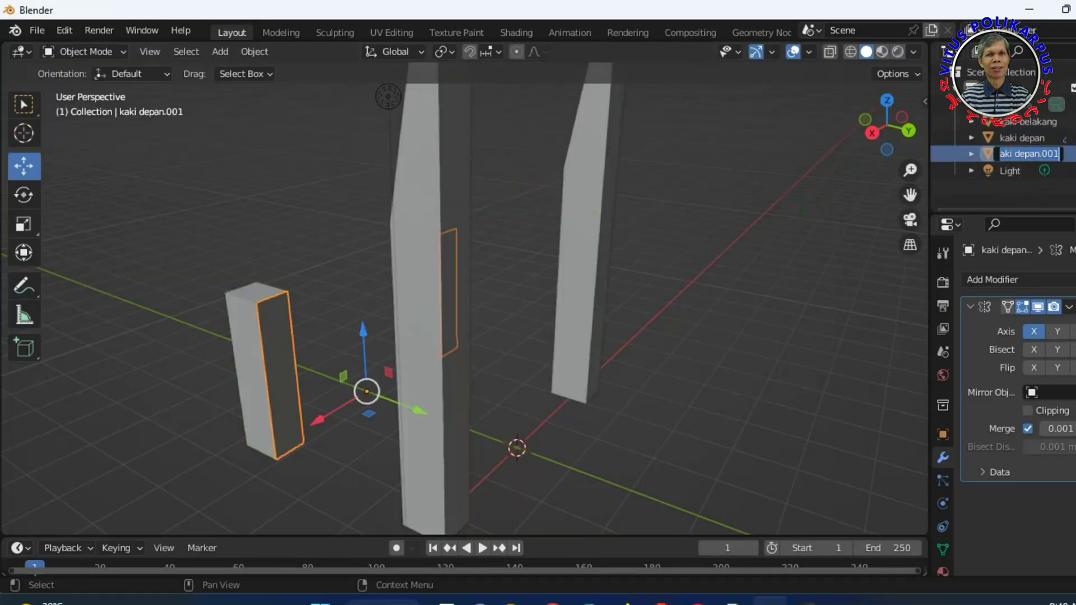
pyautogui.write('penghung k')
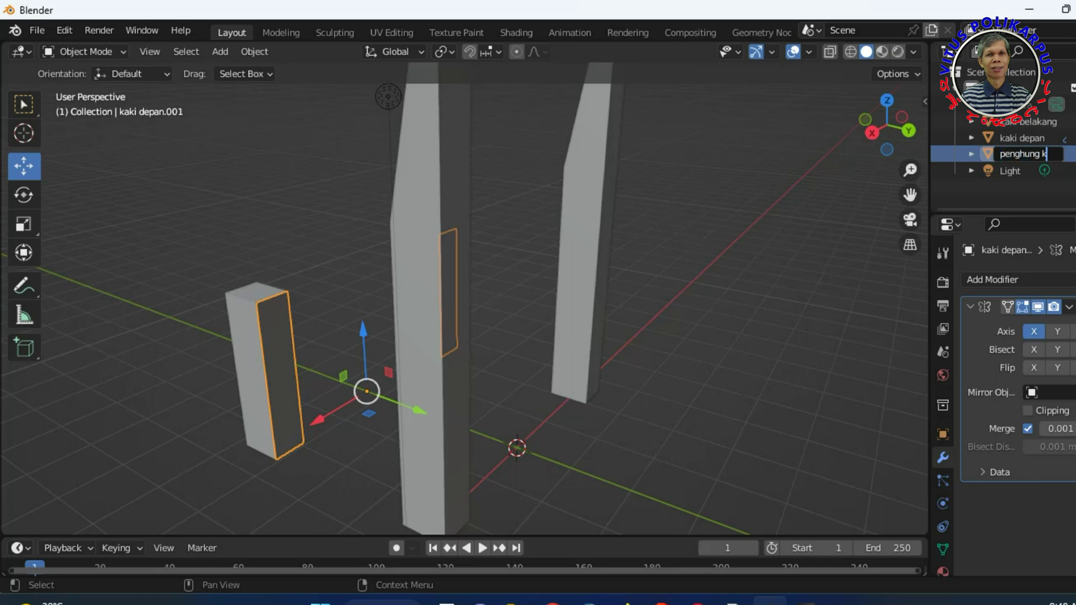
pyautogui.write('aki samping')
pyautogui.press('Return')
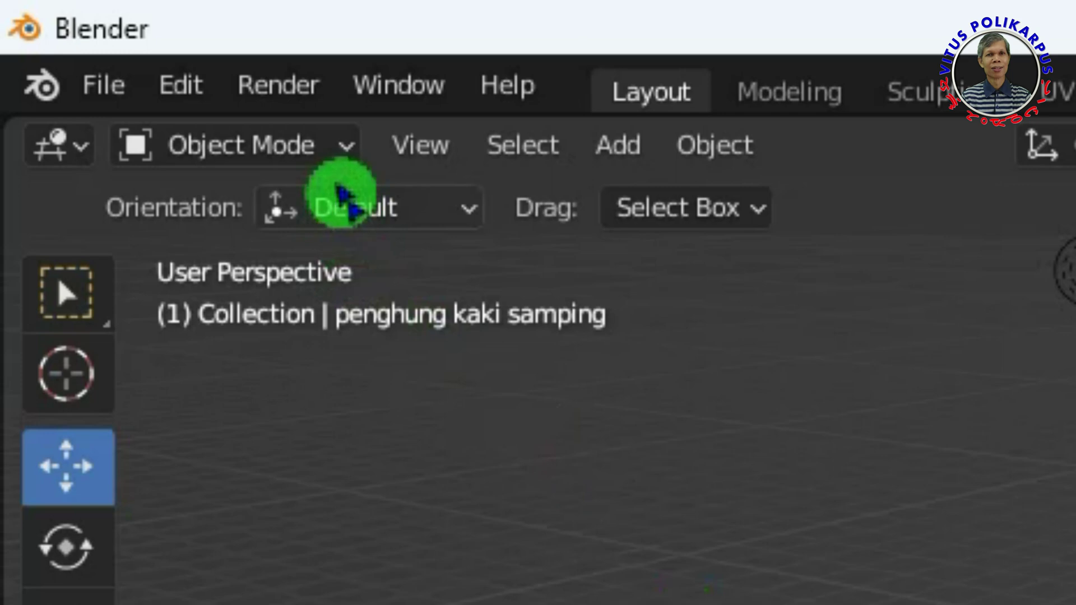
pyautogui.click(112, 52)
pyautogui.click(309, 273)
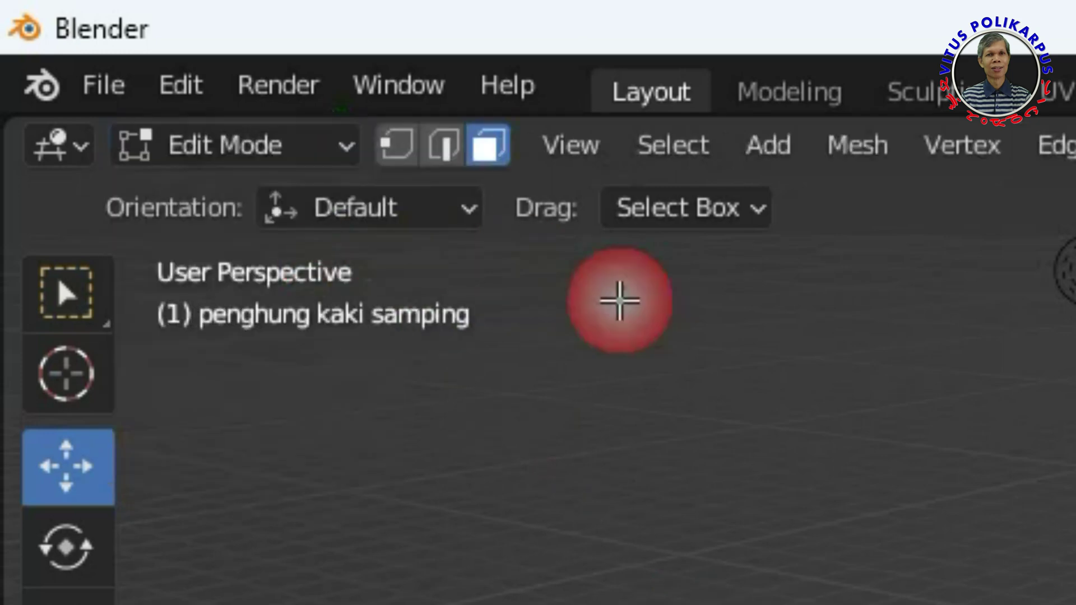
# Select the new piece's face and squash it twice along Z into a thin slab
pyautogui.click(283, 370)
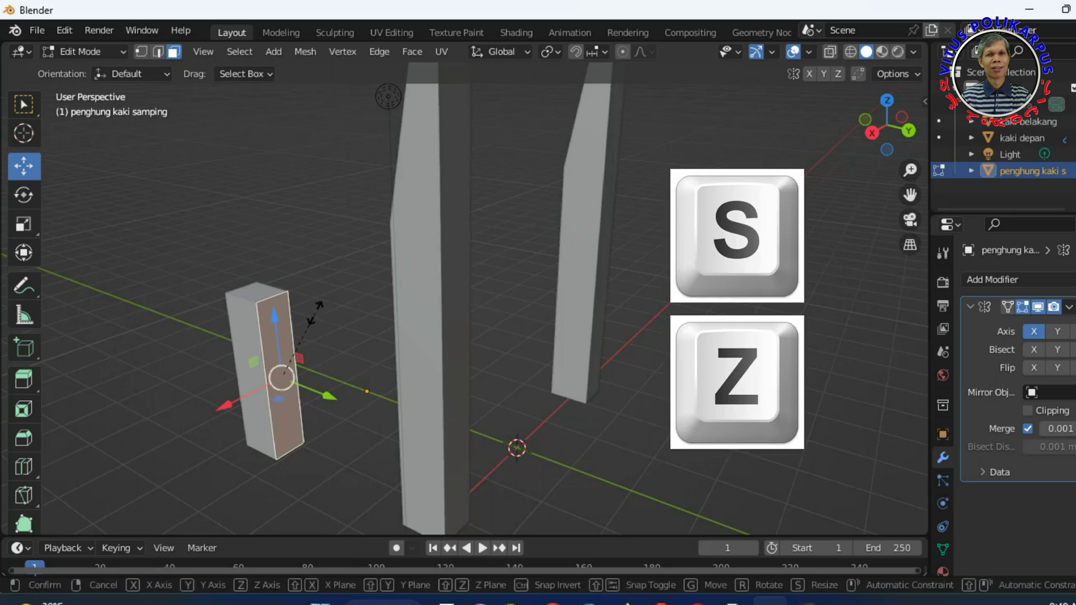
pyautogui.press('s')
pyautogui.press('z')
pyautogui.click(286, 368)
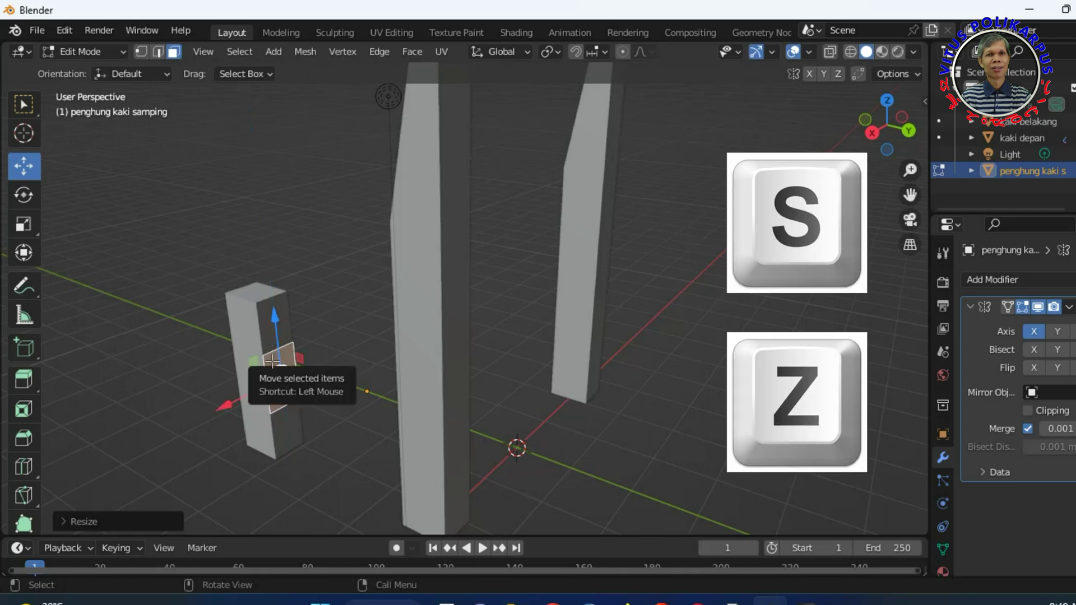
pyautogui.press('s')
pyautogui.press('z')
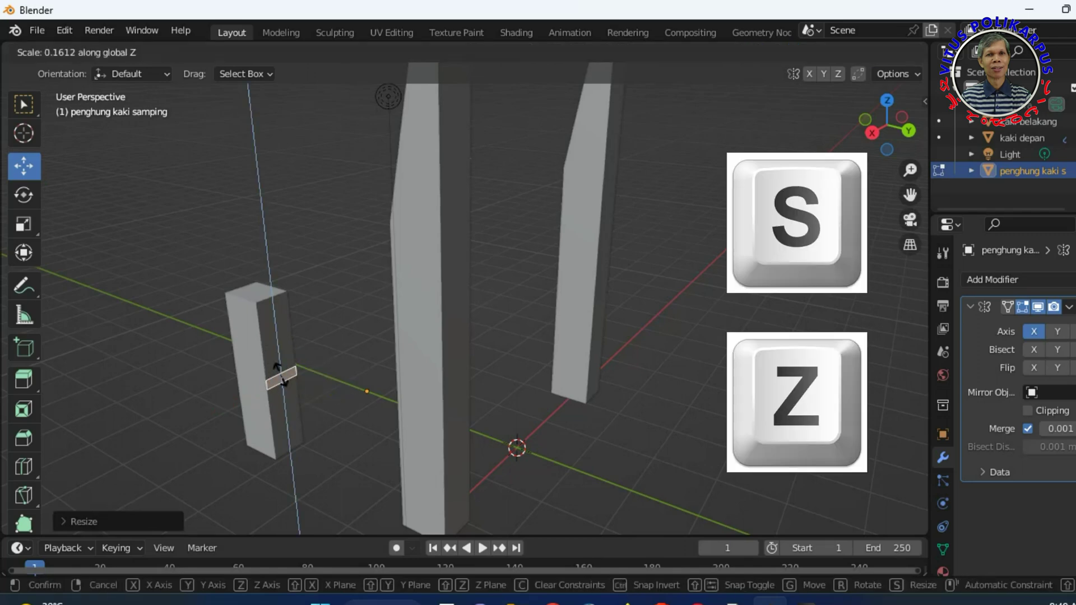
pyautogui.click(303, 337)
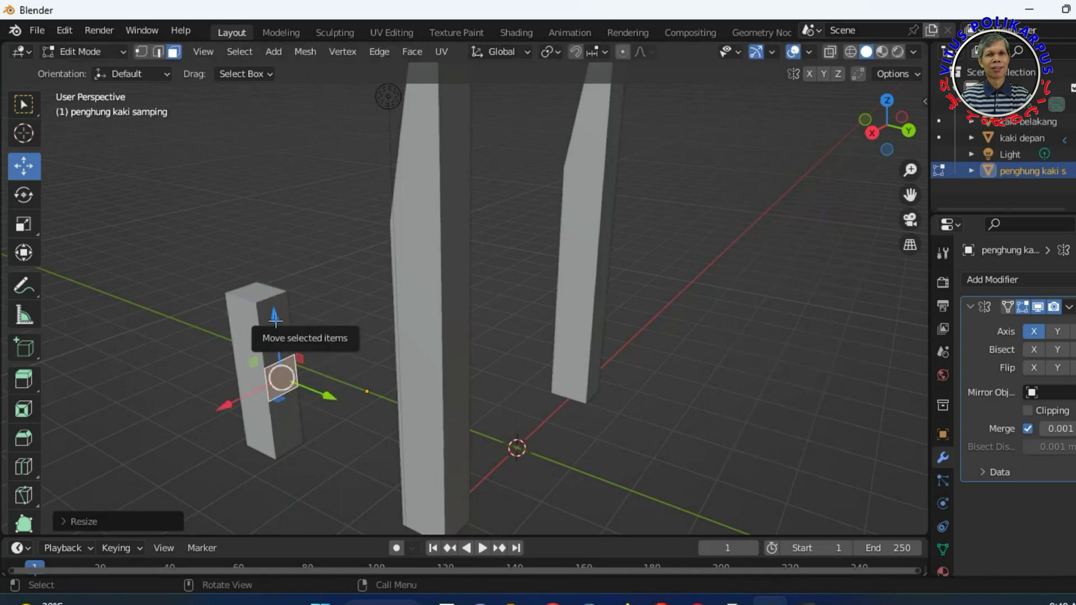
# Raise the slab about 1.08 m along Z to the top of the front leg
pyautogui.moveTo(275, 319); pyautogui.dragTo(277, 256)
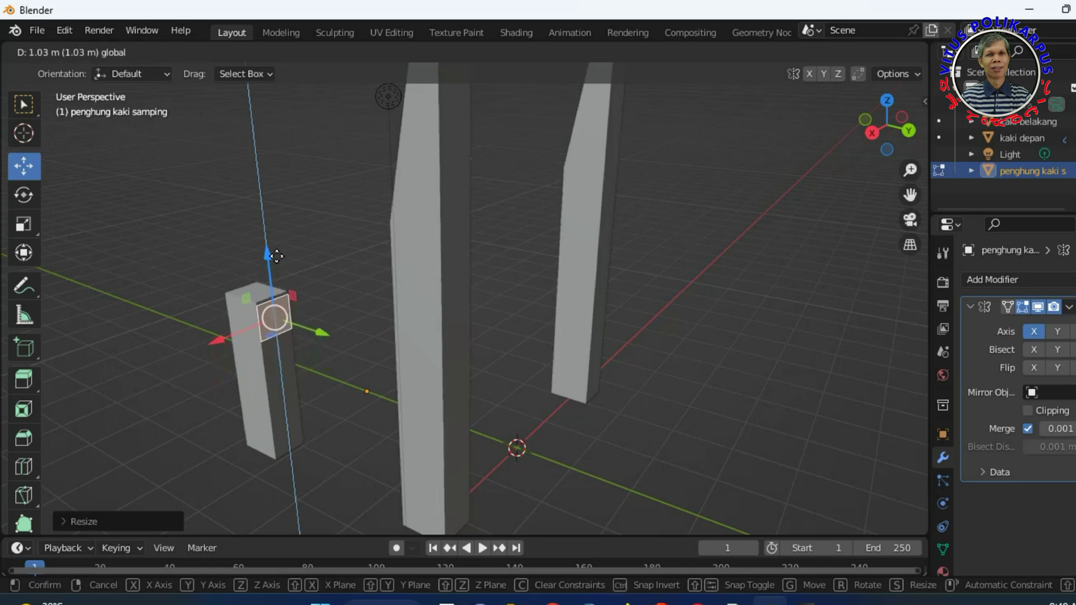
pyautogui.moveTo(277, 256); pyautogui.dragTo(323, 331)
pyautogui.scroll(2, 322, 331)
pyautogui.scroll(1, 323, 331)
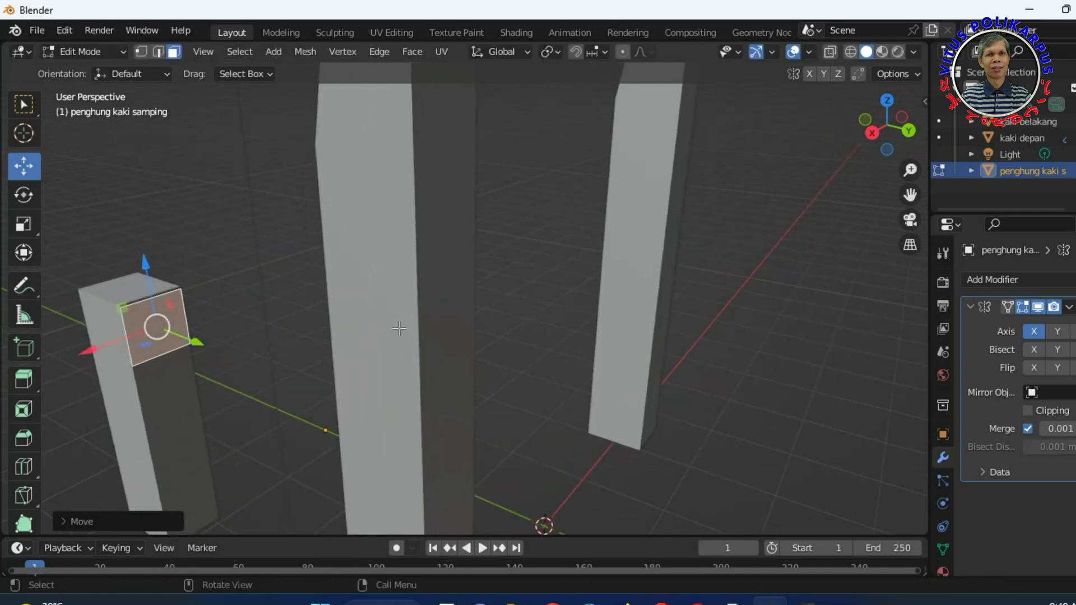
pyautogui.moveTo(910, 194); pyautogui.dragTo(1003, 195)
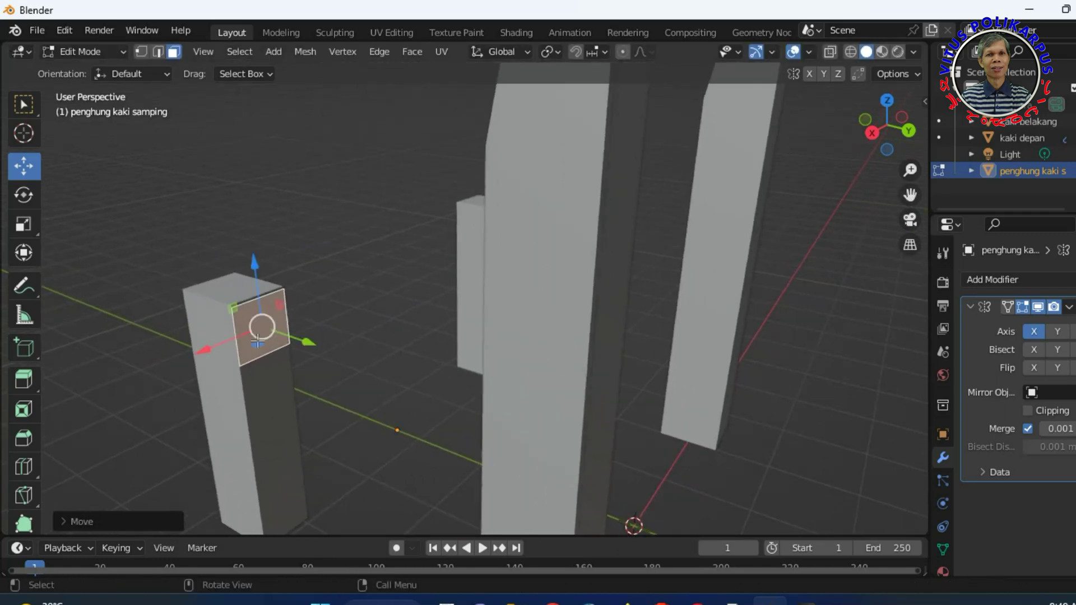
pyautogui.scroll(2, 259, 287)
pyautogui.press('g')
pyautogui.press('Escape')
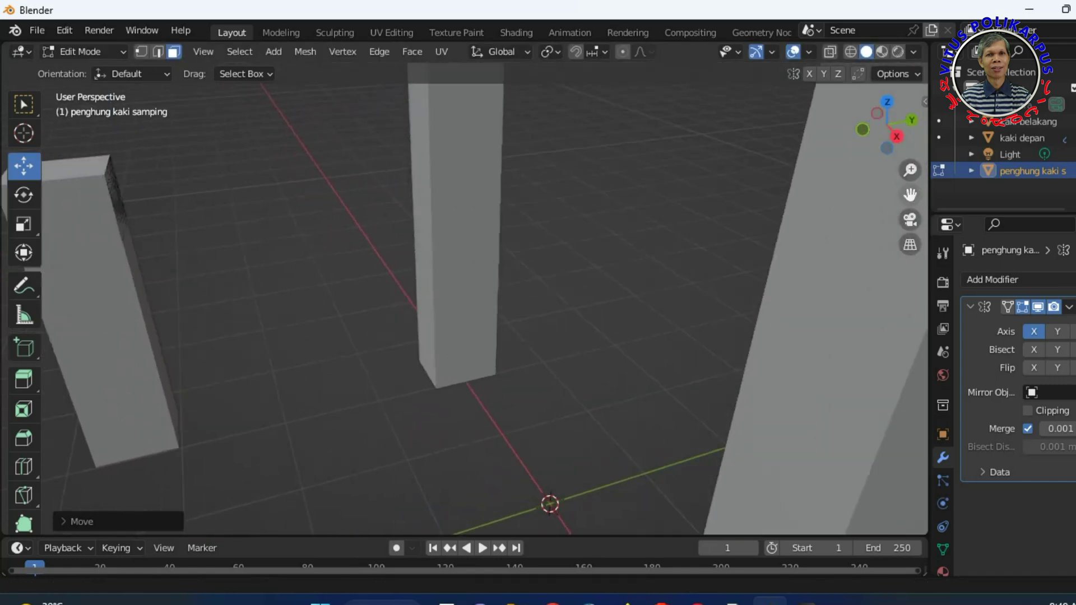
pyautogui.scroll(-3, 396, 427)
pyautogui.moveTo(426, 432)
pyautogui.mouseDown(button='middle')
pyautogui.moveTo(348, 420)
pyautogui.moveTo(494, 407)
pyautogui.mouseUp(button='middle')
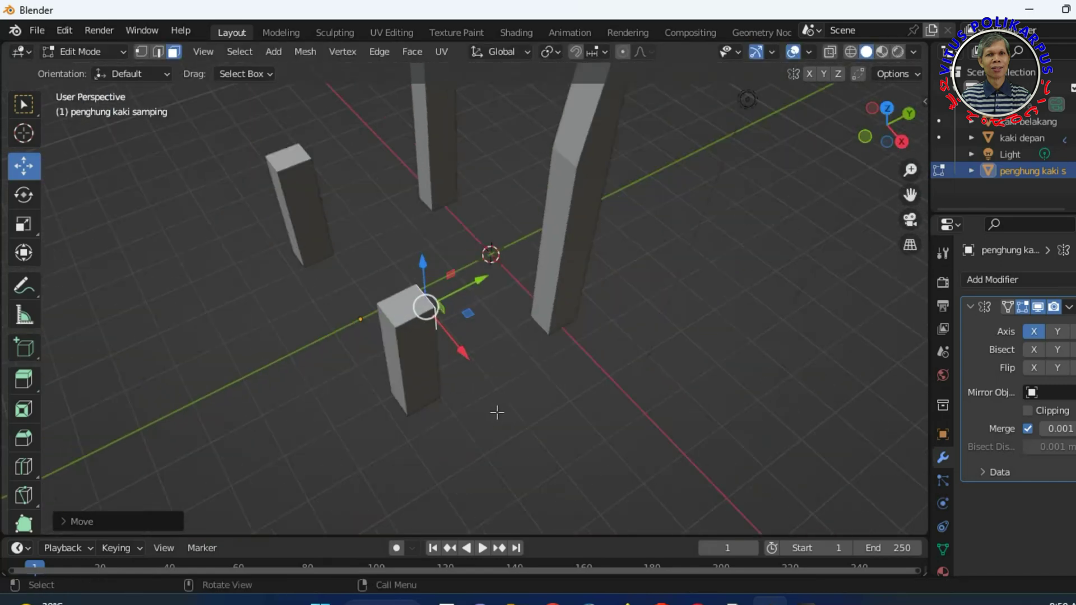
pyautogui.moveTo(747, 314)
pyautogui.mouseDown(button='middle')
pyautogui.moveTo(721, 348)
pyautogui.moveTo(617, 308)
pyautogui.mouseUp(button='middle')
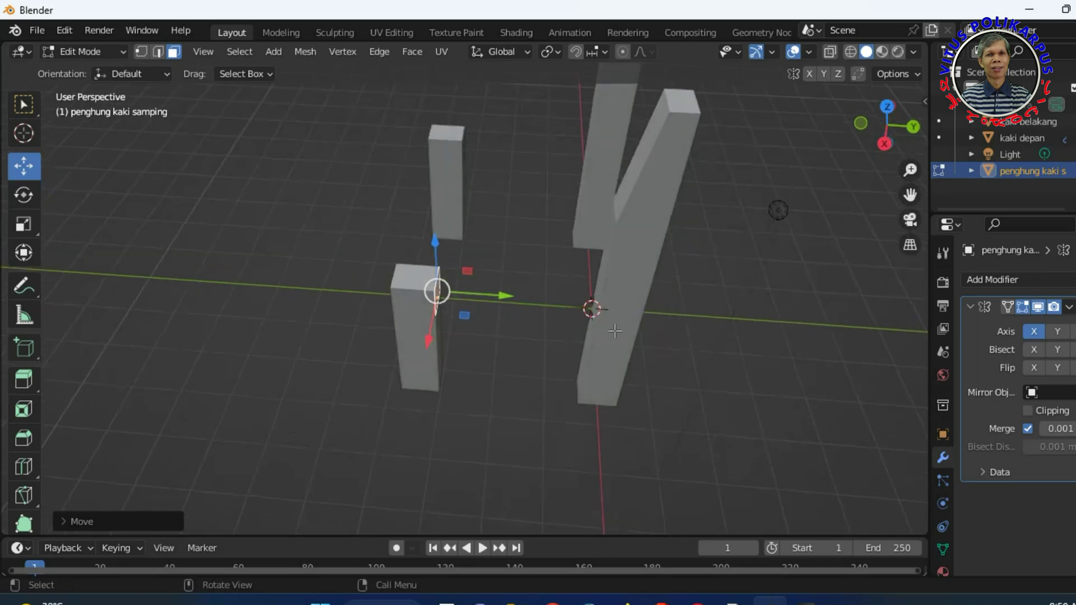
# Return to Edit Mode on the slab and switch to the Right Orthographic view
pyautogui.press('3')
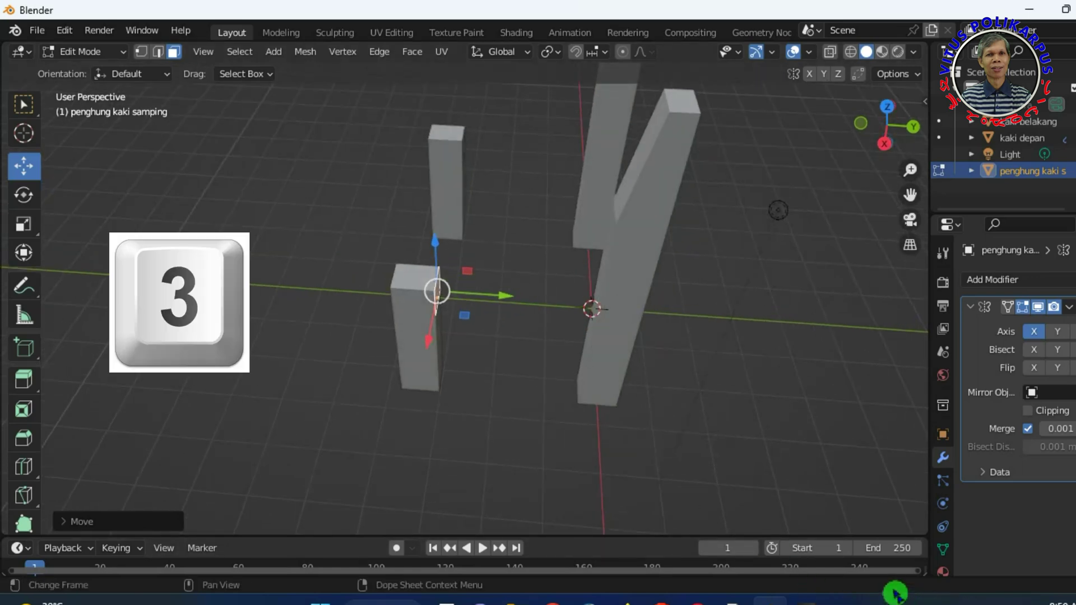
pyautogui.click(122, 52)
pyautogui.click(123, 52)
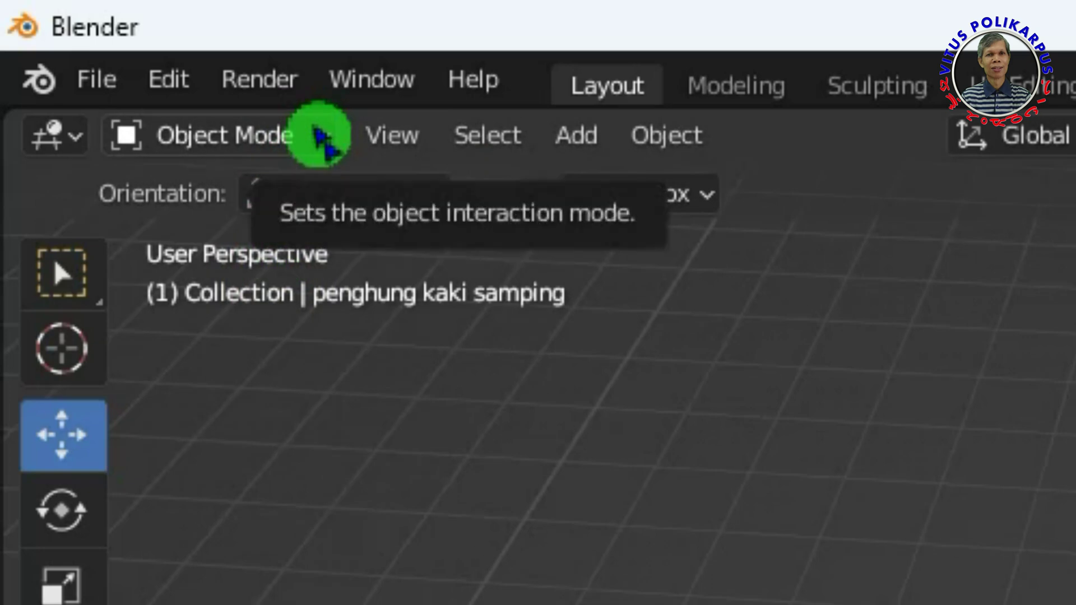
pyautogui.click(320, 134)
pyautogui.click(300, 241)
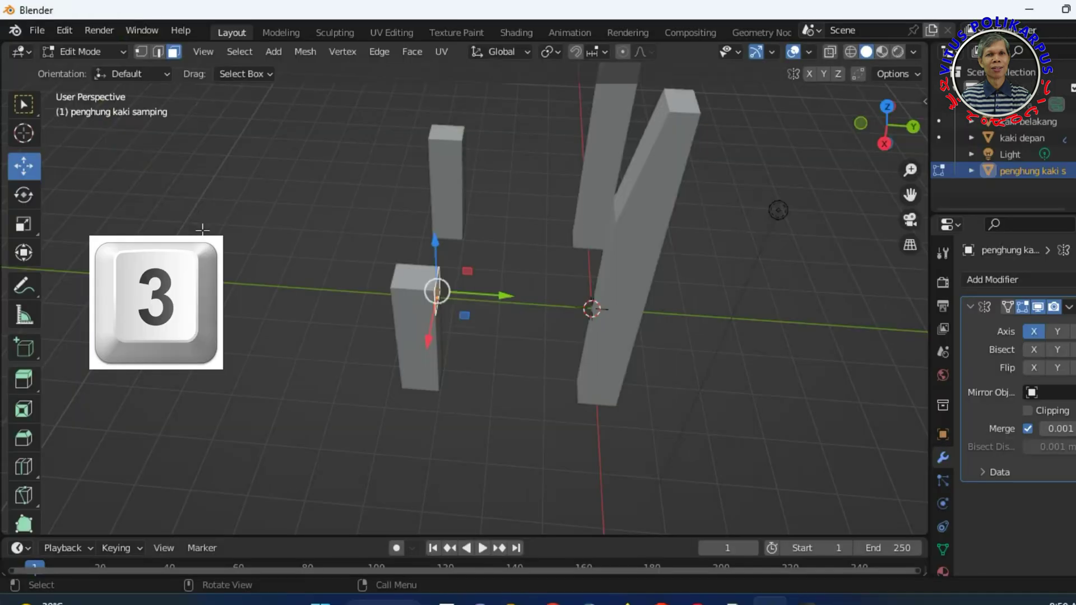
pyautogui.press('KP_3')
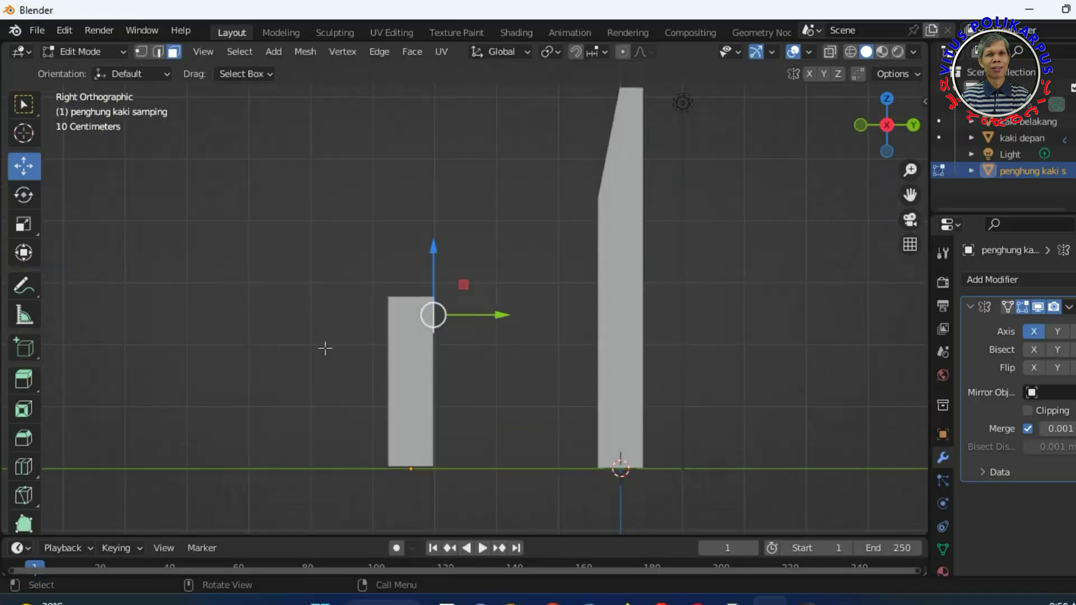
# Extrude the slab face about 2.67 m along Y into a rail reaching the back leg
pyautogui.press('e')
pyautogui.press('y')
pyautogui.press('e')
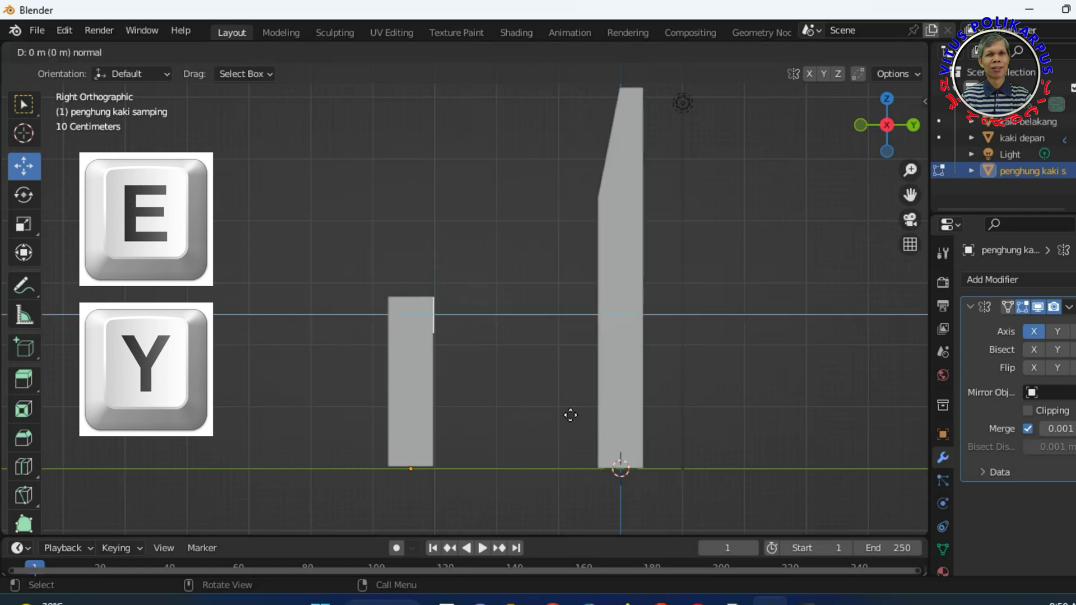
pyautogui.press('y')
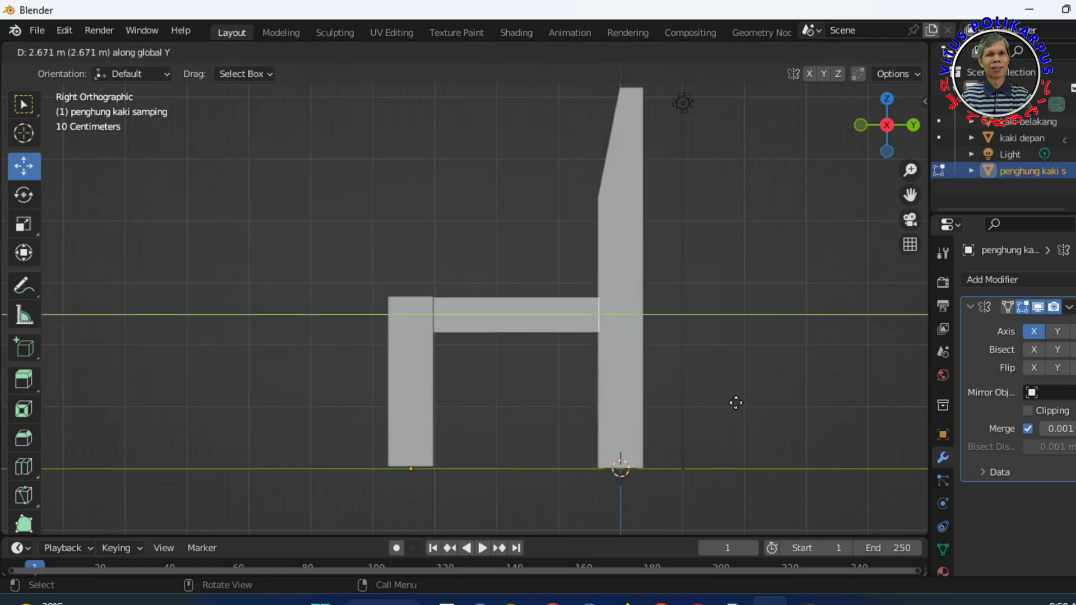
pyautogui.click(738, 399)
pyautogui.scroll(3, 766, 445)
pyautogui.scroll(1, 766, 445)
pyautogui.scroll(2, 765, 446)
pyautogui.scroll(1, 765, 445)
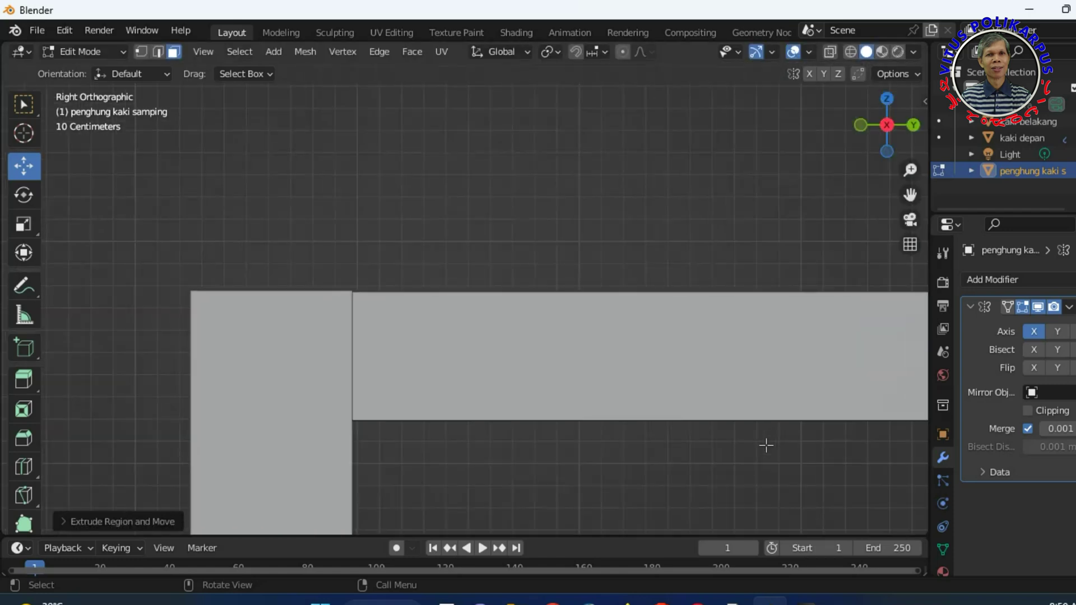
pyautogui.moveTo(754, 327)
pyautogui.keyDown('shift'); pyautogui.mouseDown(button='middle')
pyautogui.moveTo(621, 367)
pyautogui.moveTo(643, 435)
pyautogui.moveTo(579, 435)
pyautogui.moveTo(570, 423)
pyautogui.moveTo(562, 461)
pyautogui.moveTo(644, 434)
pyautogui.moveTo(617, 452)
pyautogui.moveTo(518, 454)
pyautogui.moveTo(516, 425)
pyautogui.mouseUp(button='middle'); pyautogui.keyUp('shift')
pyautogui.scroll(-2, 622, 368)
pyautogui.scroll(-1, 577, 388)
pyautogui.press('alt')
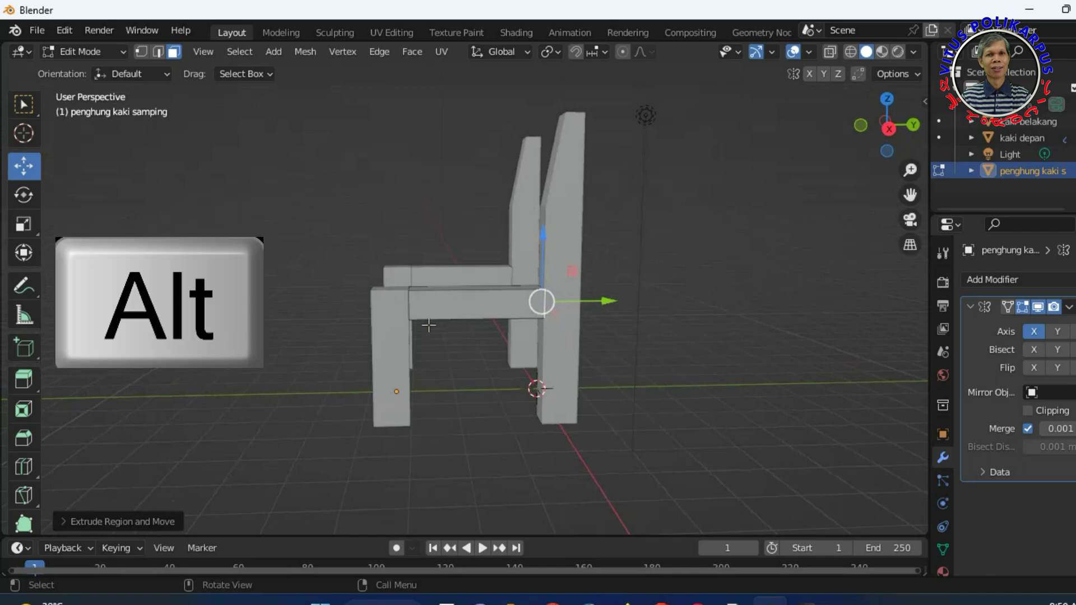
# Duplicate the side rail's face loop and move the copy lower, shifted along X
pyautogui.keyDown('alt'); pyautogui.click(462, 304); pyautogui.keyUp('alt')
pyautogui.moveTo(464, 377)
pyautogui.keyDown('alt'); pyautogui.mouseDown(button='middle')
pyautogui.moveTo(495, 430)
pyautogui.moveTo(463, 367)
pyautogui.moveTo(464, 437)
pyautogui.moveTo(410, 408)
pyautogui.mouseUp(button='middle'); pyautogui.keyUp('alt')
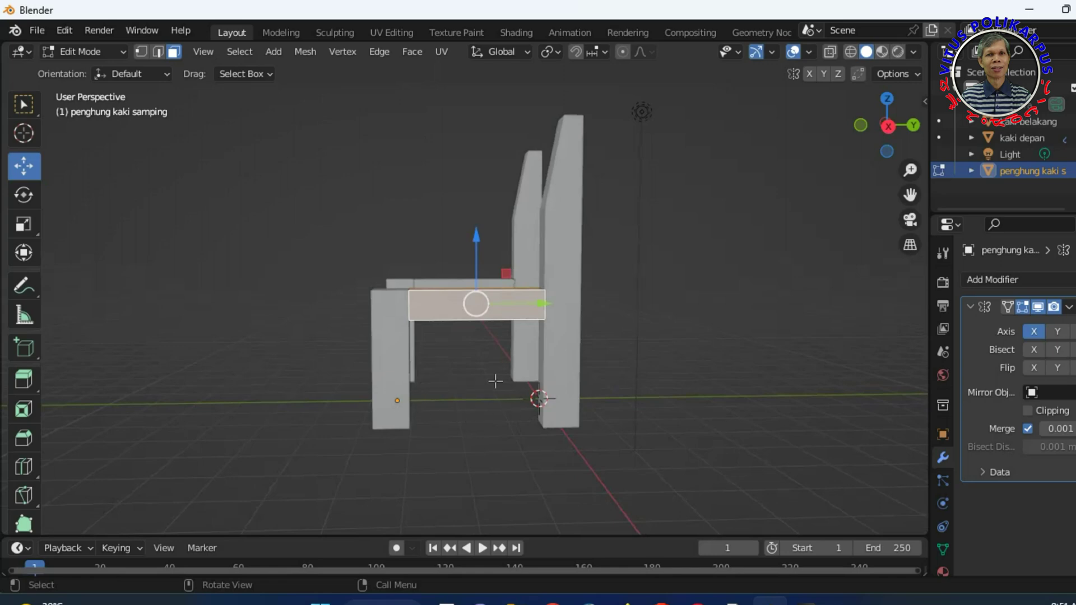
pyautogui.hotkey('shift', 'd')
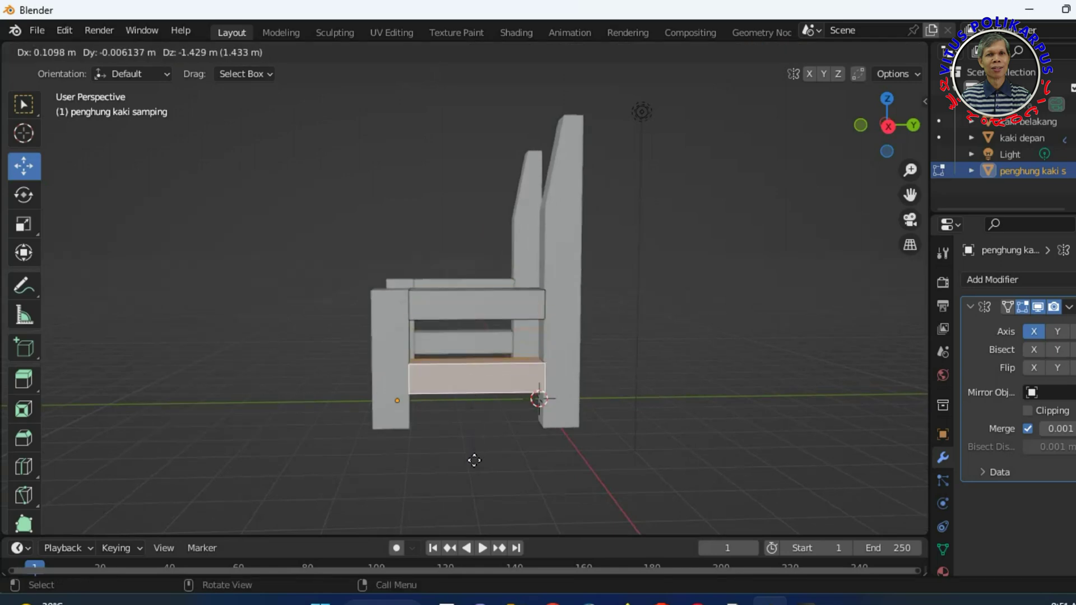
pyautogui.click(474, 470)
pyautogui.moveTo(478, 478)
pyautogui.mouseDown(button='middle')
pyautogui.moveTo(631, 516)
pyautogui.moveTo(524, 424)
pyautogui.mouseUp(button='middle')
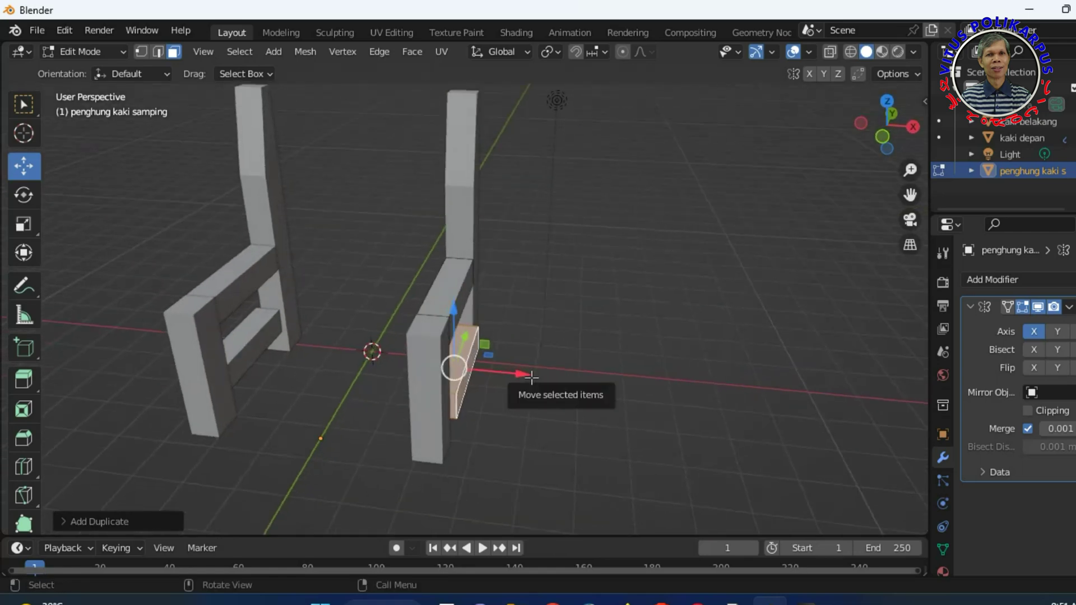
pyautogui.moveTo(528, 376); pyautogui.dragTo(512, 372)
pyautogui.moveTo(511, 372); pyautogui.dragTo(391, 353, button='middle')
pyautogui.moveTo(504, 419)
pyautogui.mouseDown(button='middle')
pyautogui.moveTo(480, 439)
pyautogui.moveTo(619, 445)
pyautogui.moveTo(609, 446)
pyautogui.mouseUp(button='middle')
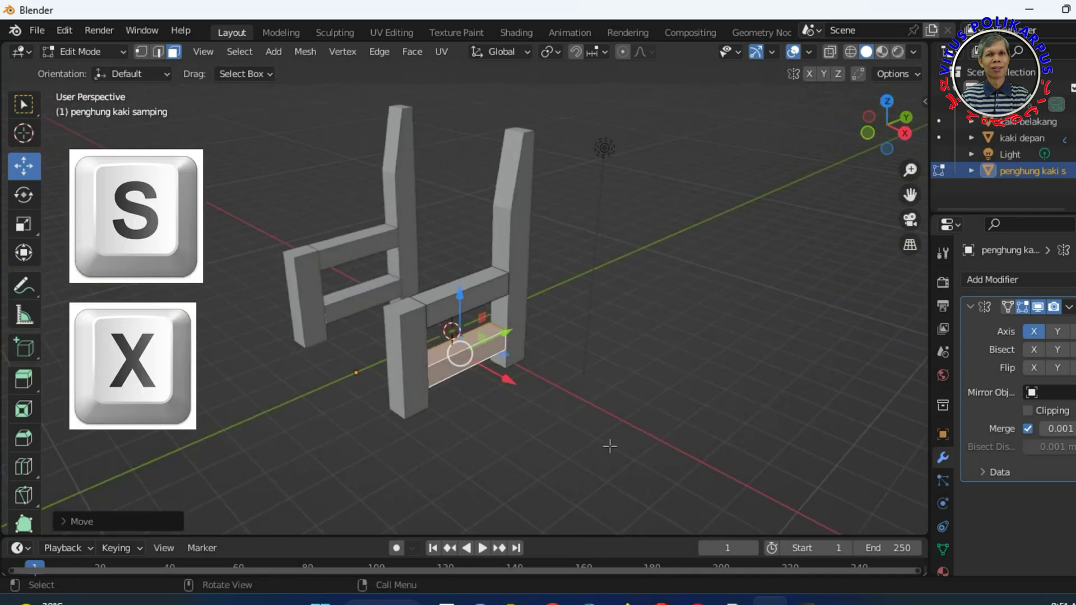
# Scale the lower rail copy narrower along X so it fits between the legs
pyautogui.press('s')
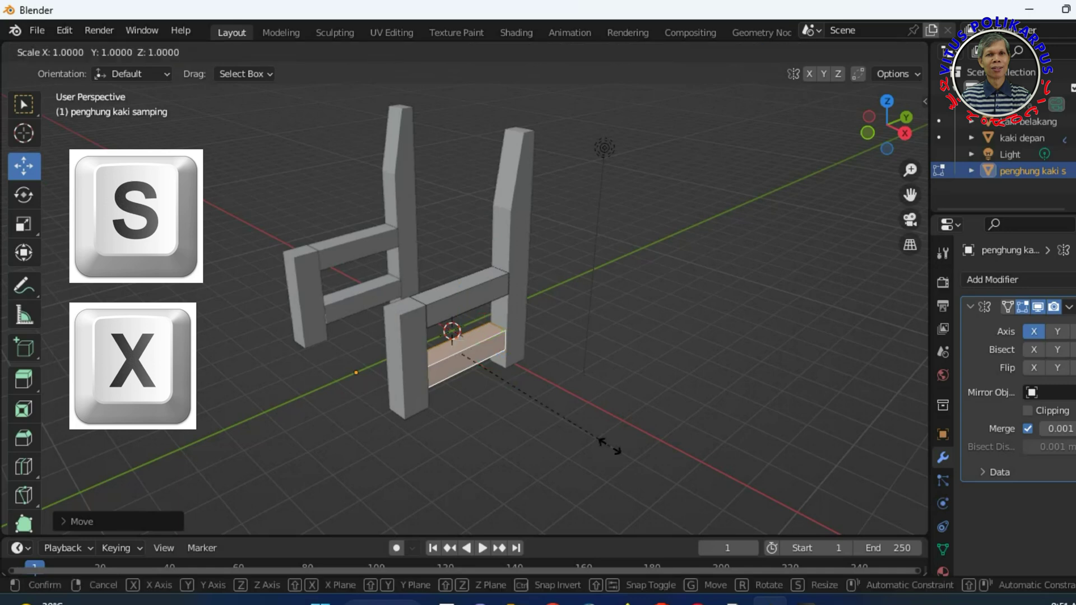
pyautogui.press('x')
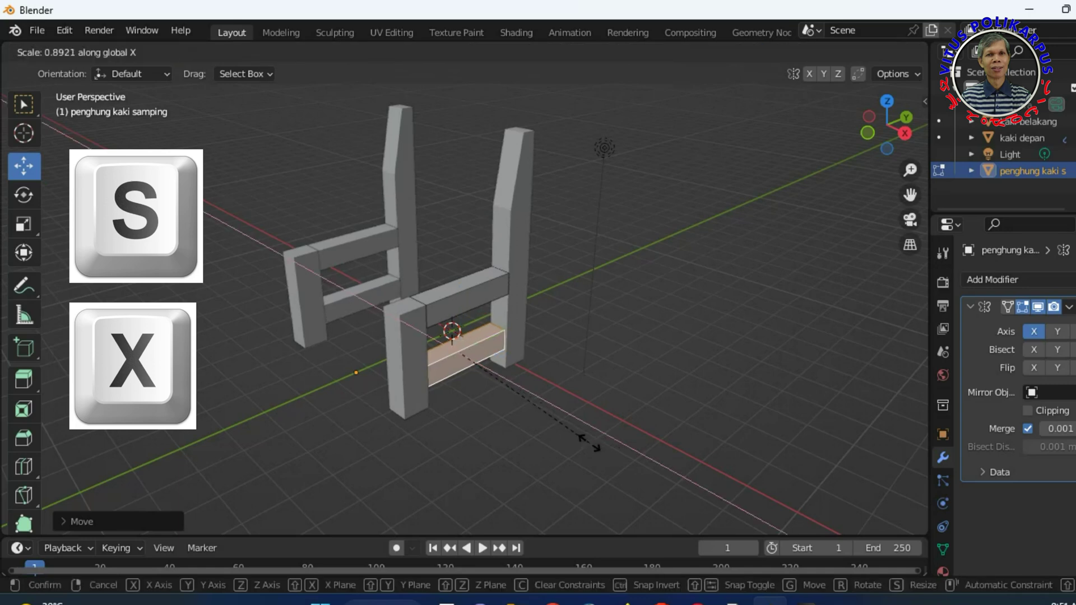
pyautogui.click(560, 414)
pyautogui.moveTo(560, 413)
pyautogui.mouseDown(button='middle')
pyautogui.moveTo(671, 395)
pyautogui.moveTo(398, 449)
pyautogui.mouseUp(button='middle')
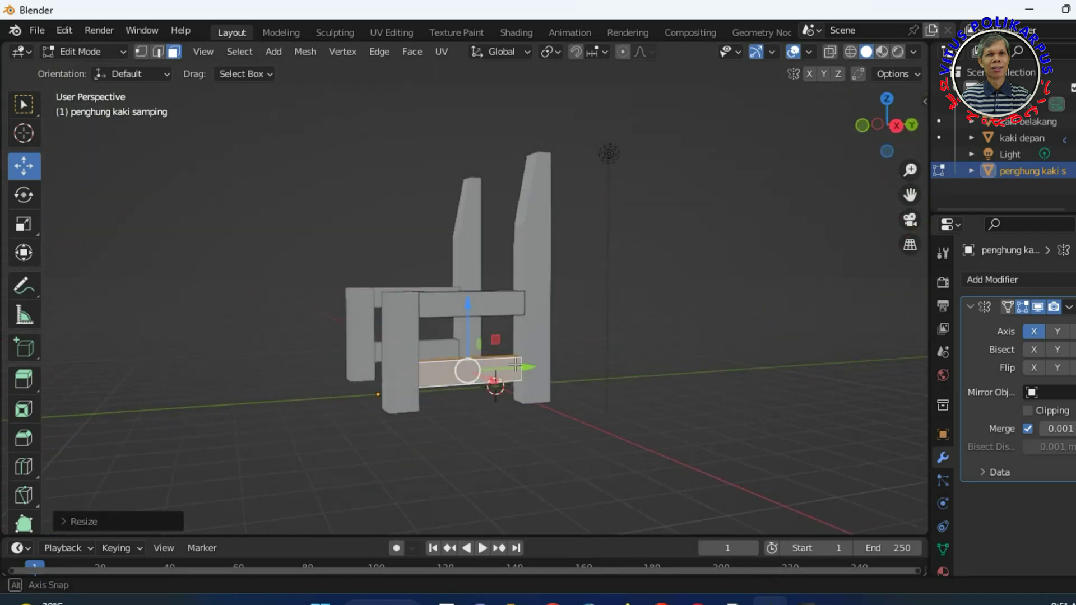
pyautogui.click(412, 418)
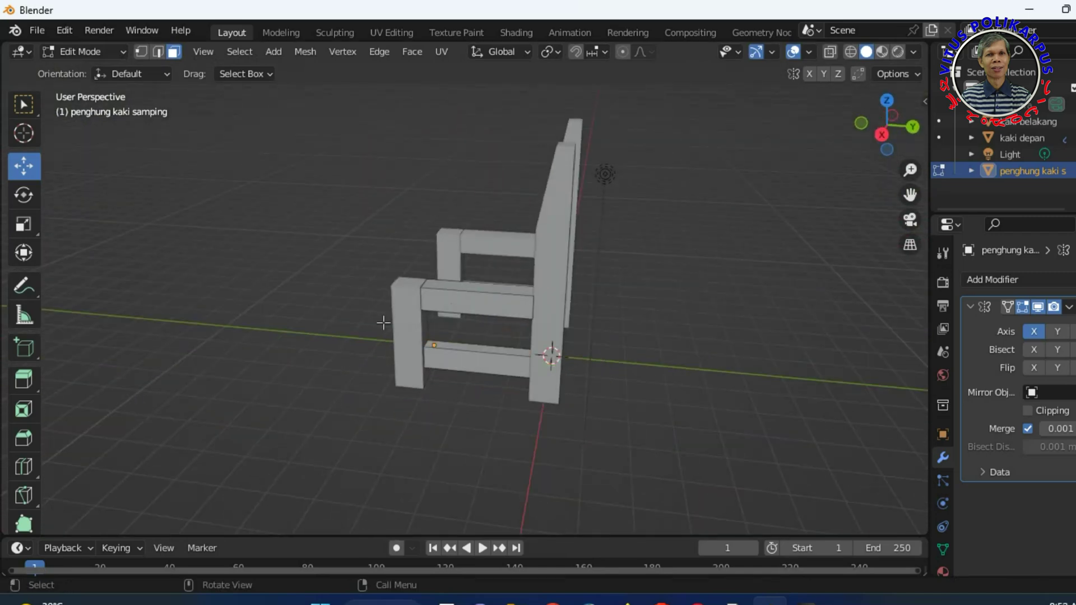
pyautogui.click(482, 304)
pyautogui.click(474, 363)
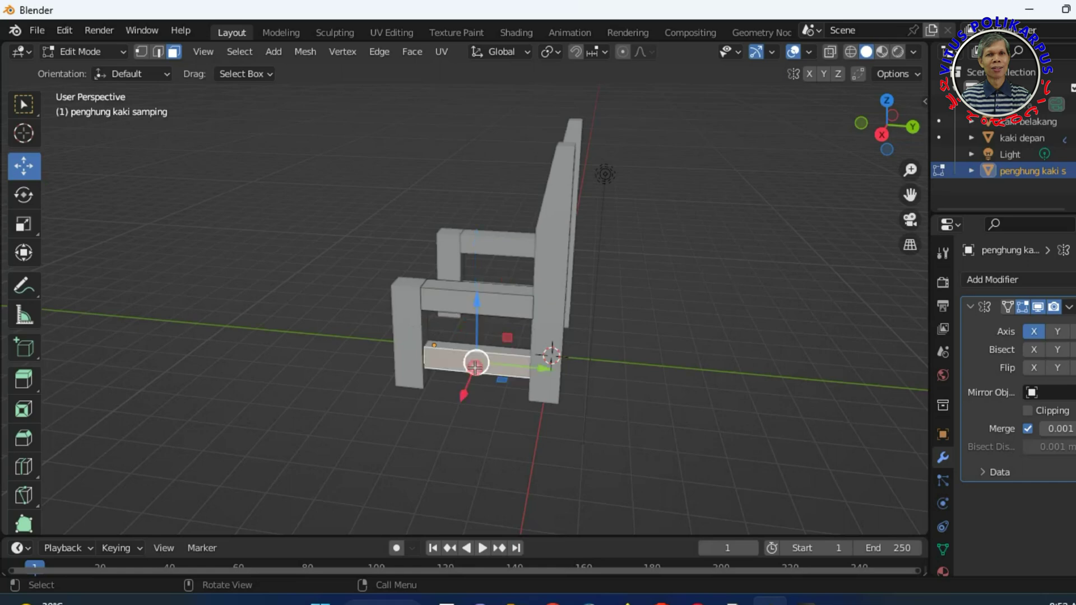
pyautogui.moveTo(363, 433)
pyautogui.mouseDown(button='middle')
pyautogui.moveTo(588, 446)
pyautogui.moveTo(630, 387)
pyautogui.moveTo(472, 405)
pyautogui.mouseUp(button='middle')
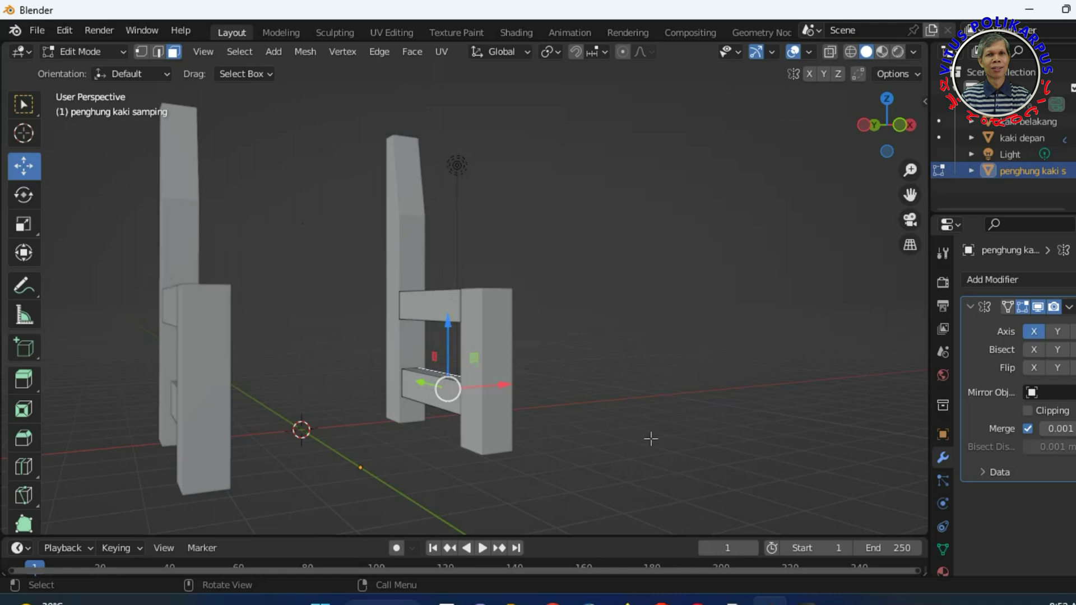
pyautogui.click(528, 344)
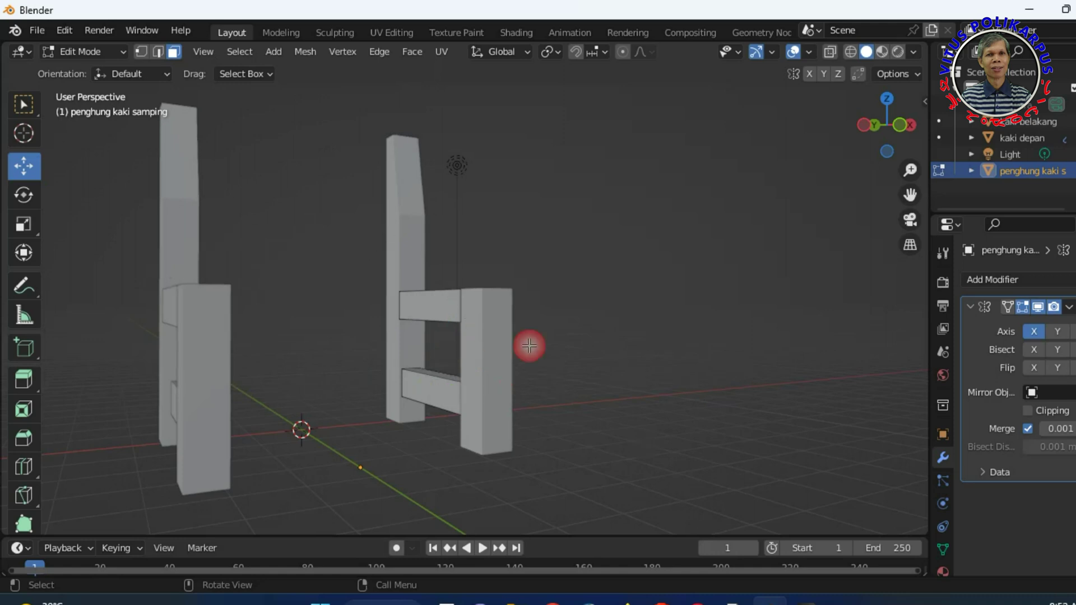
# Select the front leg object kaki depan and enter its Edit Mode
pyautogui.click(1034, 138)
pyautogui.click(84, 52)
pyautogui.click(109, 72)
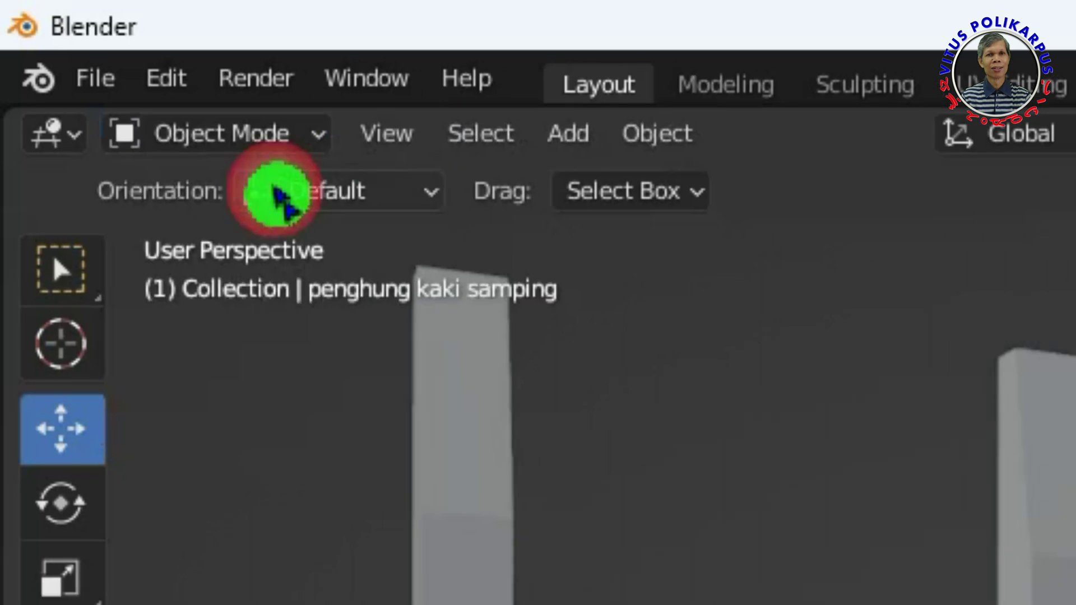
pyautogui.click(302, 138)
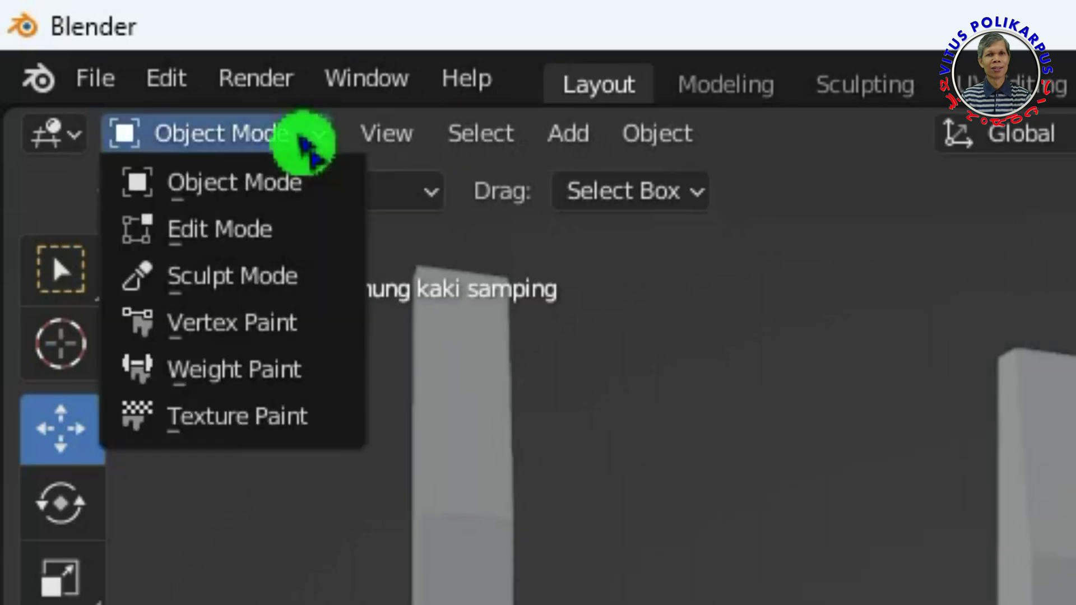
pyautogui.click(284, 233)
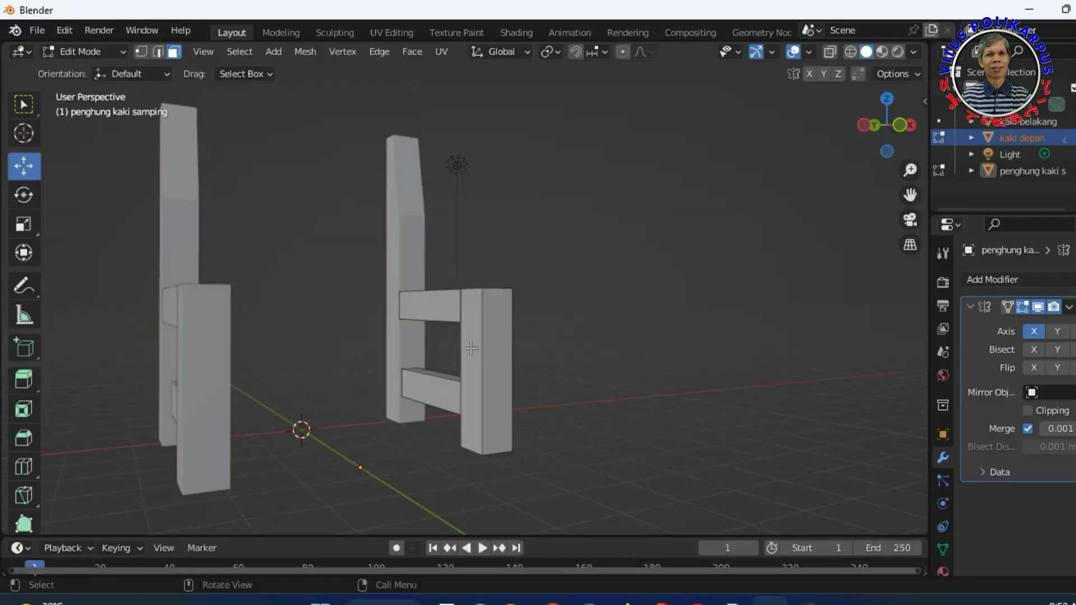
# Duplicate the front leg's face and separate it into the new object kaki depan.001
pyautogui.click(470, 348)
pyautogui.moveTo(574, 381); pyautogui.dragTo(448, 389, button='middle')
pyautogui.press('2')
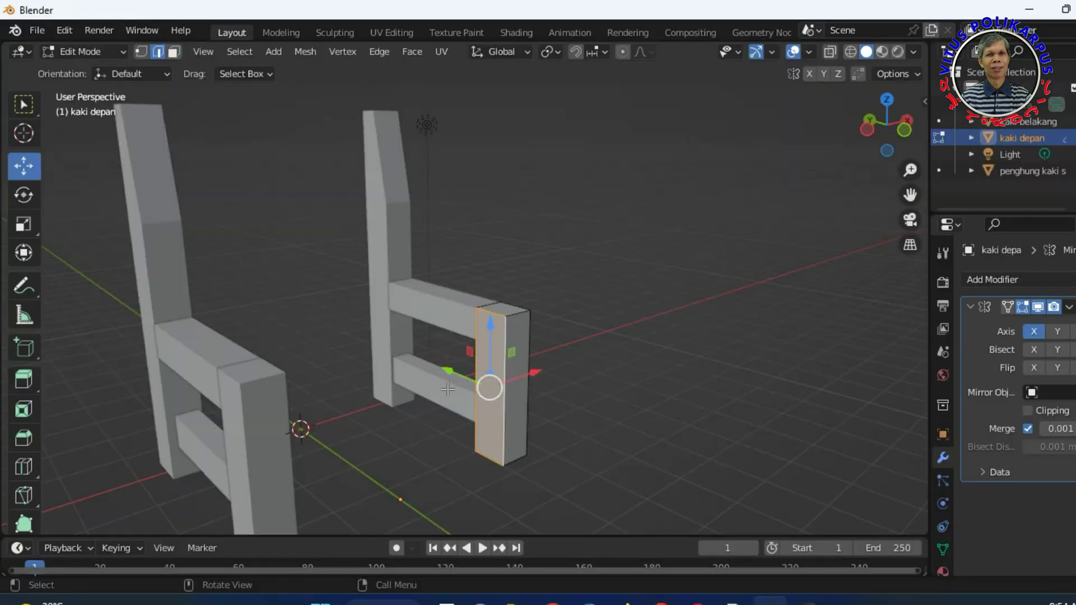
pyautogui.hotkey('shift', 'd')
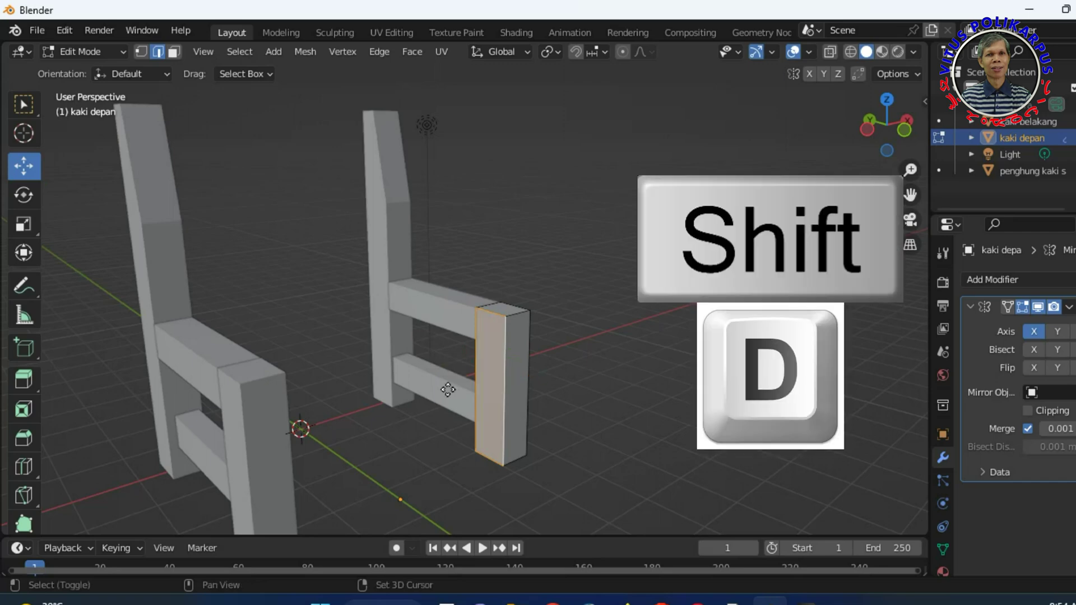
pyautogui.press('Return')
pyautogui.press('p')
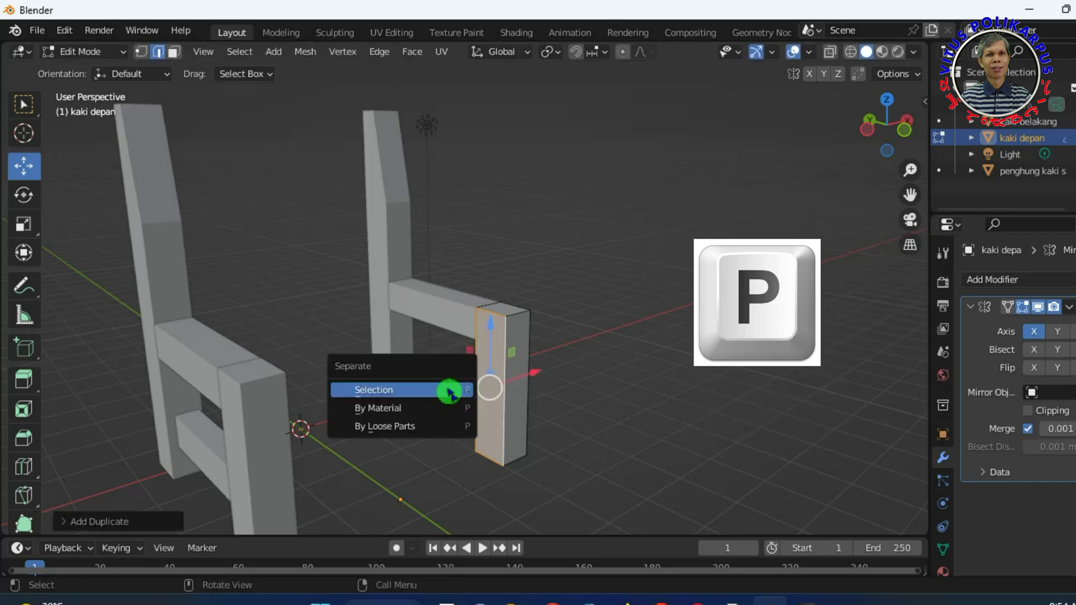
pyautogui.click(449, 391)
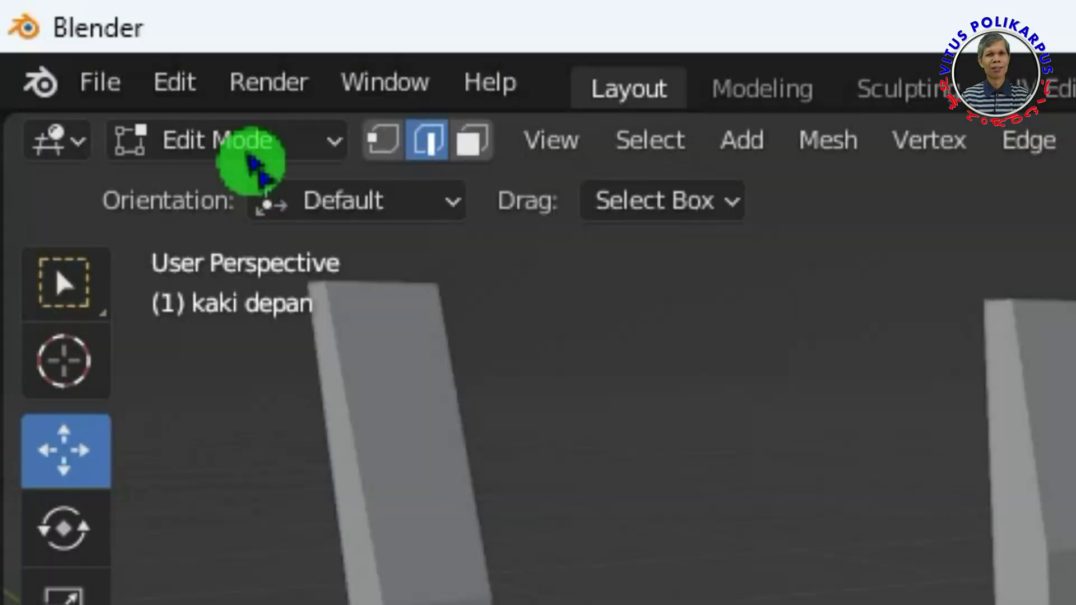
pyautogui.click(124, 54)
pyautogui.click(255, 193)
pyautogui.doubleClick(1026, 153)
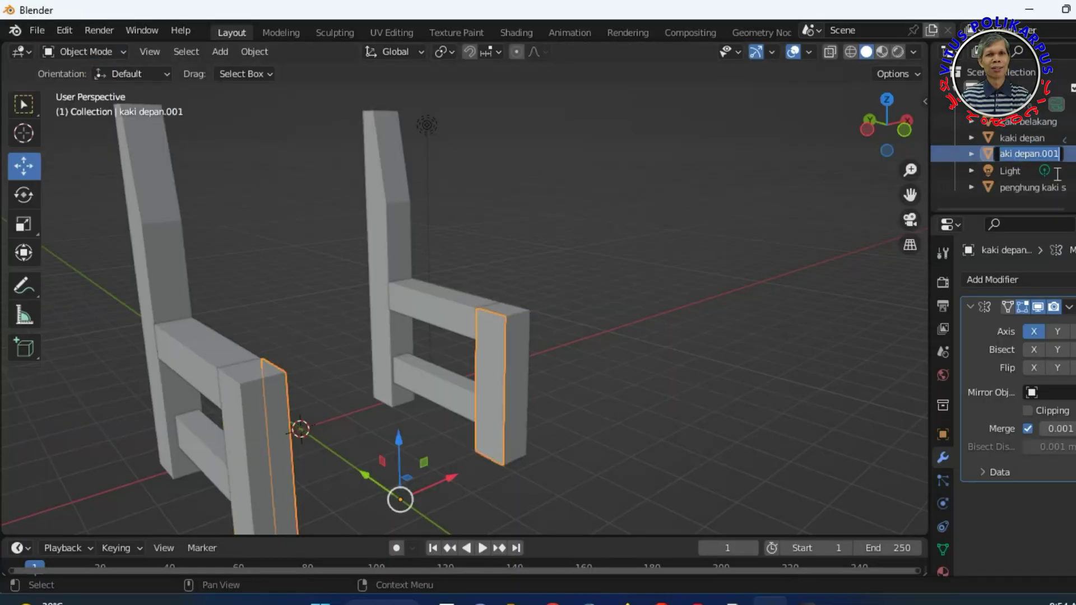
# Rename the new object to 'penghubung kaki depan' and select its front face in Edit Mode
pyautogui.write('penghubung kaki')
pyautogui.press('Return')
pyautogui.click(499, 379)
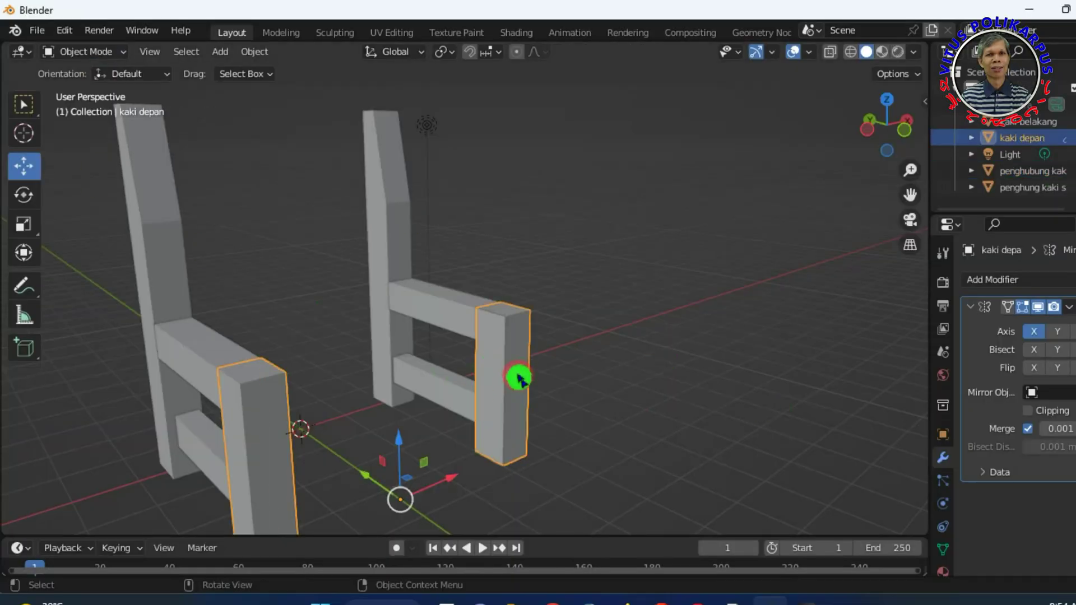
pyautogui.click(502, 392)
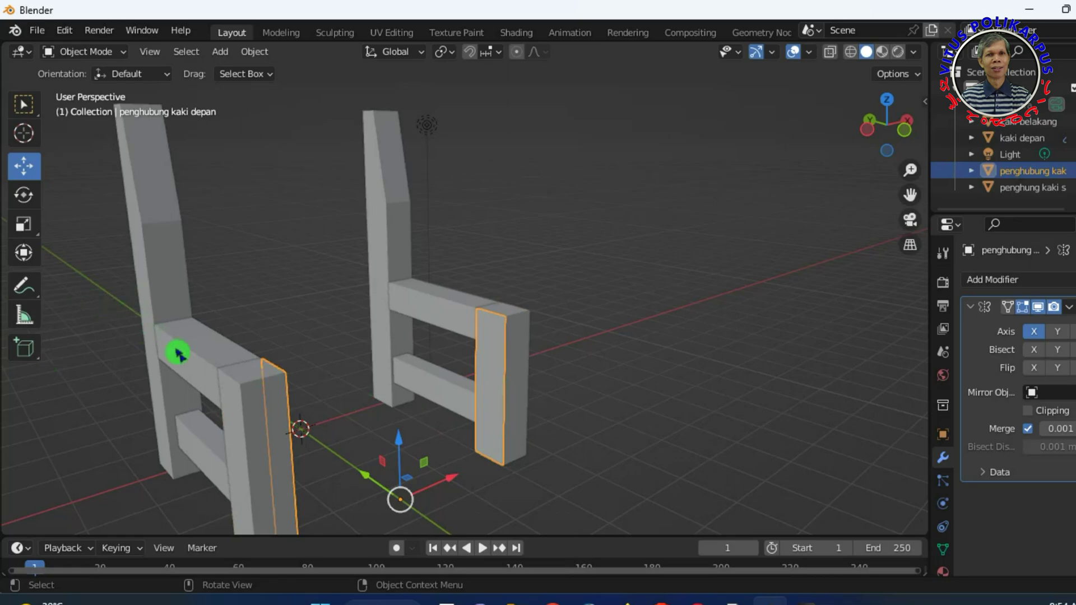
pyautogui.click(116, 51)
pyautogui.click(94, 88)
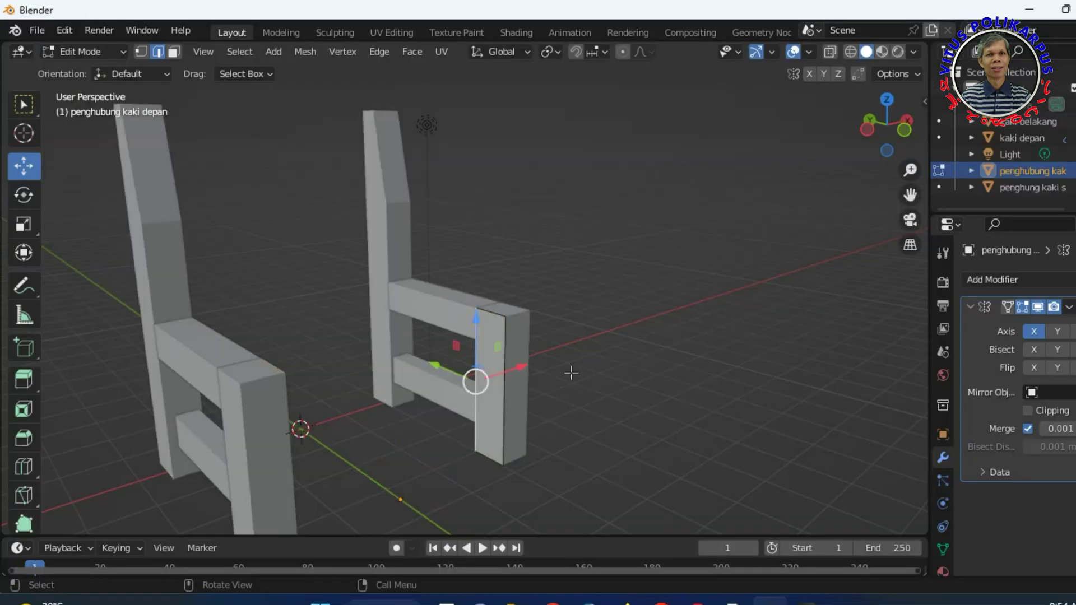
pyautogui.click(501, 391)
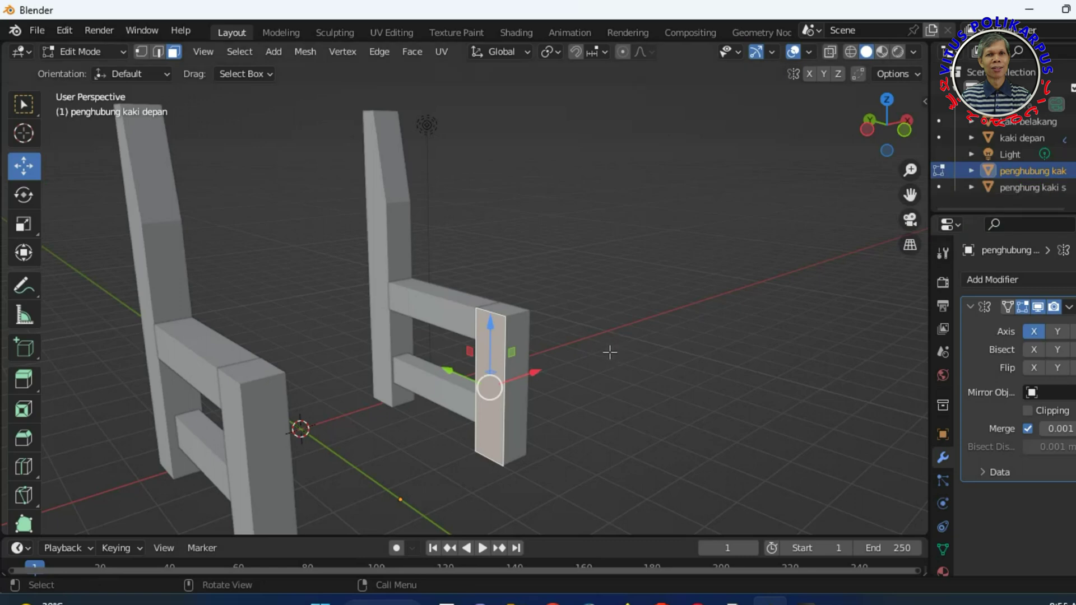
# Scale the connector face shorter along Z and narrower along Y
pyautogui.press('s')
pyautogui.press('z')
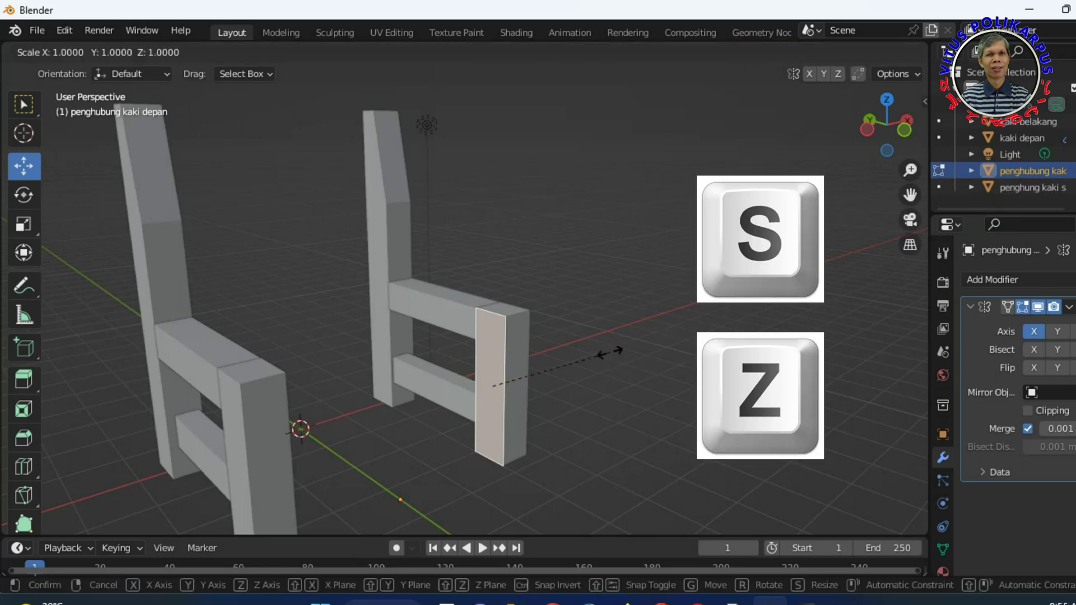
pyautogui.click(501, 384)
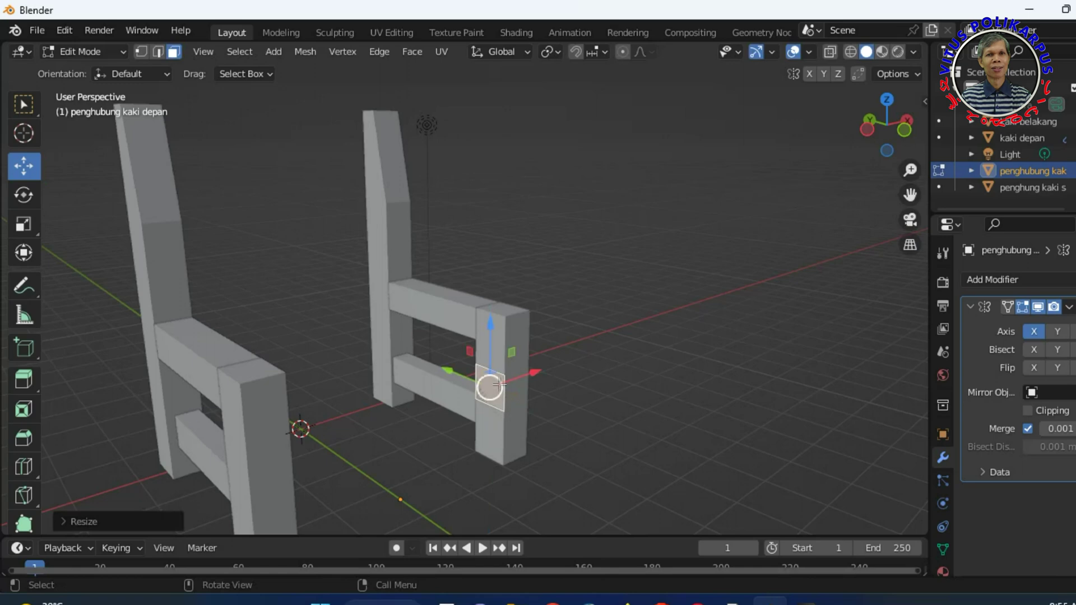
pyautogui.press('s')
pyautogui.press('y')
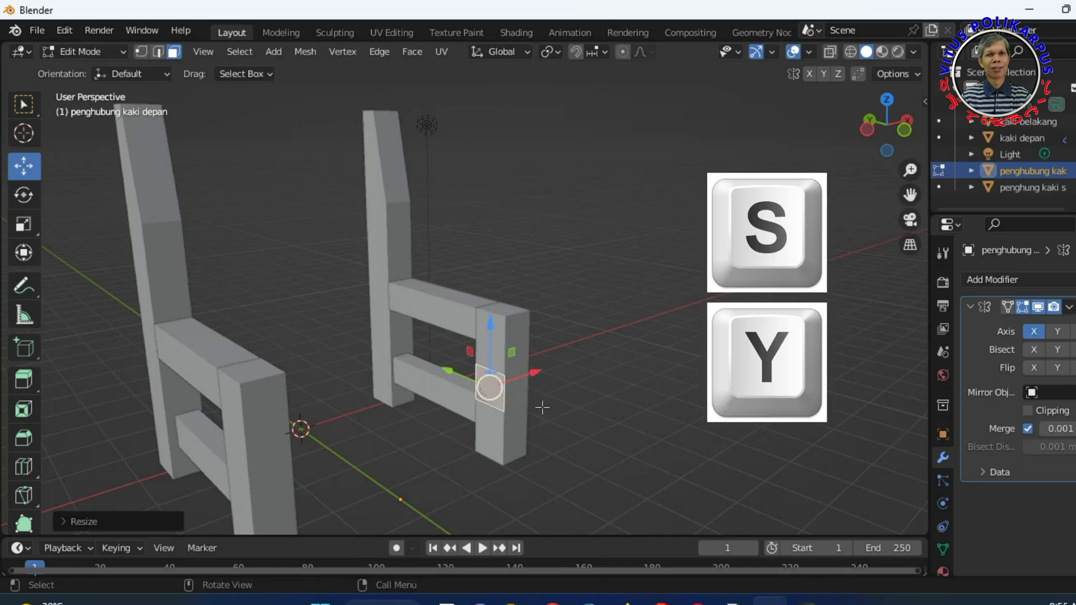
pyautogui.press('s')
pyautogui.press('y')
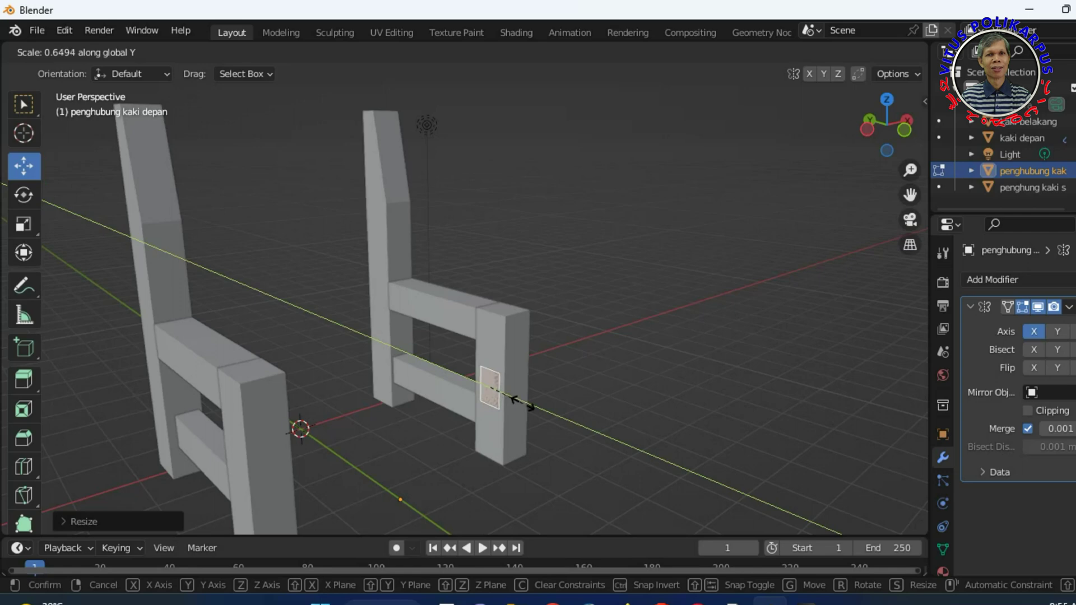
pyautogui.click(520, 402)
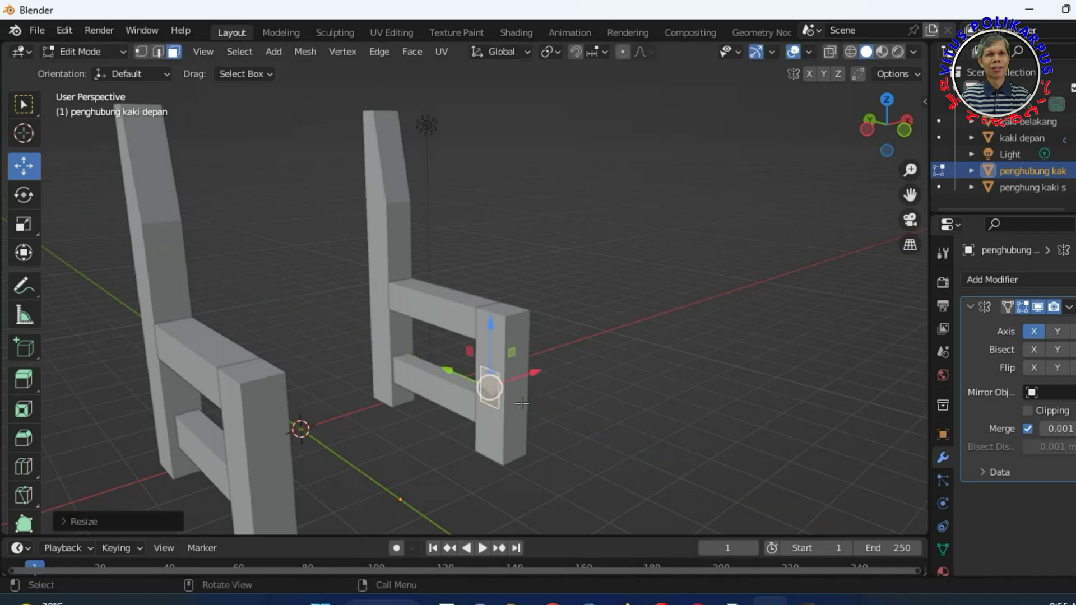
# Move the small connector face up along Z to the upper rail's height
pyautogui.moveTo(489, 383); pyautogui.dragTo(481, 268)
pyautogui.scroll(2, 577, 351)
pyautogui.scroll(2, 577, 350)
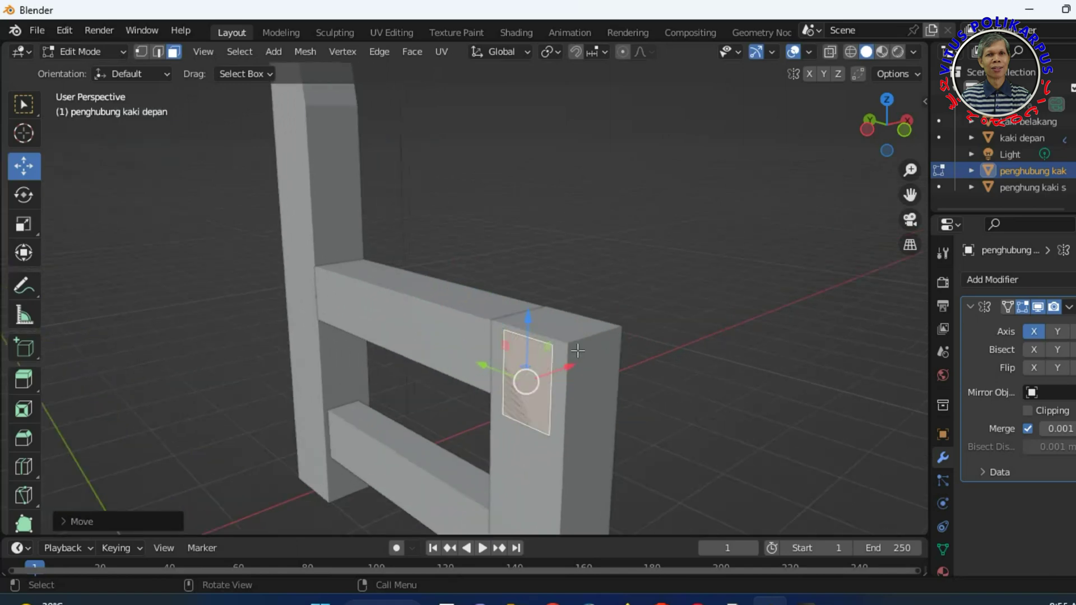
pyautogui.scroll(2, 577, 351)
pyautogui.scroll(2, 700, 406)
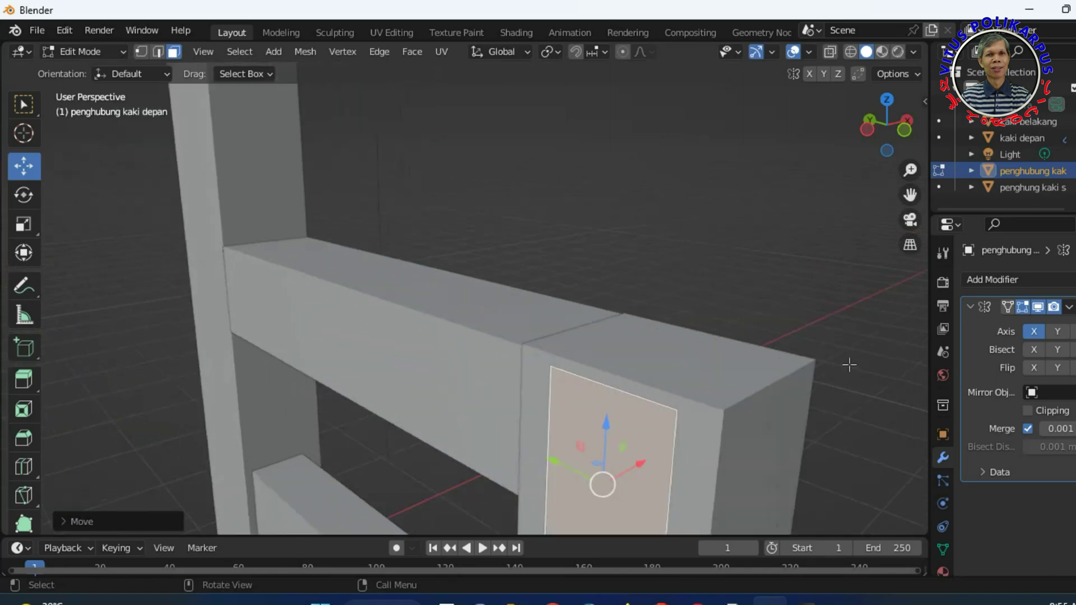
pyautogui.moveTo(910, 194); pyautogui.dragTo(813, 140)
pyautogui.press('g')
pyautogui.press('z')
pyautogui.click(720, 367)
pyautogui.scroll(-2, 728, 392)
pyautogui.scroll(-3, 785, 403)
pyautogui.scroll(-2, 751, 397)
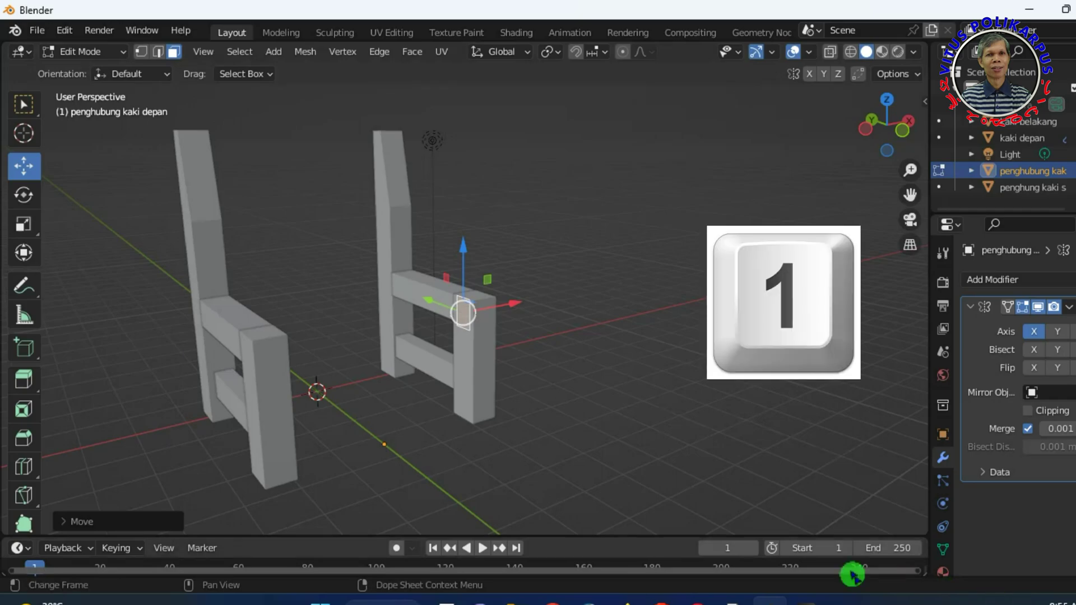
pyautogui.press('KP_1')
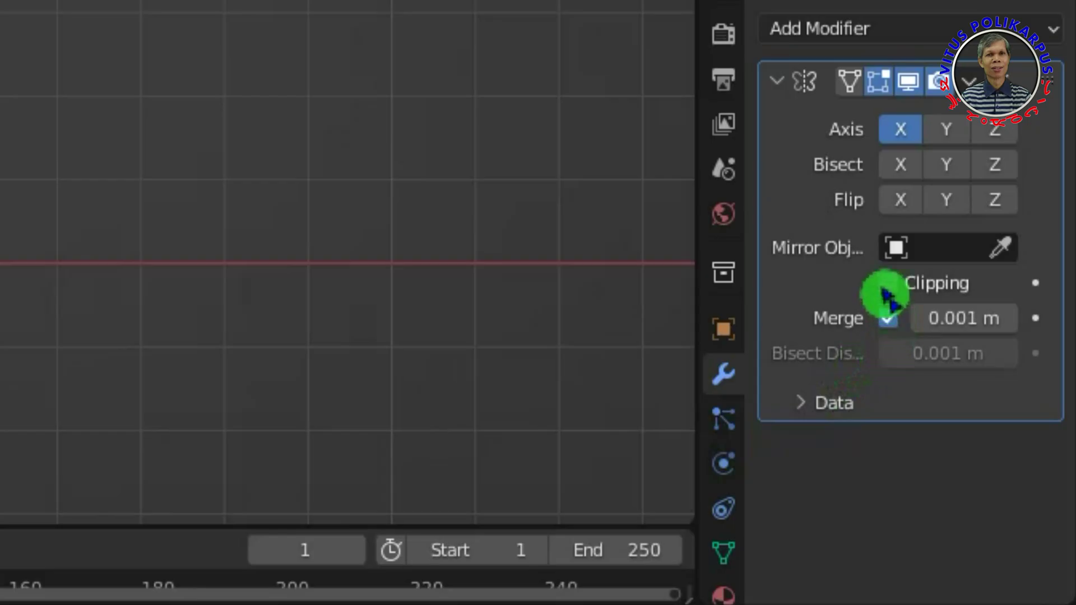
# Enable Mirror clipping and extrude the front crossbar along X to meet at the centre
pyautogui.click(888, 285)
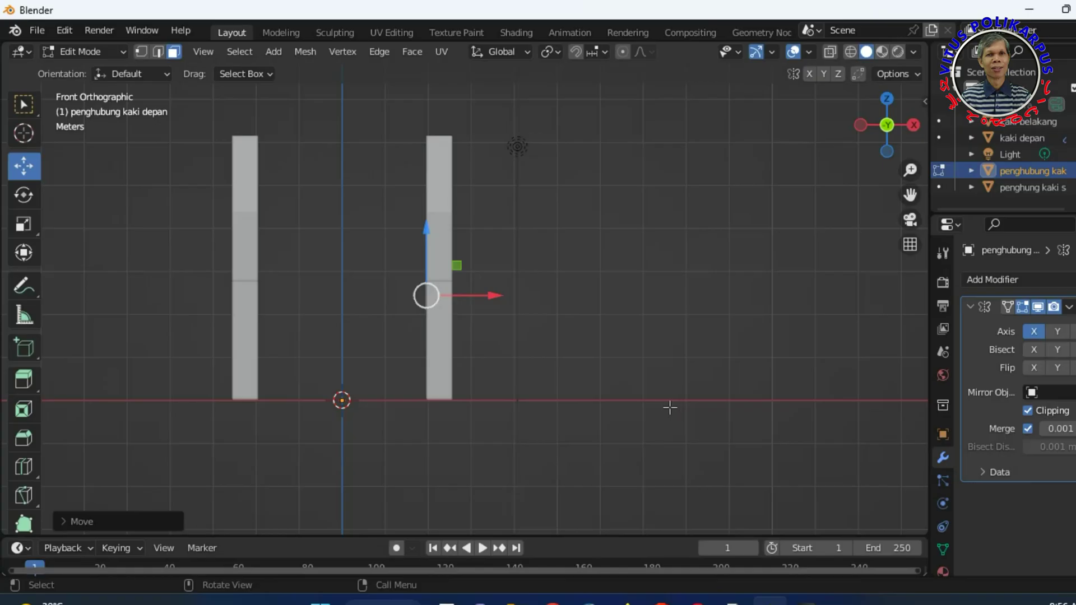
pyautogui.press('e')
pyautogui.press('x')
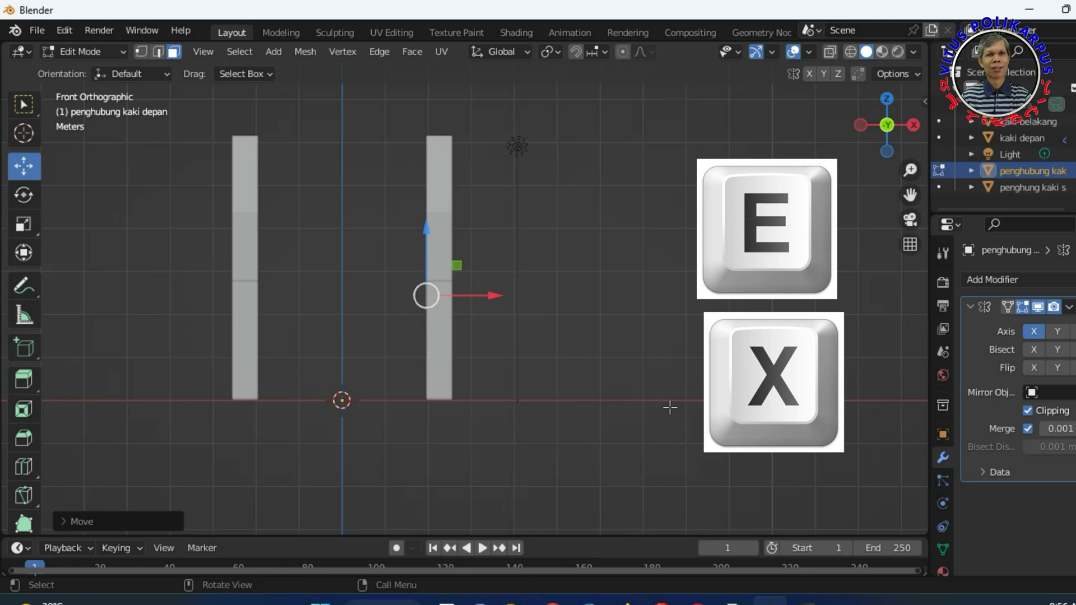
pyautogui.click(574, 423)
pyautogui.moveTo(574, 422)
pyautogui.mouseDown(button='middle')
pyautogui.moveTo(554, 66)
pyautogui.moveTo(559, 559)
pyautogui.moveTo(566, 517)
pyautogui.moveTo(446, 523)
pyautogui.moveTo(517, 492)
pyautogui.moveTo(606, 483)
pyautogui.moveTo(550, 425)
pyautogui.moveTo(545, 458)
pyautogui.mouseUp(button='middle')
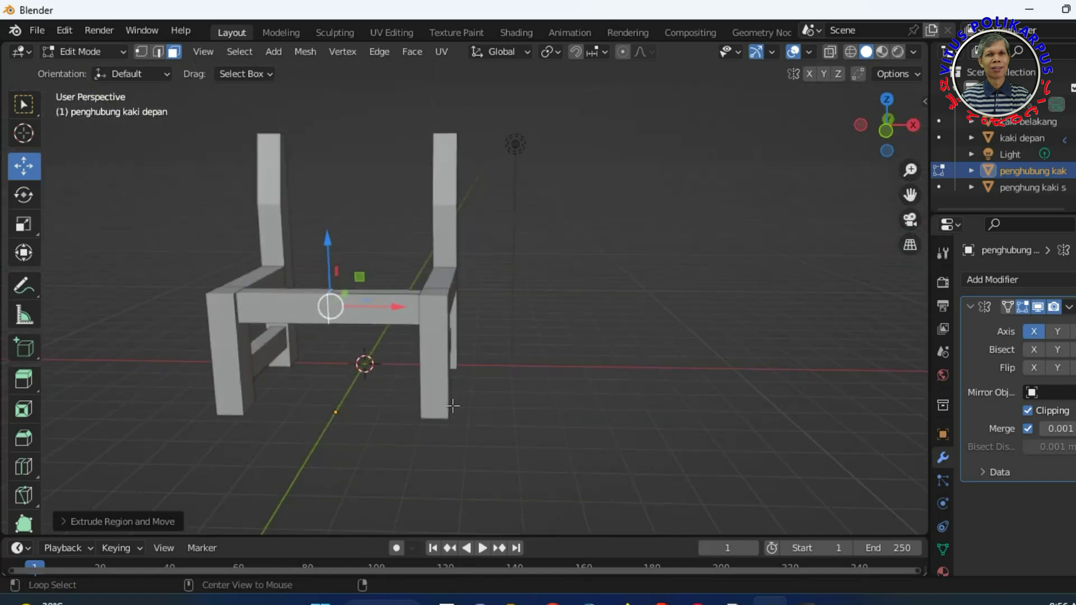
pyautogui.keyDown('alt'); pyautogui.click(385, 315); pyautogui.keyUp('alt')
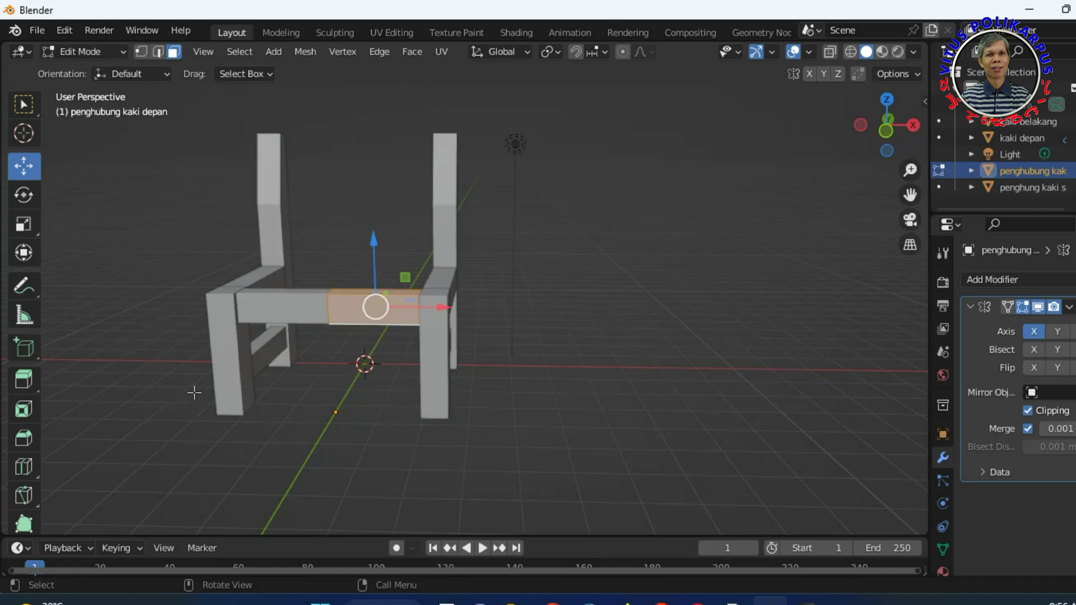
pyautogui.moveTo(560, 409); pyautogui.dragTo(558, 388, button='middle')
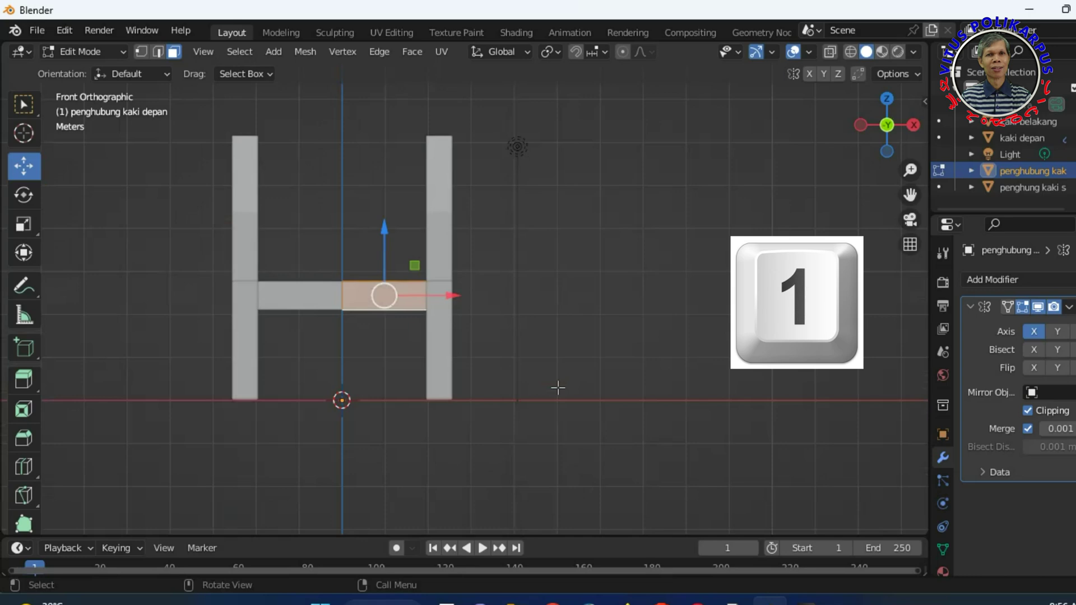
# Duplicate the front crossbar, lower the copy down the legs, and scale it thinner along Z
pyautogui.hotkey('shift', 'd')
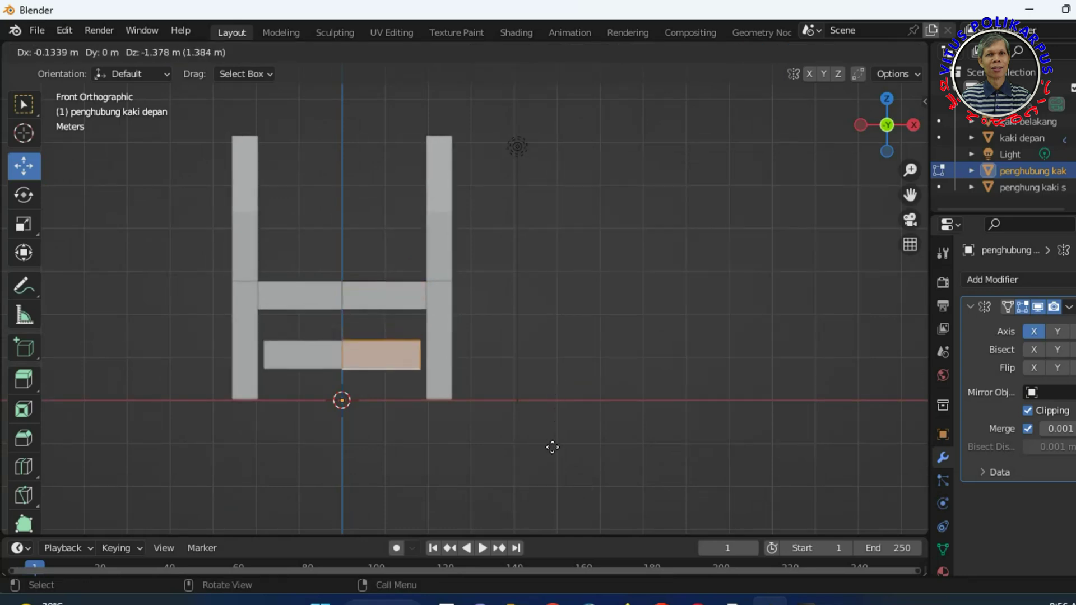
pyautogui.click(552, 447)
pyautogui.moveTo(678, 413)
pyautogui.mouseDown(button='middle')
pyautogui.moveTo(624, 449)
pyautogui.moveTo(599, 413)
pyautogui.mouseUp(button='middle')
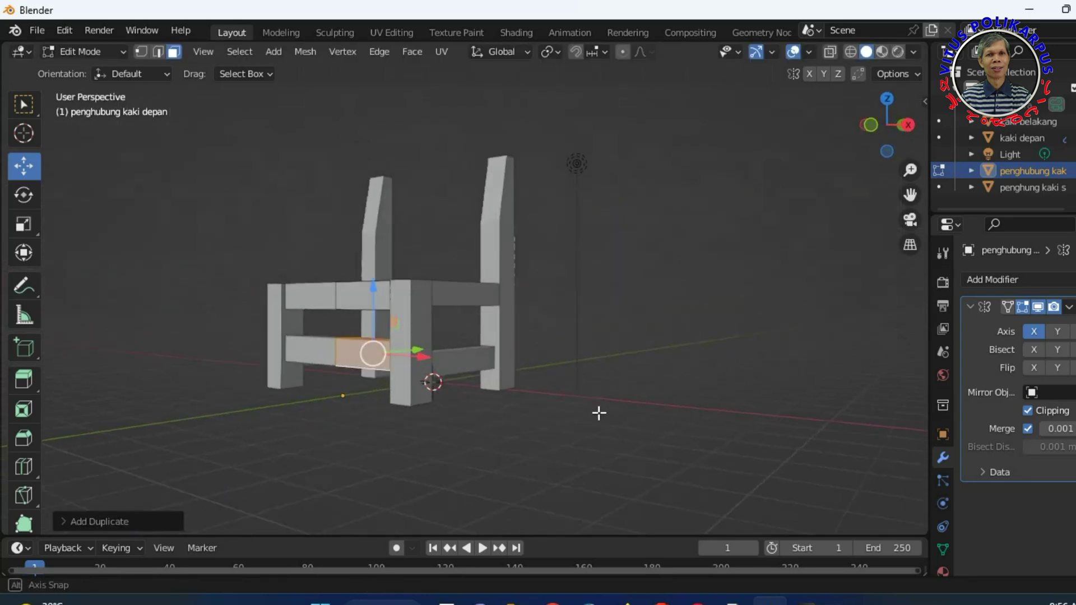
pyautogui.moveTo(365, 288); pyautogui.dragTo(459, 359)
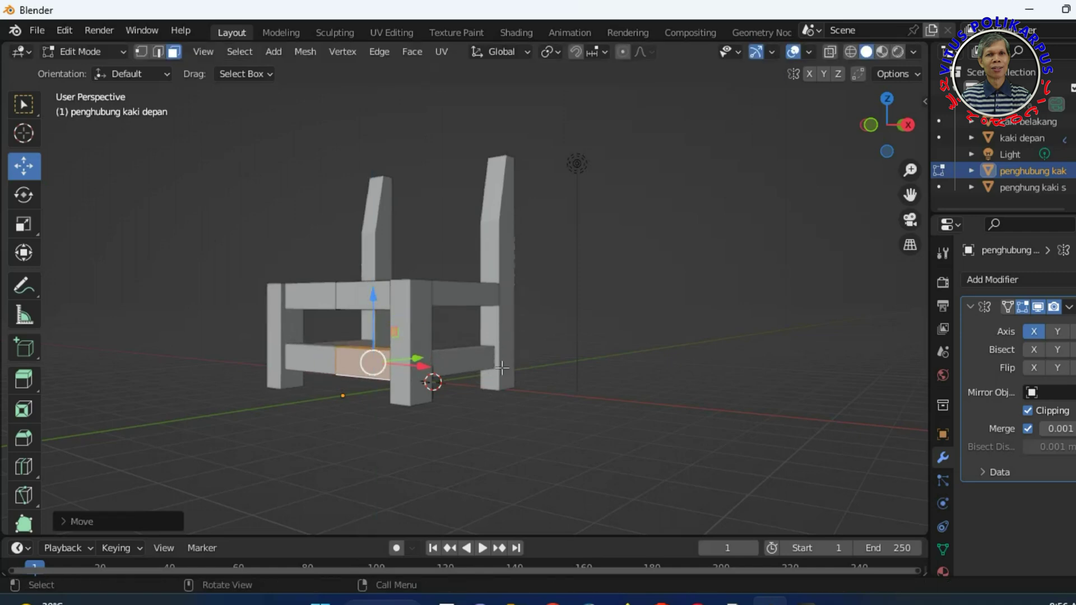
pyautogui.moveTo(569, 400)
pyautogui.mouseDown(button='middle')
pyautogui.moveTo(744, 440)
pyautogui.moveTo(720, 457)
pyautogui.mouseUp(button='middle')
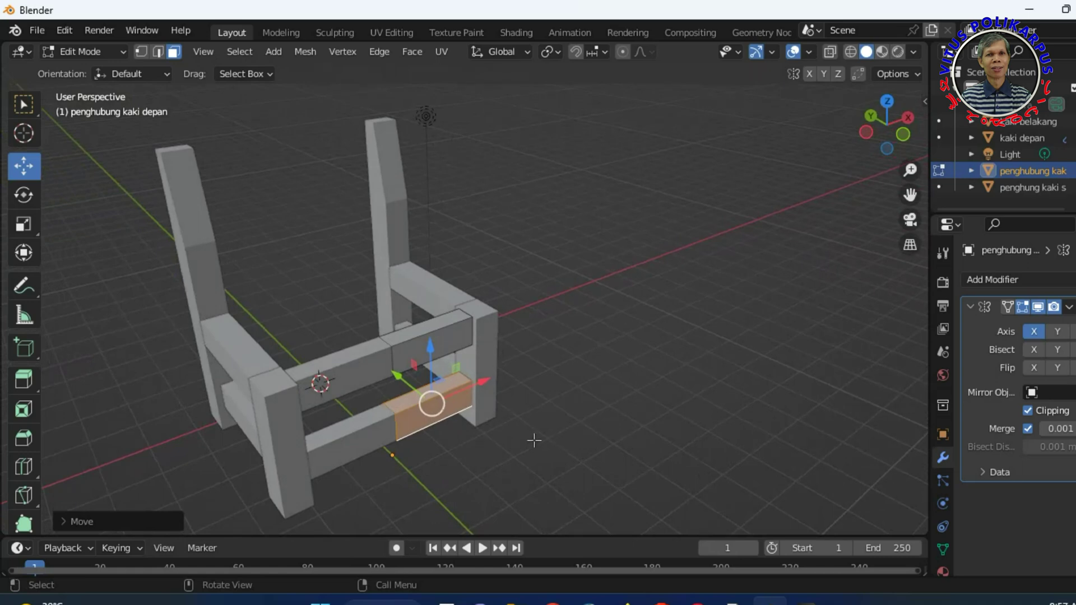
pyautogui.press('s')
pyautogui.press('z')
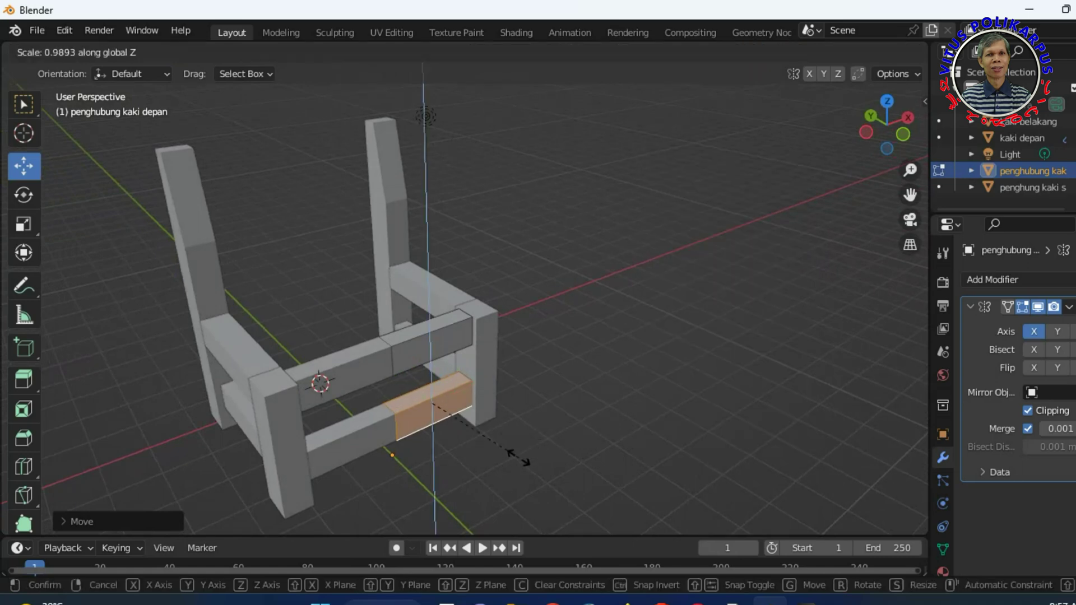
pyautogui.click(484, 432)
pyautogui.moveTo(577, 415)
pyautogui.mouseDown(button='middle')
pyautogui.moveTo(488, 435)
pyautogui.moveTo(395, 370)
pyautogui.mouseUp(button='middle')
pyautogui.moveTo(576, 391)
pyautogui.mouseDown(button='middle')
pyautogui.moveTo(492, 478)
pyautogui.moveTo(533, 432)
pyautogui.moveTo(531, 449)
pyautogui.moveTo(456, 449)
pyautogui.moveTo(444, 510)
pyautogui.moveTo(497, 464)
pyautogui.moveTo(549, 451)
pyautogui.moveTo(557, 460)
pyautogui.moveTo(540, 476)
pyautogui.moveTo(554, 488)
pyautogui.mouseUp(button='middle')
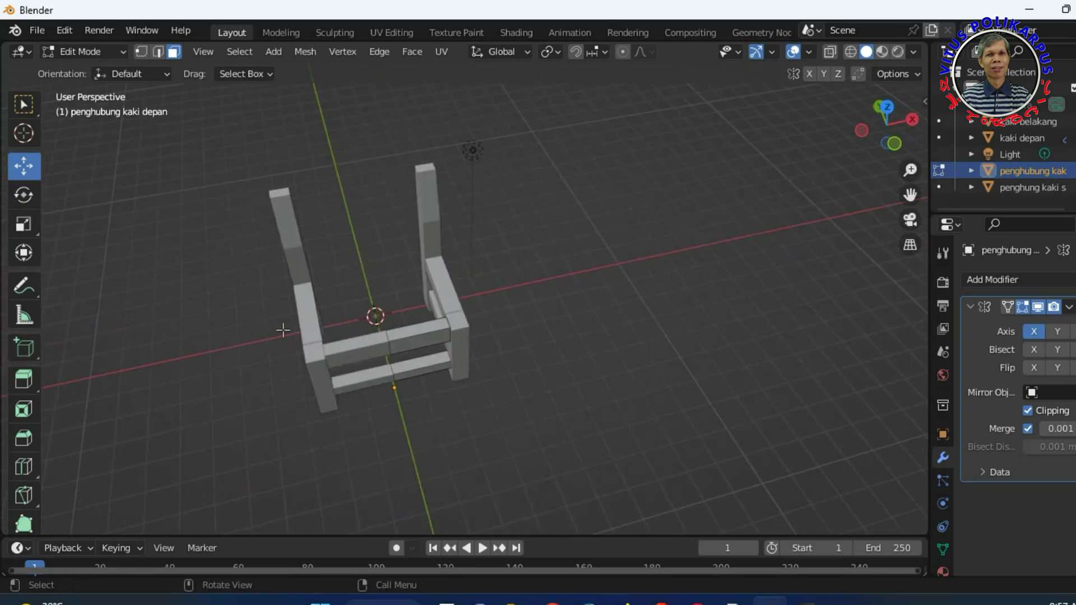
pyautogui.moveTo(557, 393)
pyautogui.mouseDown(button='middle')
pyautogui.moveTo(496, 437)
pyautogui.moveTo(498, 364)
pyautogui.mouseUp(button='middle')
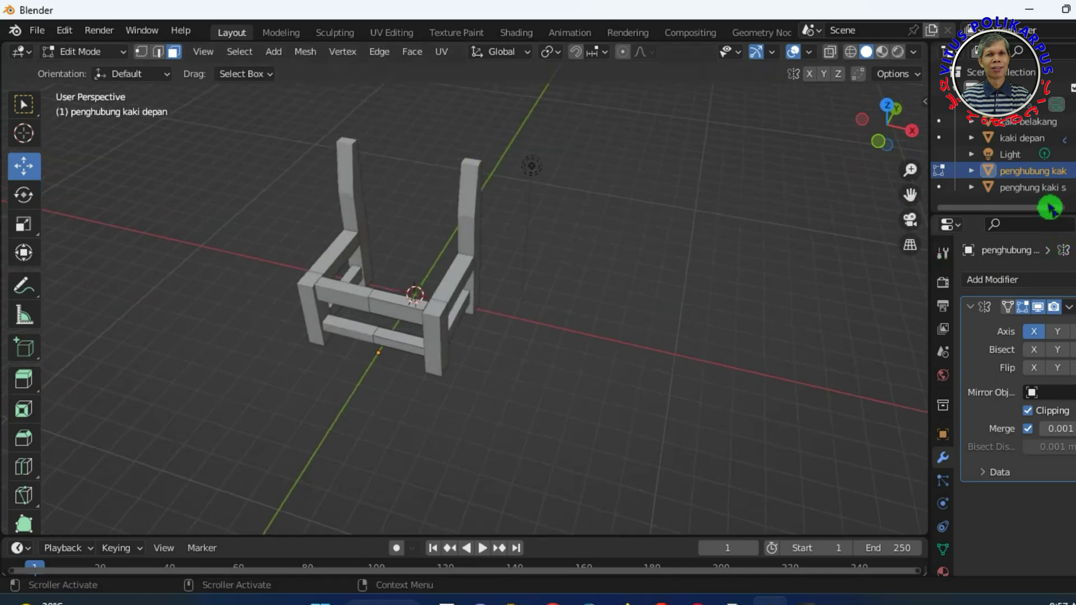
# Select the 'penghung kaki samping' side connector and re-enter Edit Mode on its mesh
pyautogui.click(1041, 188)
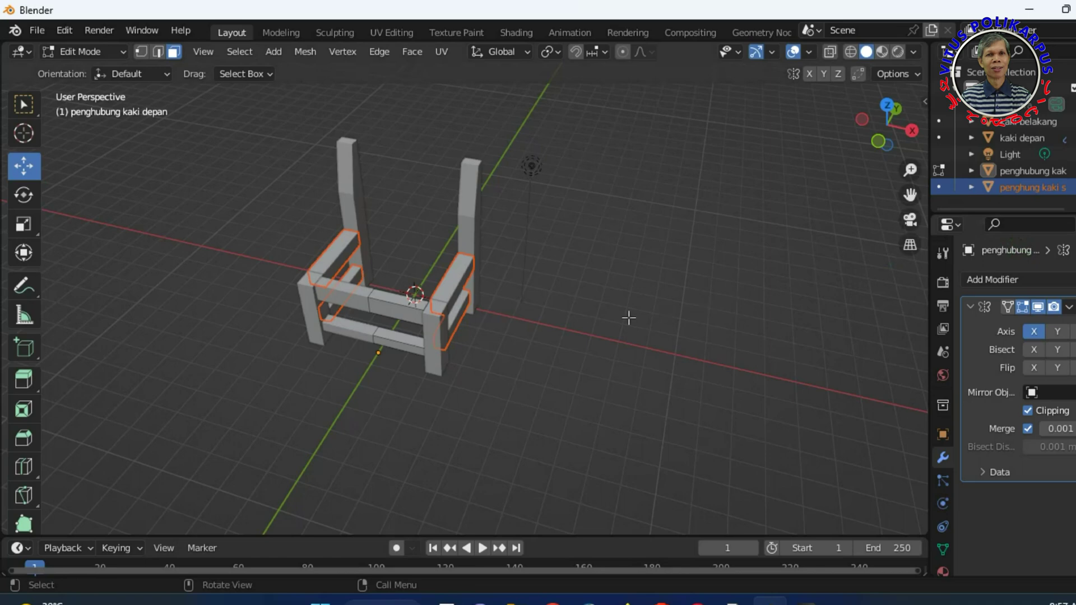
pyautogui.click(120, 52)
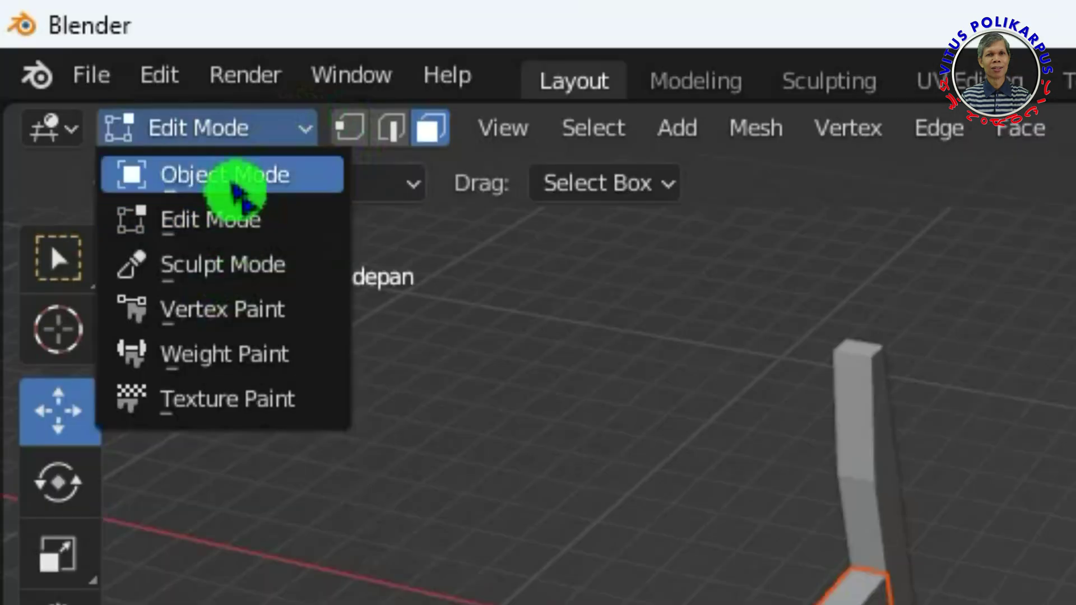
pyautogui.click(91, 70)
pyautogui.click(307, 157)
pyautogui.click(277, 213)
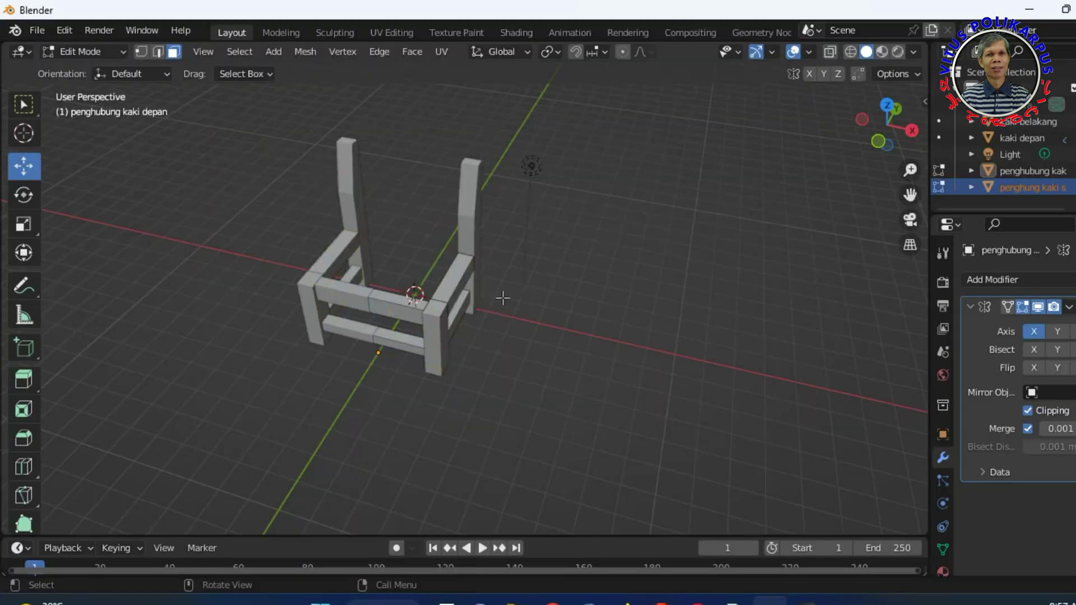
# Duplicate the side rail's top face and separate the copy into its own object
pyautogui.click(453, 276)
pyautogui.hotkey('shift', 'd')
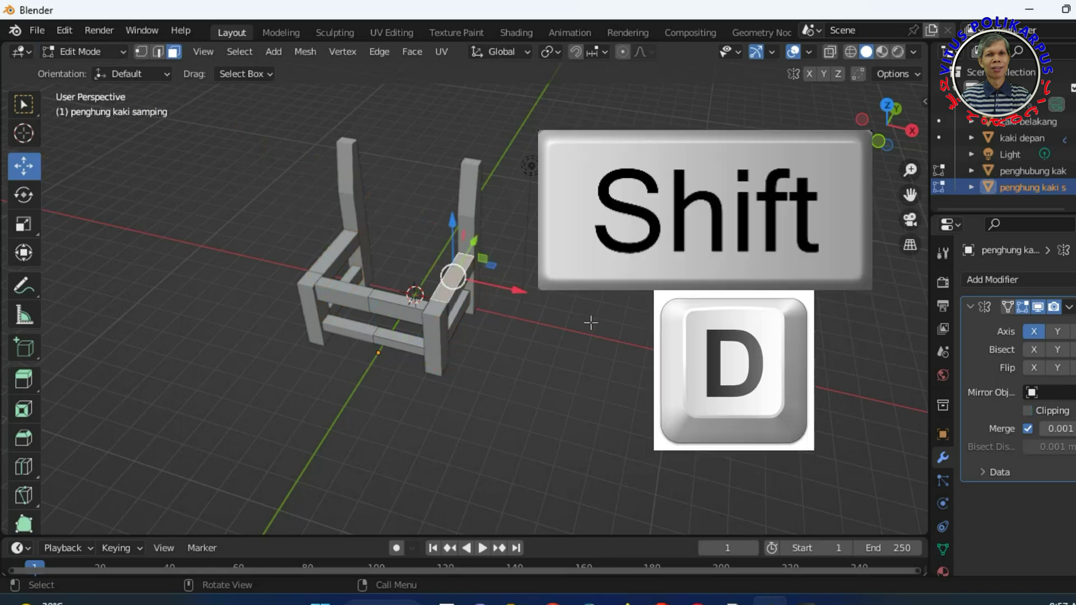
pyautogui.press('Return')
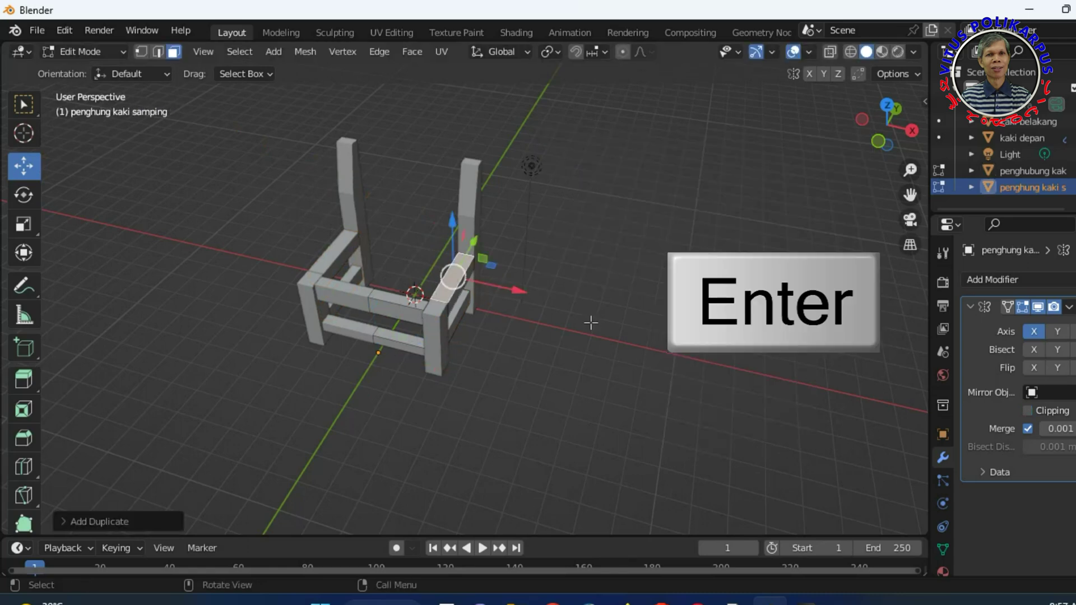
pyautogui.press('p')
pyautogui.click(563, 322)
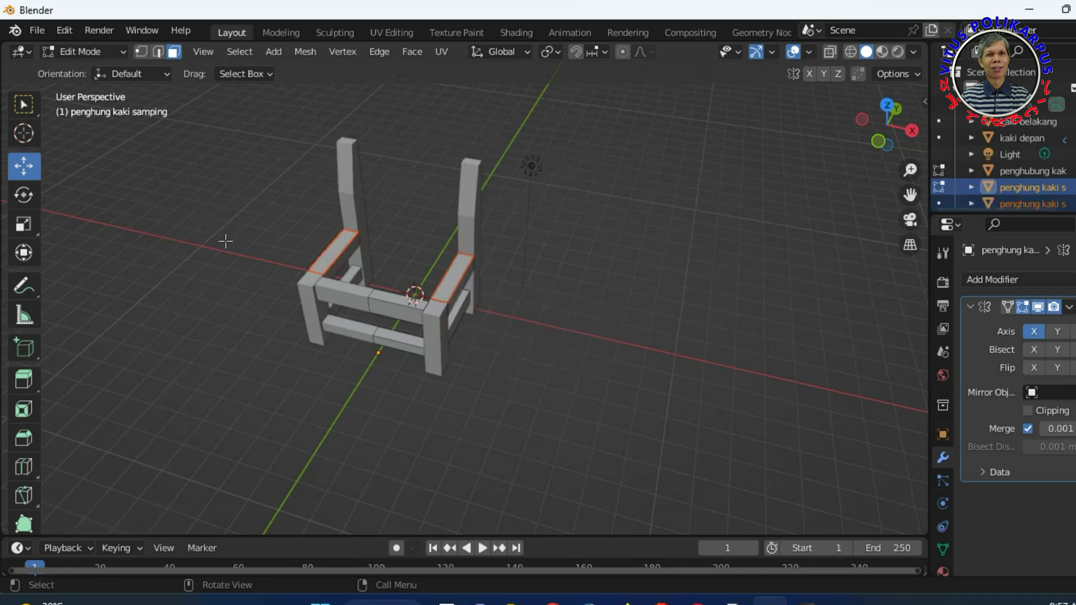
# Rename the separated object to 'permukaan' and return to Edit Mode
pyautogui.click(84, 51)
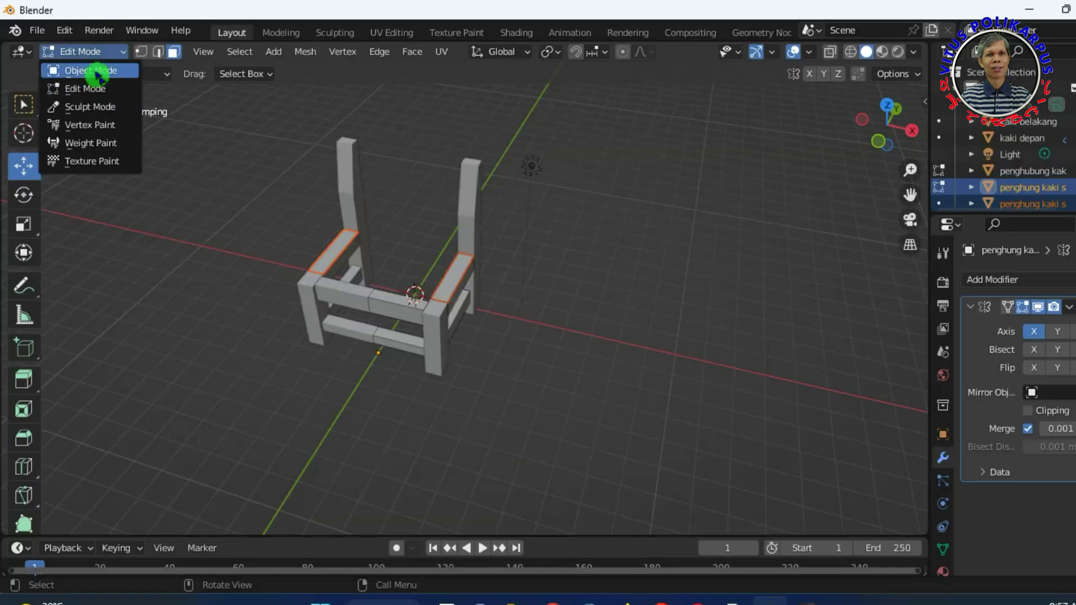
pyautogui.click(92, 71)
pyautogui.doubleClick(1036, 206)
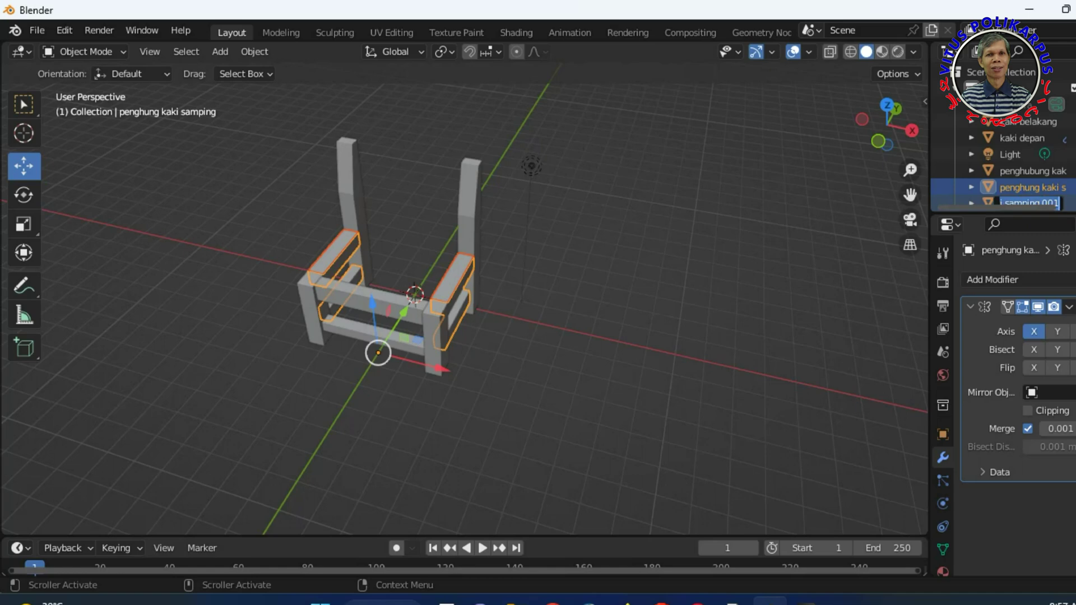
pyautogui.click(1037, 207)
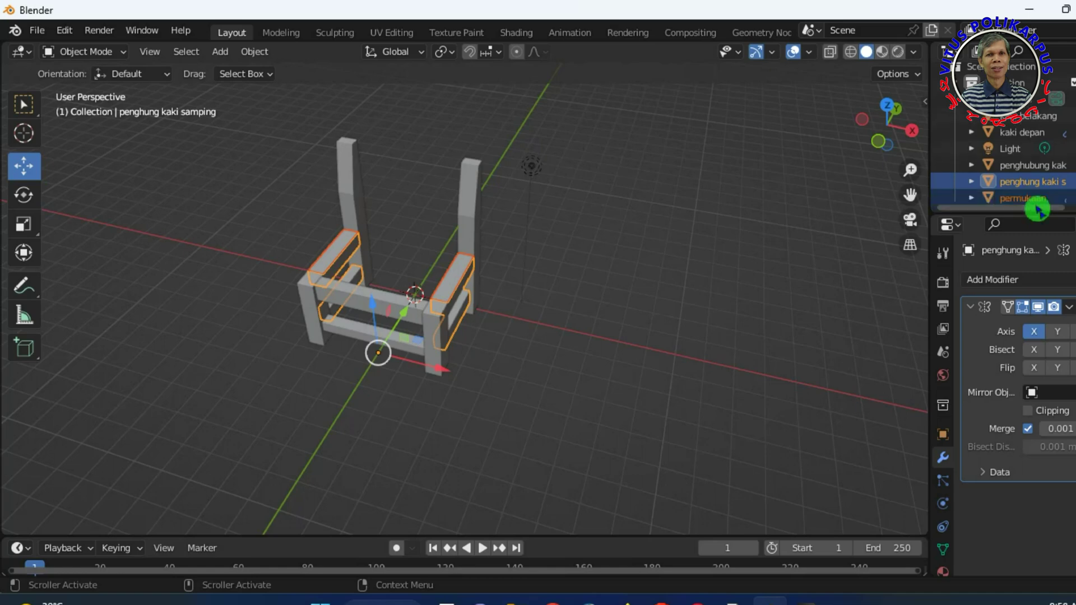
pyautogui.click(112, 49)
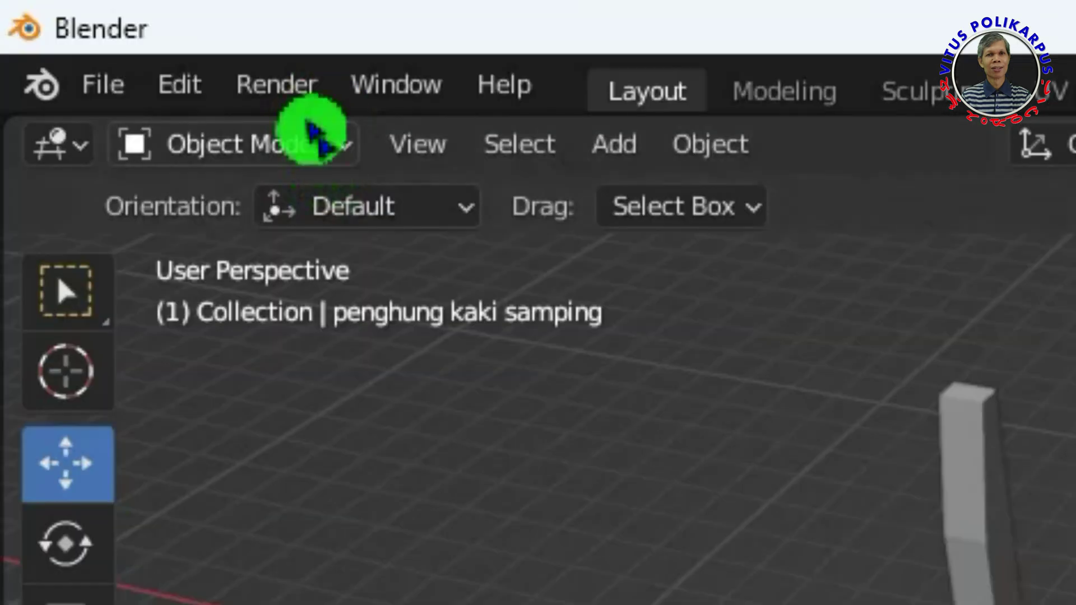
pyautogui.click(184, 213)
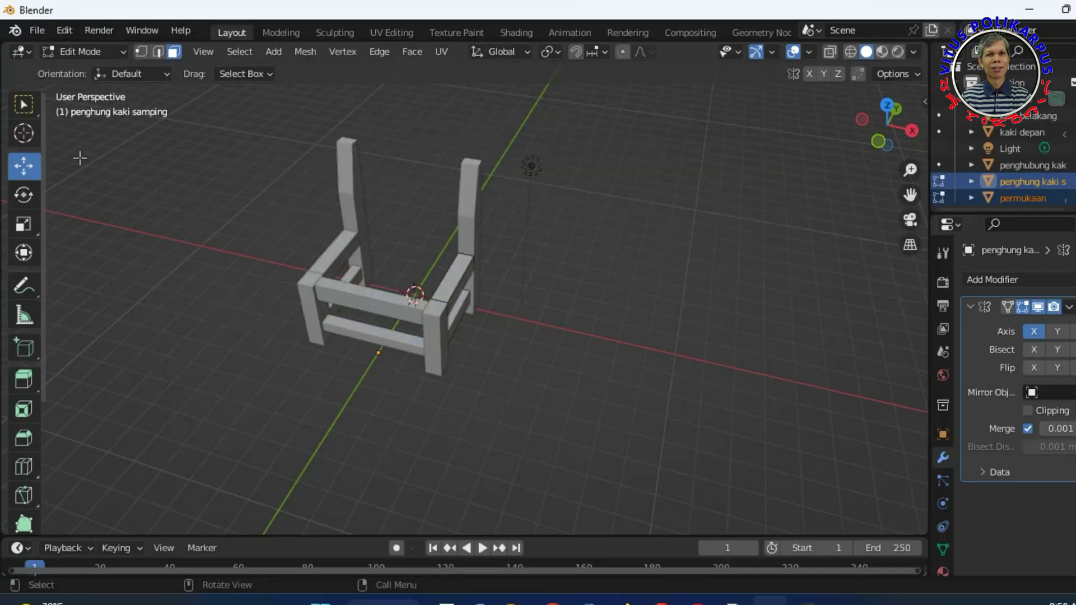
# Scale the permukaan seat face along Y, then nudge it along Y and up about 0.07 m
pyautogui.click(455, 280)
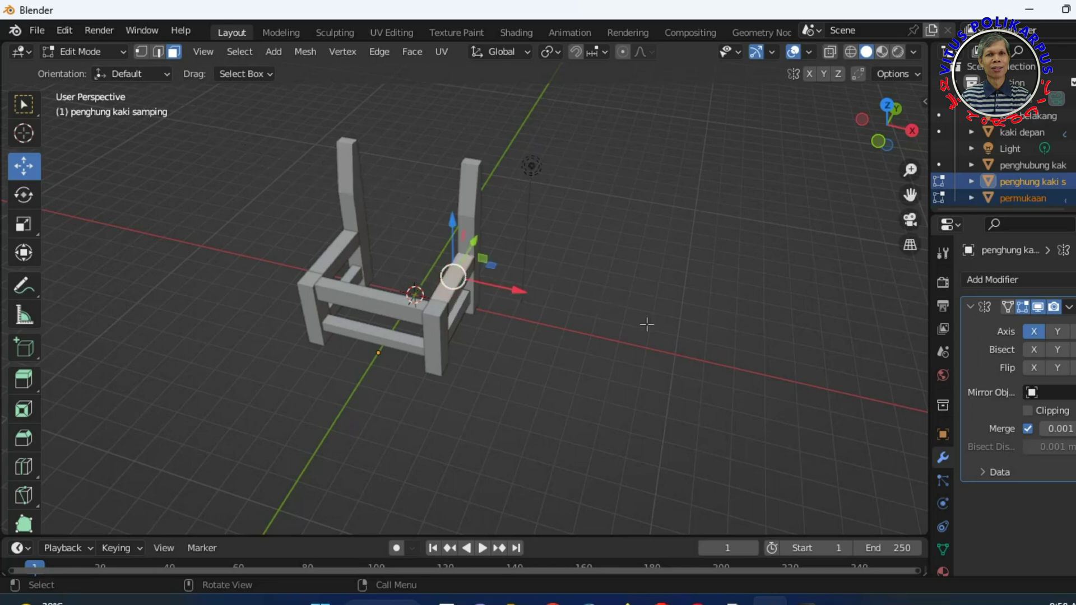
pyautogui.press('KP_3')
pyautogui.moveTo(643, 324)
pyautogui.mouseDown(button='middle')
pyautogui.moveTo(603, 353)
pyautogui.moveTo(598, 386)
pyautogui.mouseUp(button='middle')
pyautogui.click(474, 277)
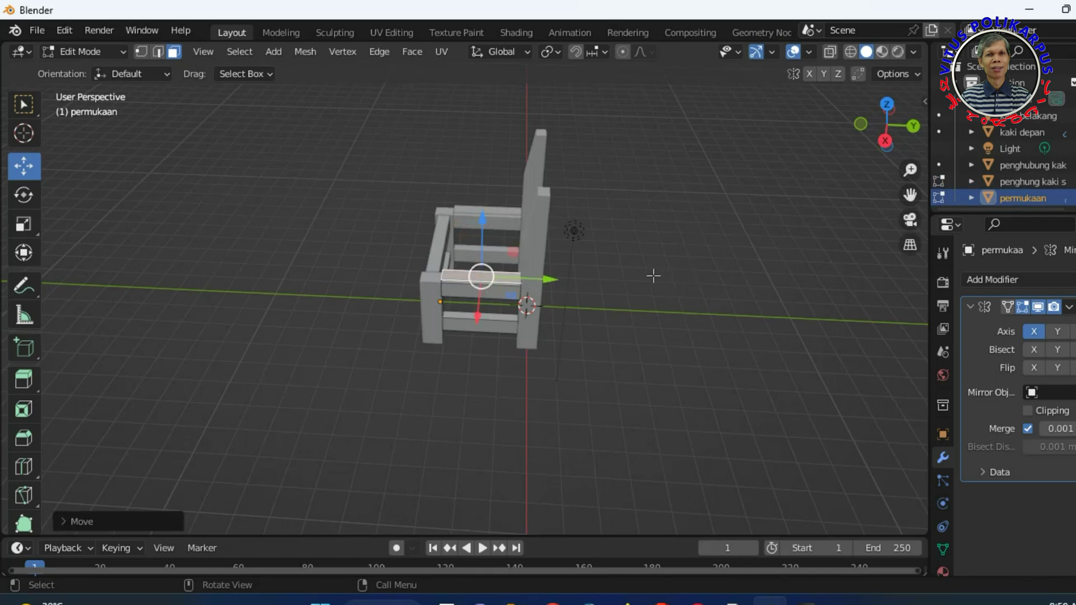
pyautogui.press('s')
pyautogui.press('y')
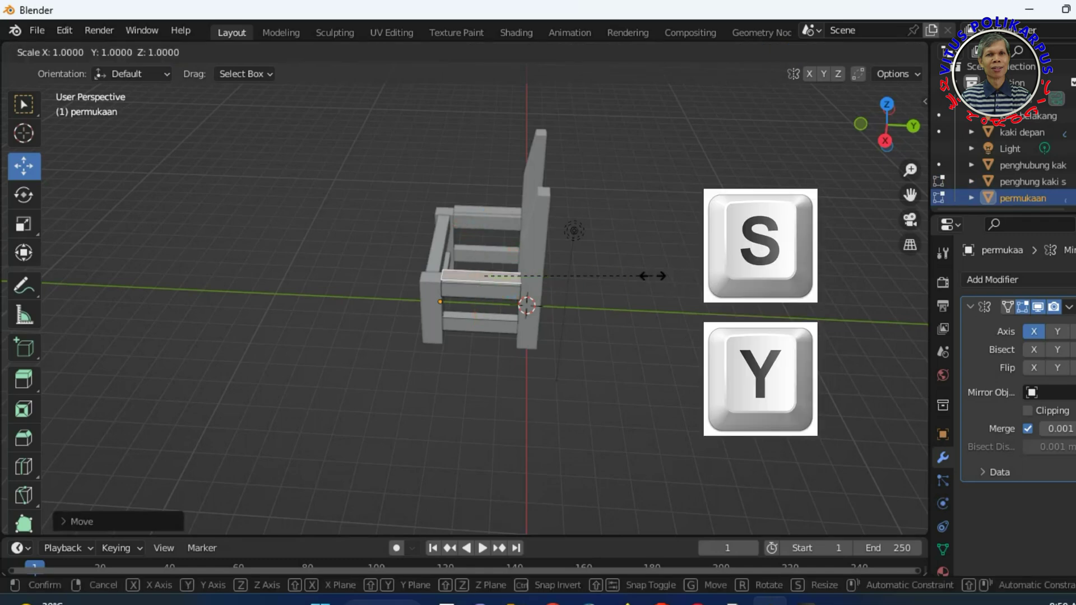
pyautogui.click(693, 266)
pyautogui.moveTo(544, 279); pyautogui.dragTo(533, 283)
pyautogui.scroll(3, 645, 319)
pyautogui.scroll(2, 596, 312)
pyautogui.scroll(1, 729, 328)
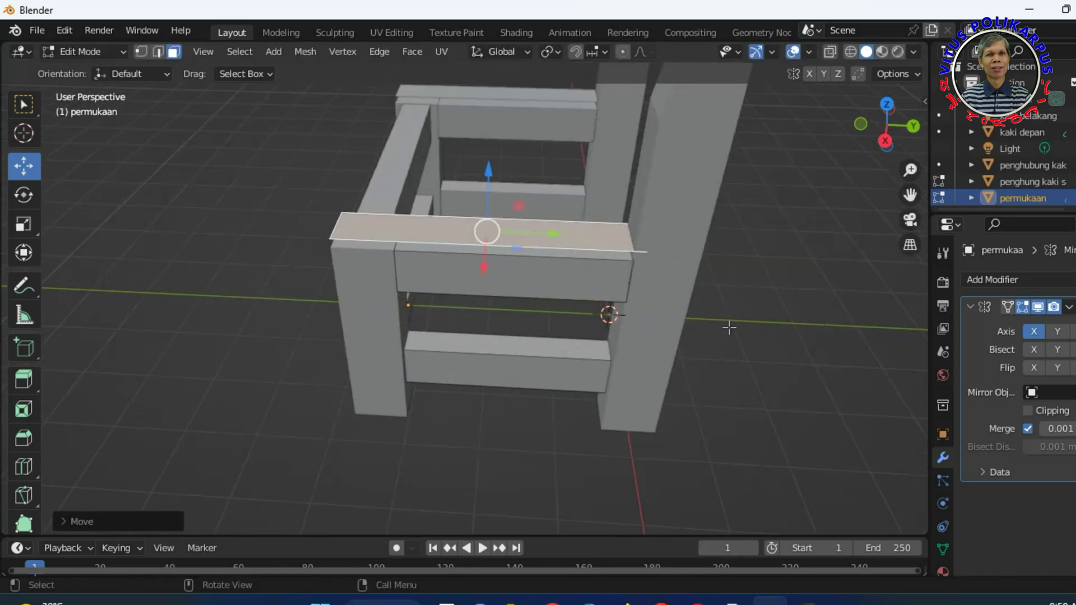
pyautogui.moveTo(729, 328)
pyautogui.mouseDown(button='middle')
pyautogui.moveTo(804, 288)
pyautogui.moveTo(362, 170)
pyautogui.mouseUp(button='middle')
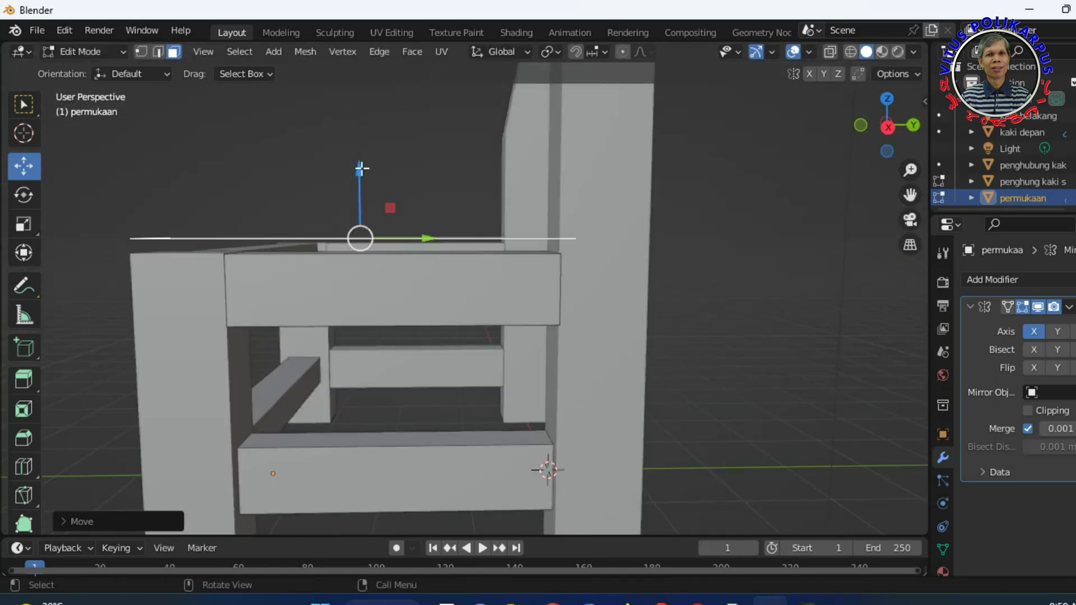
pyautogui.moveTo(362, 168); pyautogui.dragTo(361, 164)
# Rescale the seat slab along Y from the side view and shift it slightly onto the rails
pyautogui.moveTo(361, 163); pyautogui.dragTo(911, 197, button='middle')
pyautogui.press('KP_3')
pyautogui.moveTo(709, 258); pyautogui.dragTo(473, 308, button='middle')
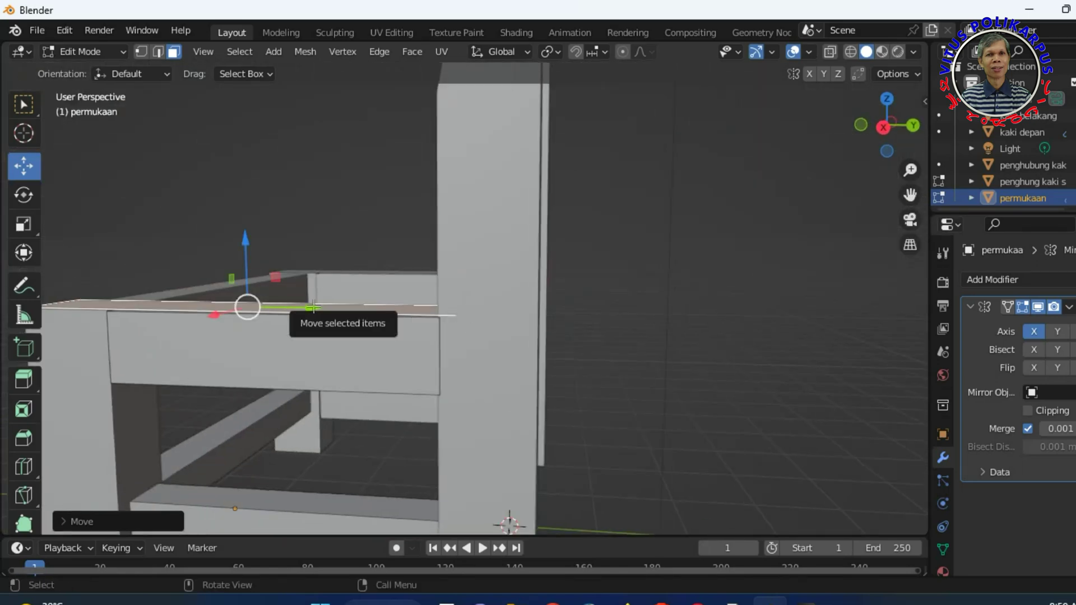
pyautogui.keyDown('shift'); pyautogui.moveTo(313, 307); pyautogui.dragTo(339, 301, button='middle'); pyautogui.keyUp('shift')
pyautogui.press('s')
pyautogui.press('y')
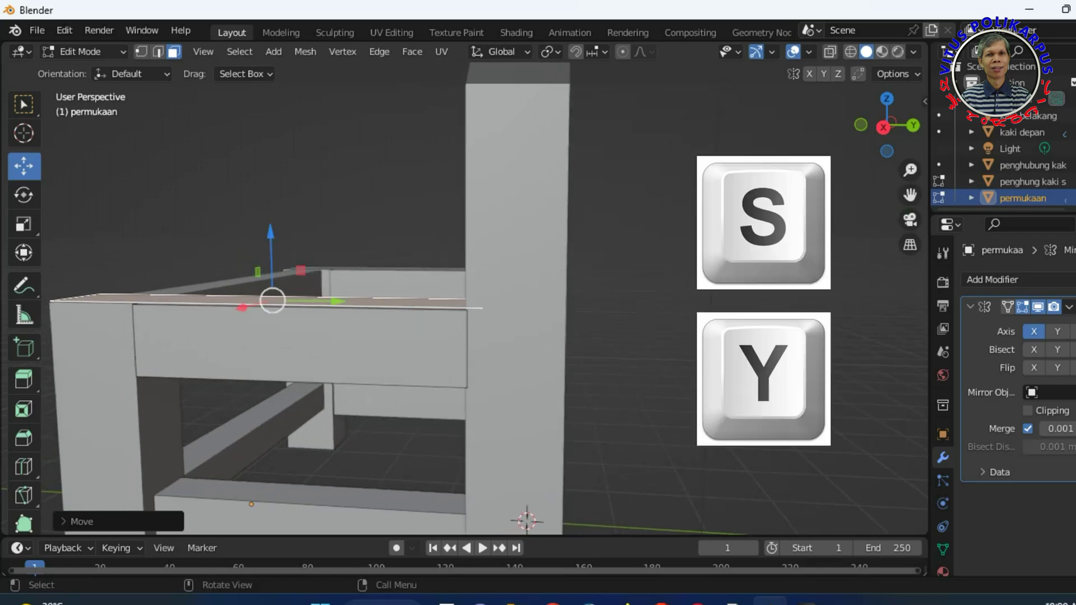
pyautogui.press('s')
pyautogui.click(457, 390)
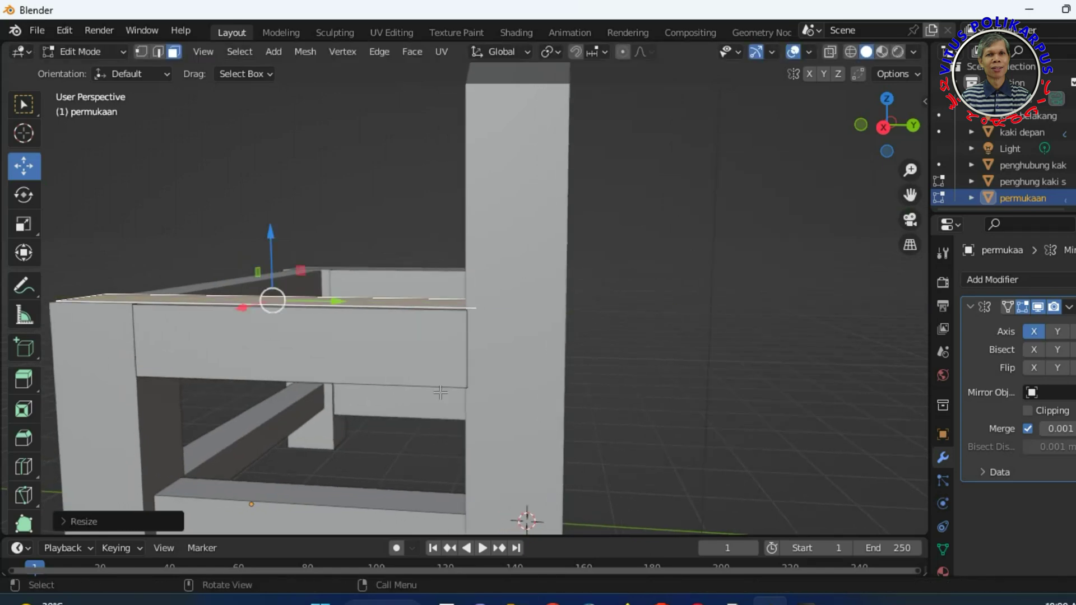
pyautogui.moveTo(910, 195); pyautogui.dragTo(525, 325)
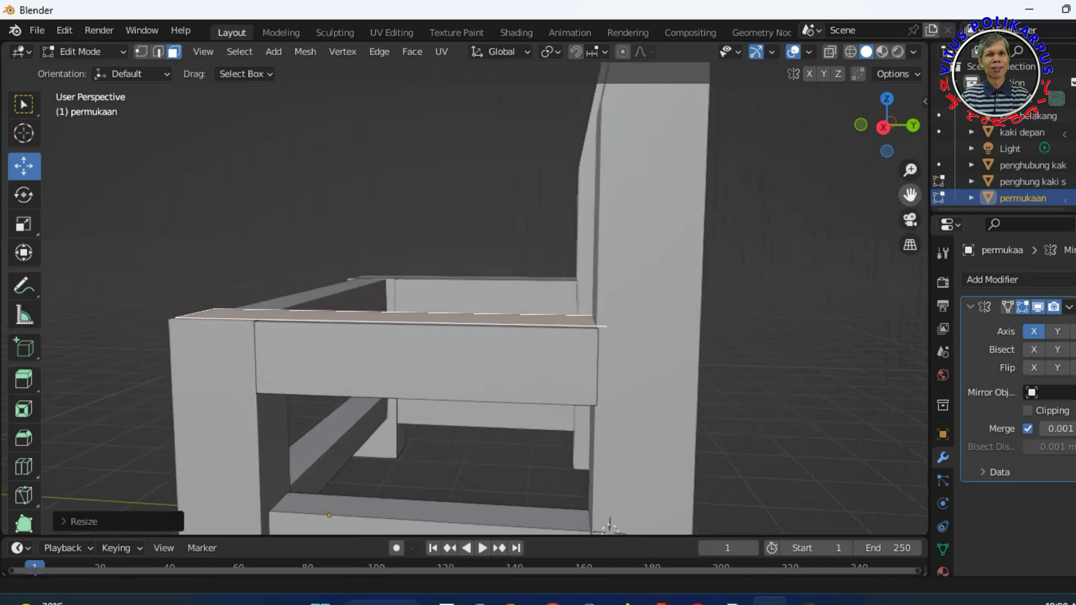
pyautogui.moveTo(396, 270); pyautogui.dragTo(396, 255)
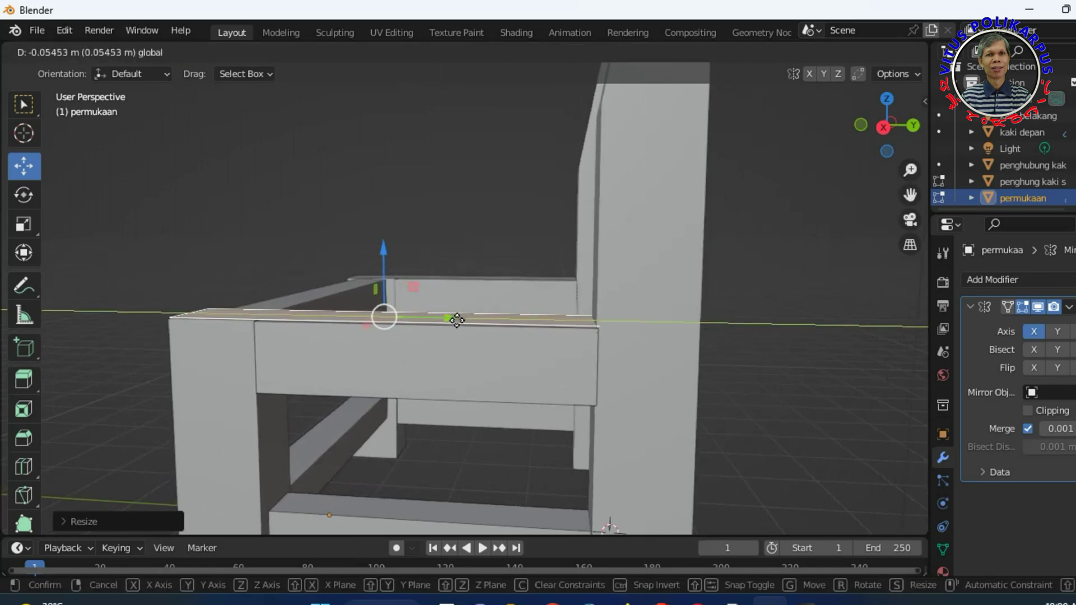
pyautogui.moveTo(910, 195); pyautogui.dragTo(462, 324)
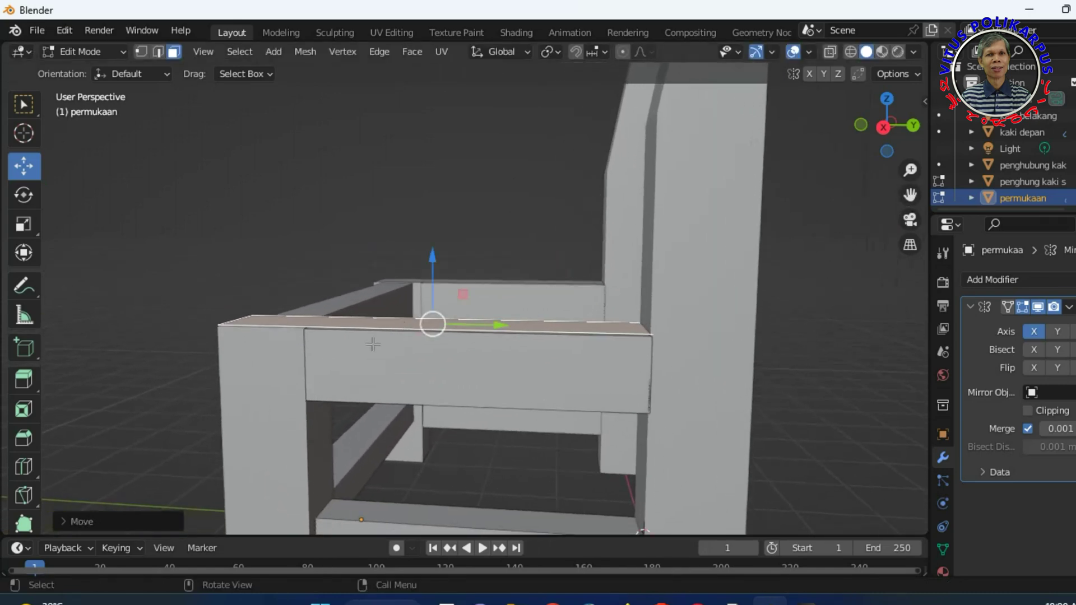
pyautogui.moveTo(372, 344); pyautogui.dragTo(202, 309, button='middle')
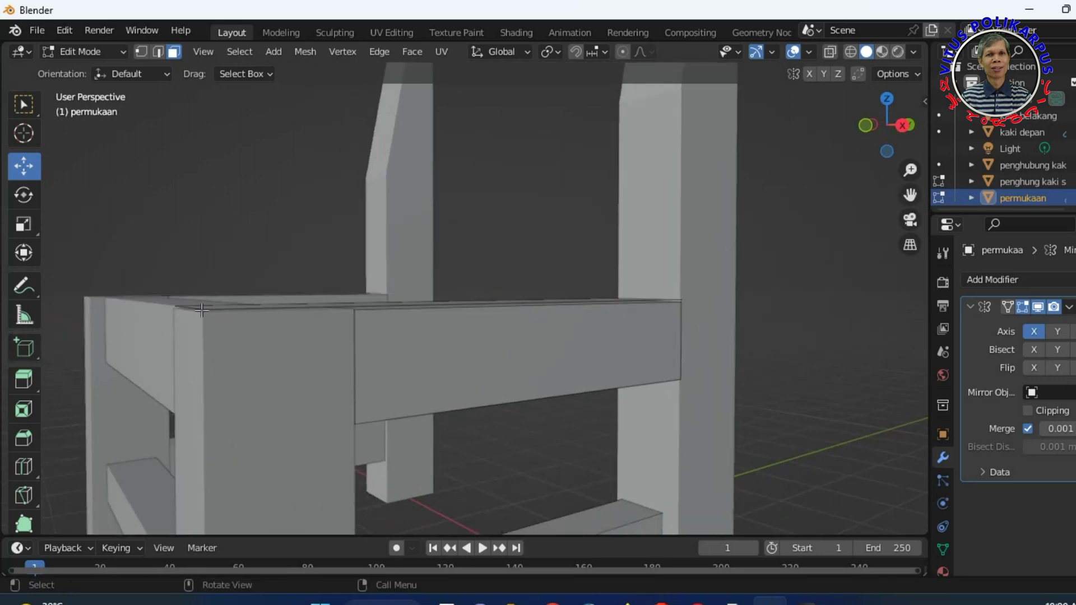
# Select the seat's corner vertex in Vertex select mode and inspect it up close
pyautogui.click(141, 52)
pyautogui.click(205, 308)
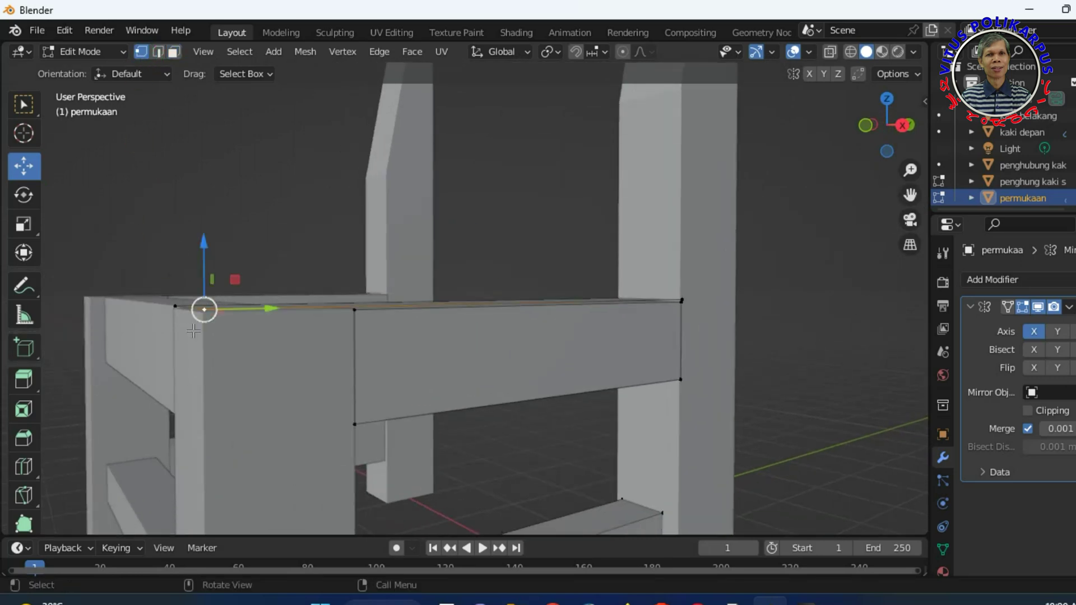
pyautogui.press('KP_Decimal')
pyautogui.moveTo(212, 323); pyautogui.dragTo(638, 306, button='middle')
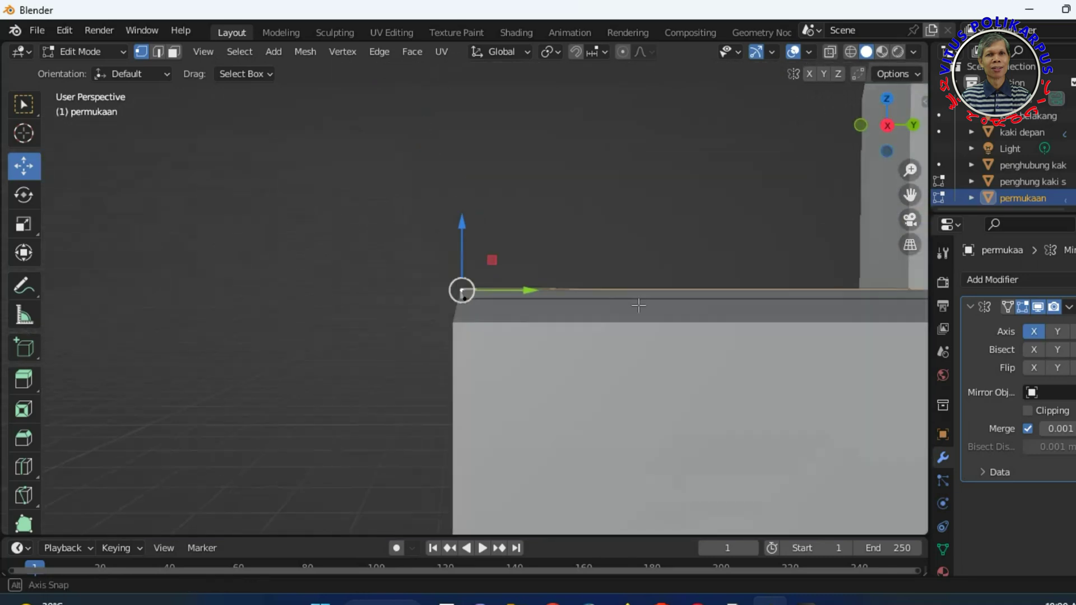
pyautogui.moveTo(638, 305); pyautogui.dragTo(441, 252, button='middle')
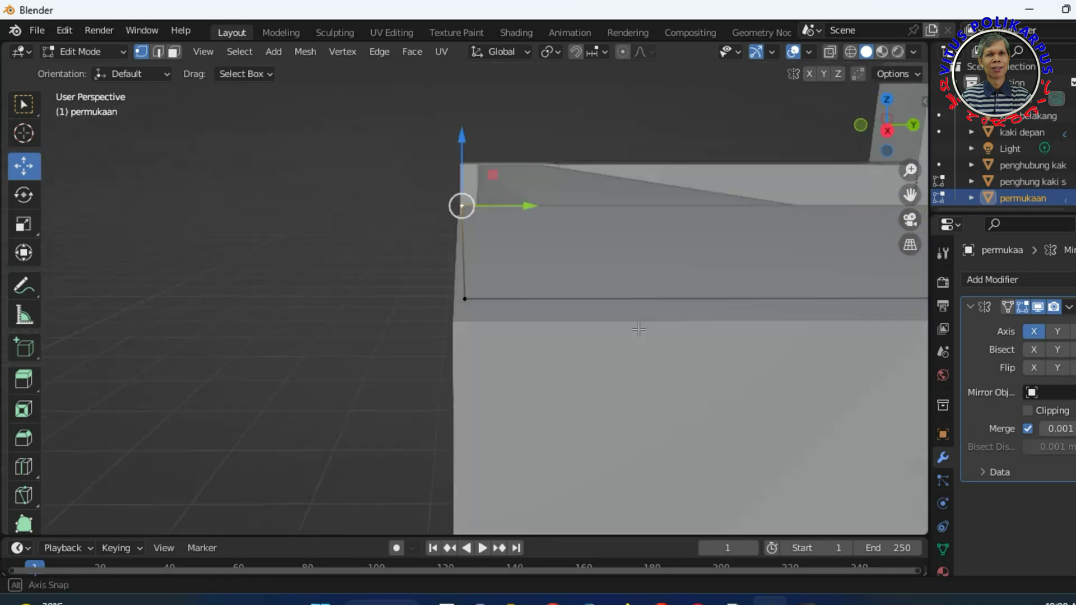
pyautogui.click(441, 252)
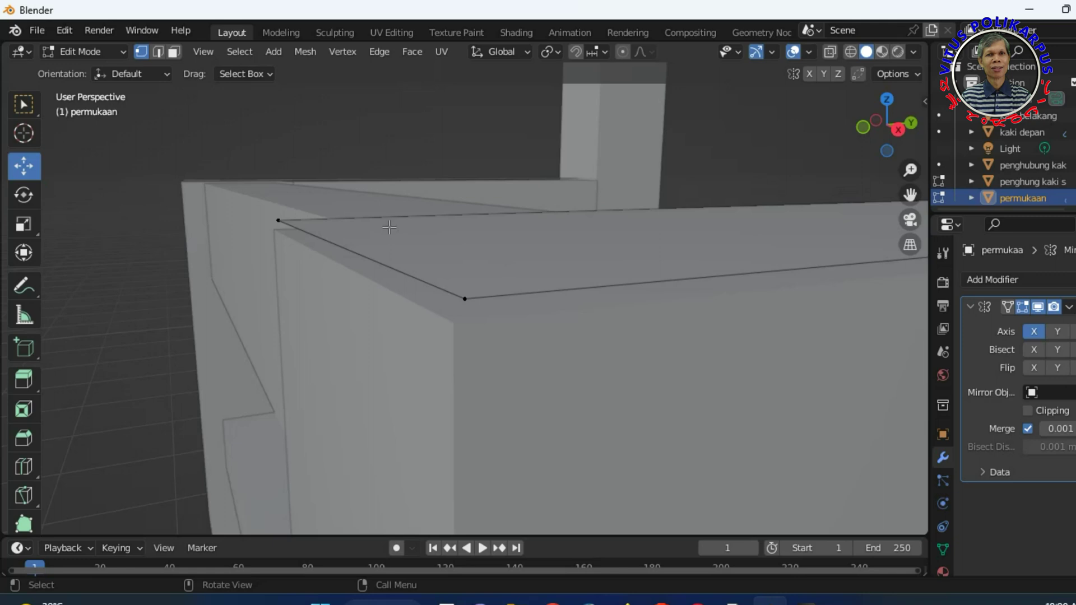
# Select the seat slab's top face and nudge it slightly to line up with the frame
pyautogui.click(174, 51)
pyautogui.click(434, 230)
pyautogui.moveTo(475, 234); pyautogui.dragTo(637, 354, button='middle')
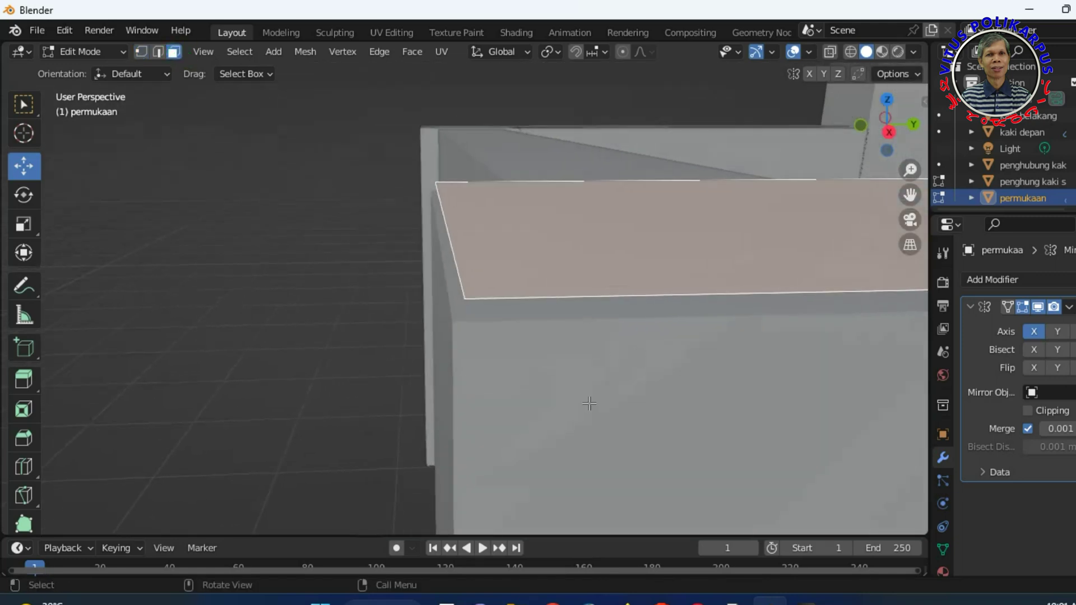
pyautogui.scroll(-2, 687, 397)
pyautogui.scroll(-3, 728, 336)
pyautogui.scroll(-2, 781, 270)
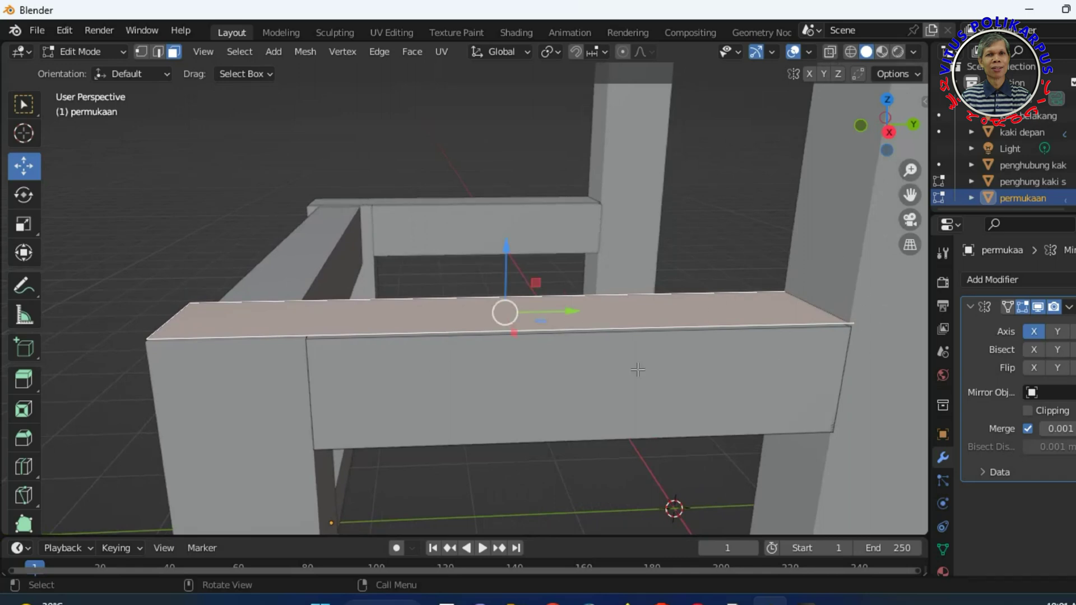
pyautogui.moveTo(146, 343)
pyautogui.mouseDown(button='middle')
pyautogui.moveTo(385, 356)
pyautogui.moveTo(308, 469)
pyautogui.moveTo(392, 257)
pyautogui.mouseUp(button='middle')
pyautogui.click(538, 127)
pyautogui.moveTo(537, 126); pyautogui.dragTo(534, 125)
pyautogui.moveTo(534, 125); pyautogui.dragTo(623, 264, button='middle')
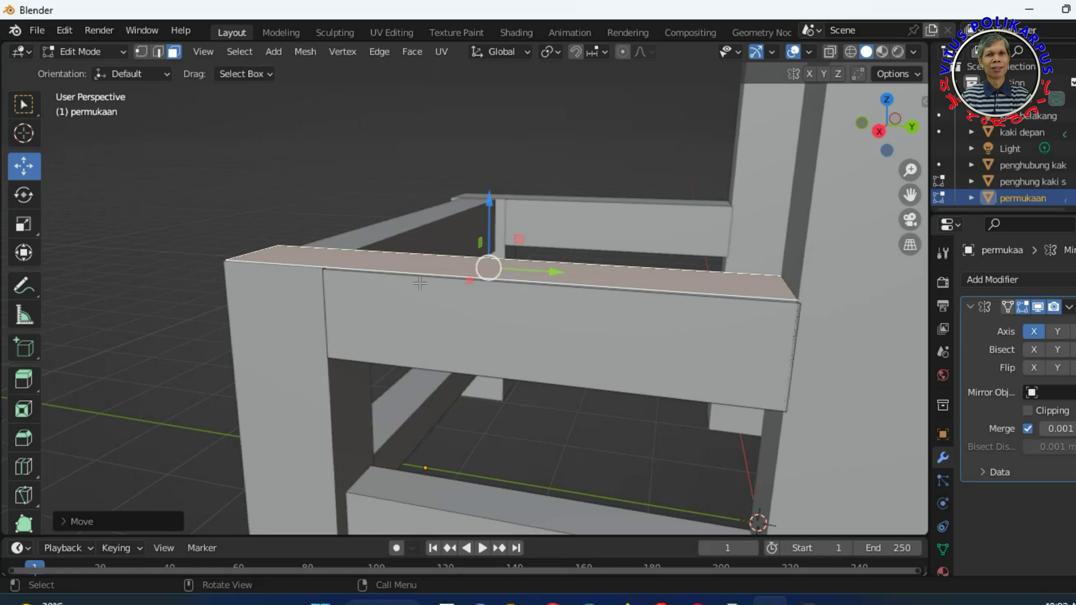
# Extrude the seat's top face straight up along Z
pyautogui.press('e')
pyautogui.press('z')
pyautogui.press('e')
pyautogui.press('z')
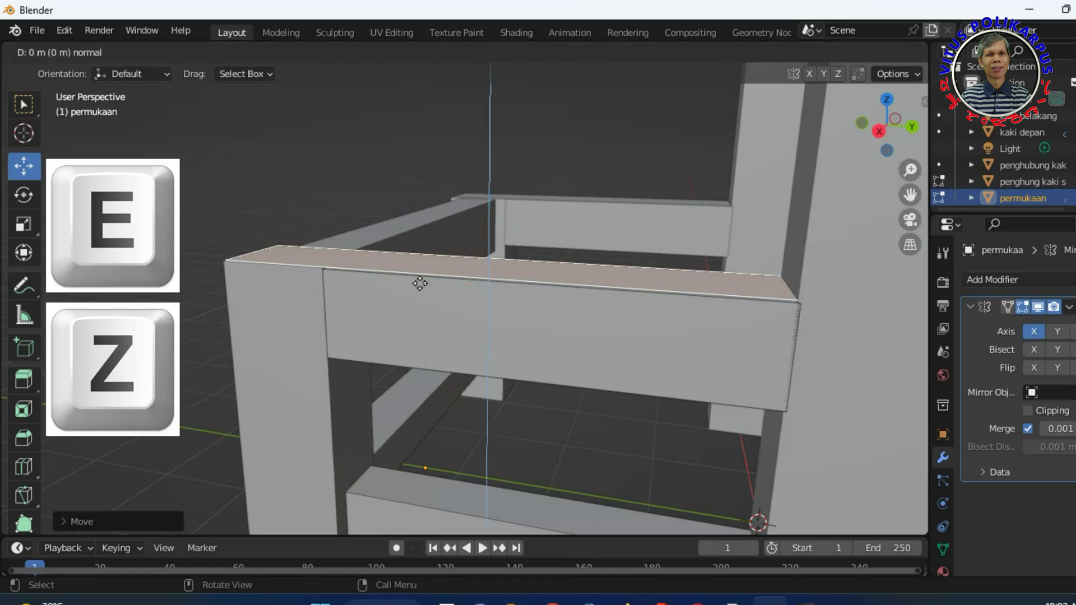
pyautogui.click(420, 263)
pyautogui.moveTo(414, 384)
pyautogui.mouseDown(button='middle')
pyautogui.moveTo(574, 324)
pyautogui.moveTo(461, 316)
pyautogui.mouseUp(button='middle')
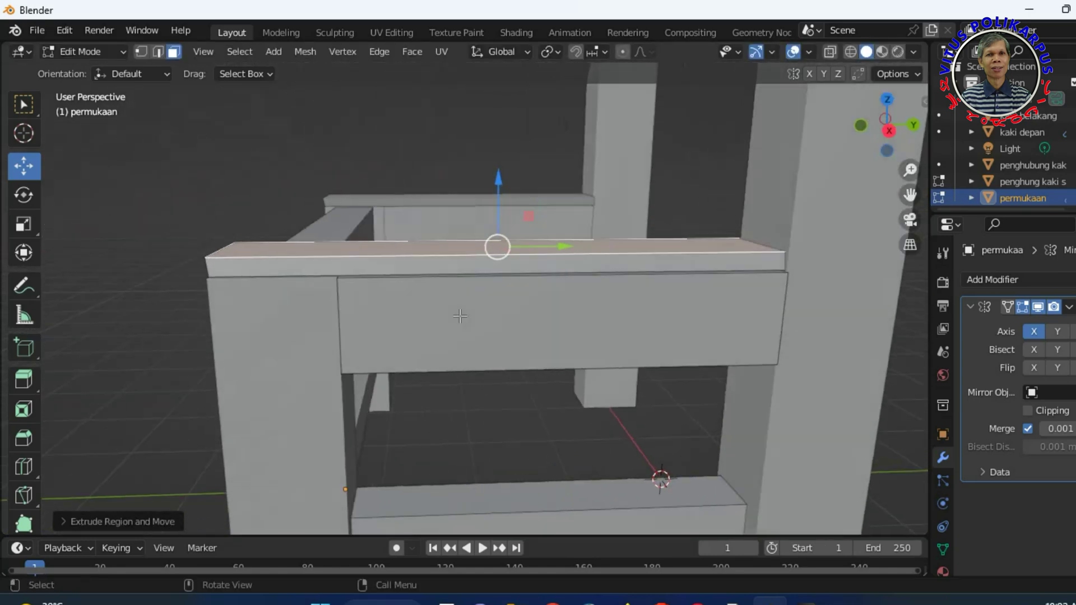
pyautogui.scroll(2, 461, 316)
# Undo that extrusion and re-extrude the top face upward to the final seat thickness
pyautogui.hotkey('ctrl', 'z')
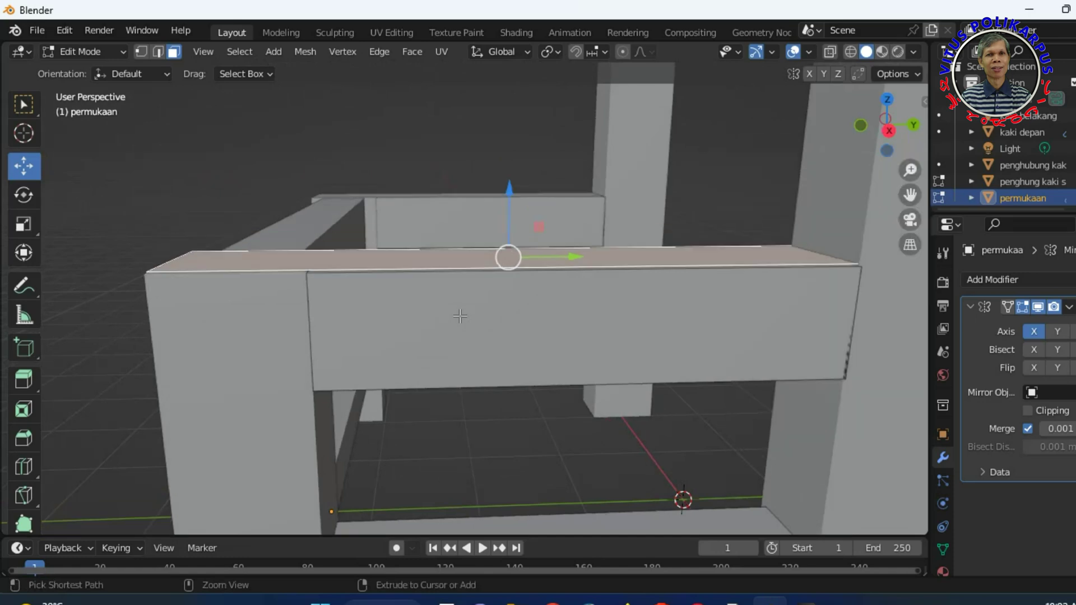
pyautogui.press('e')
pyautogui.press('z')
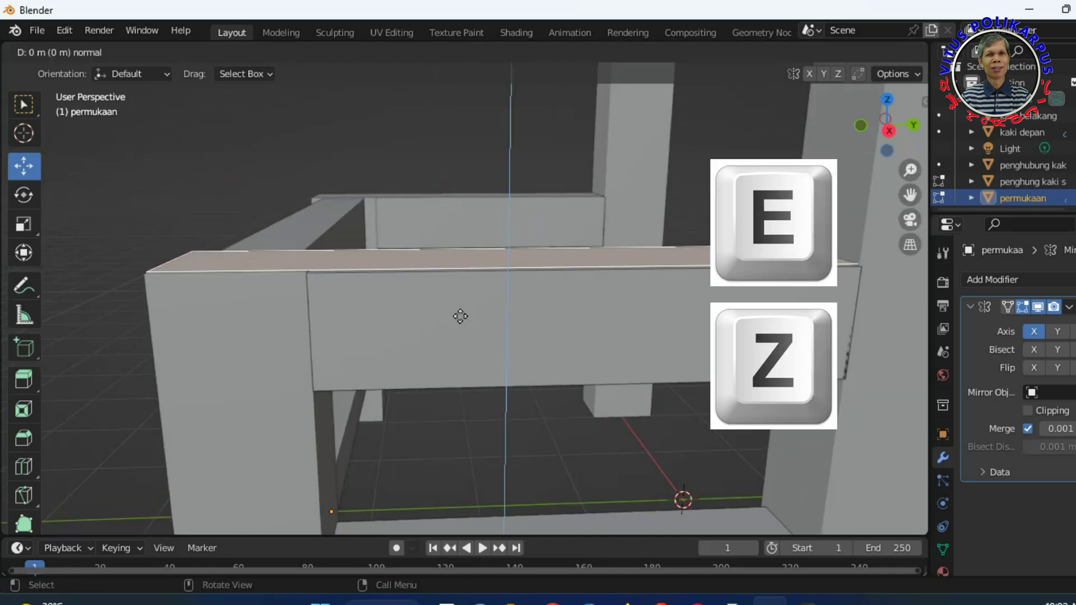
pyautogui.click(459, 233)
pyautogui.moveTo(458, 233)
pyautogui.mouseDown(button='middle')
pyautogui.moveTo(390, 352)
pyautogui.moveTo(660, 345)
pyautogui.moveTo(444, 355)
pyautogui.moveTo(378, 343)
pyautogui.moveTo(464, 312)
pyautogui.mouseUp(button='middle')
# From the right side view, slide the seat slab slightly along Y
pyautogui.press('3')
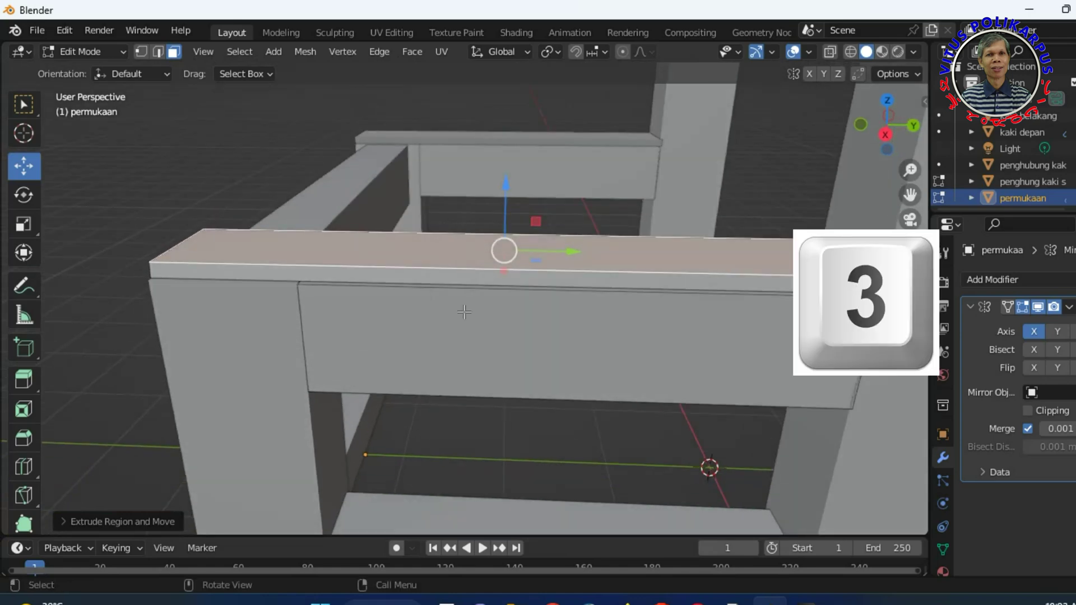
pyautogui.moveTo(300, 254); pyautogui.dragTo(387, 259, button='middle')
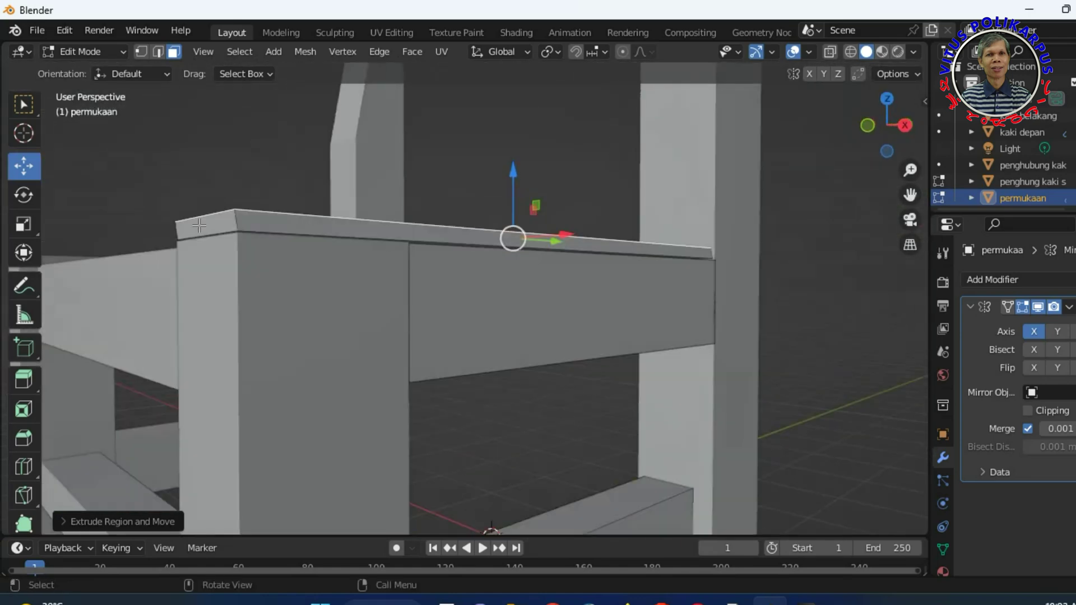
pyautogui.press('3')
pyautogui.scroll(1, 247, 265)
pyautogui.scroll(1, 247, 265)
pyautogui.scroll(1, 246, 265)
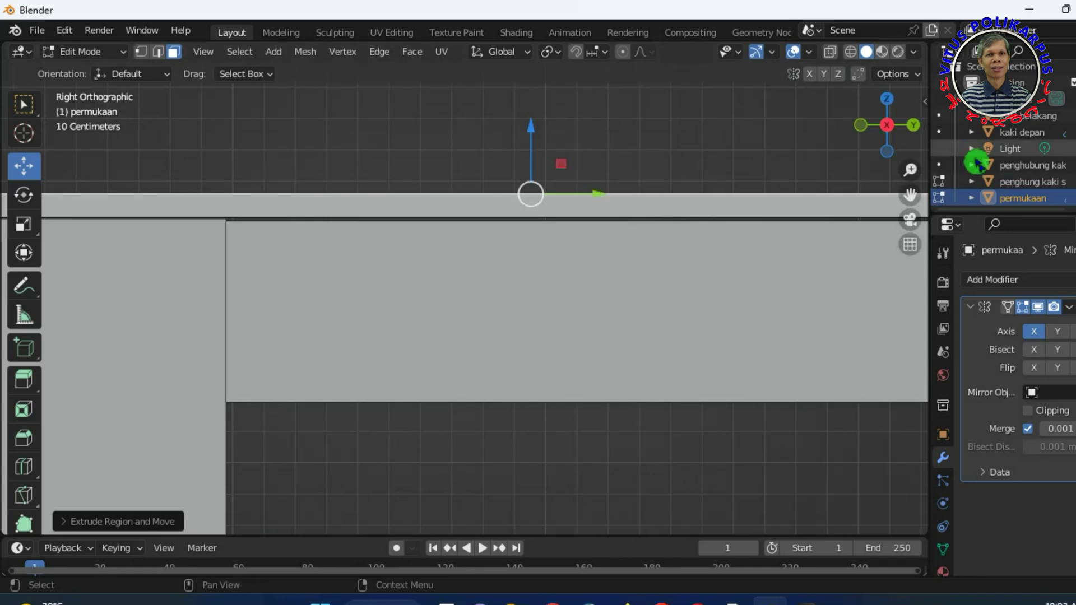
pyautogui.moveTo(910, 196); pyautogui.dragTo(231, 212)
pyautogui.moveTo(805, 212); pyautogui.dragTo(805, 212)
pyautogui.moveTo(806, 212)
pyautogui.mouseDown(button='middle')
pyautogui.moveTo(520, 303)
pyautogui.moveTo(572, 300)
pyautogui.mouseUp(button='middle')
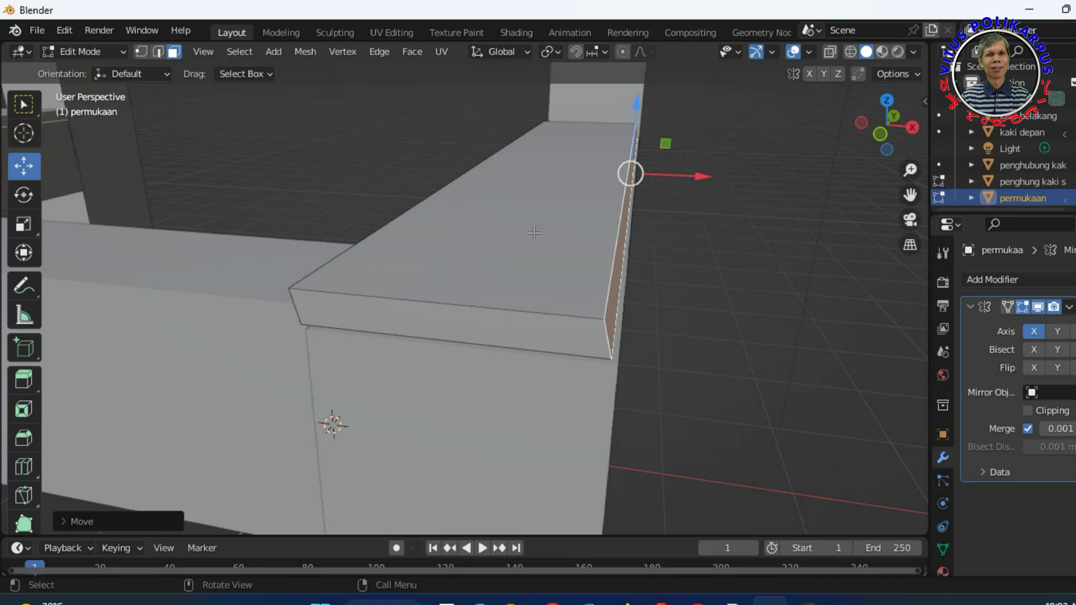
# Select the seat top's side, front and left edges and shift them slightly along X
pyautogui.press('2')
pyautogui.keyDown('alt'); pyautogui.click(617, 247); pyautogui.keyUp('alt')
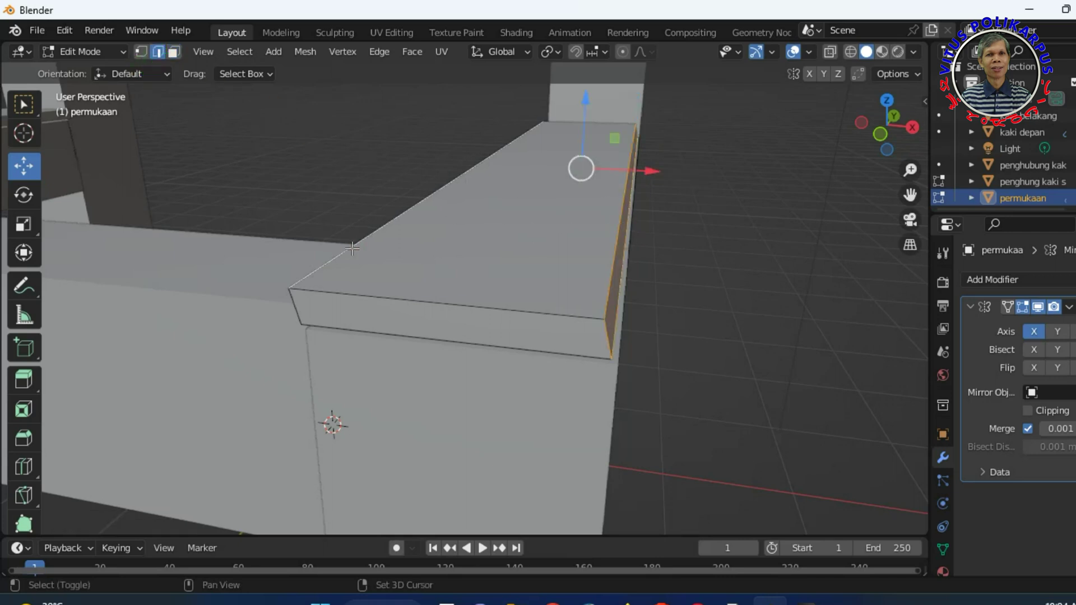
pyautogui.keyDown('alt'); pyautogui.click(370, 300); pyautogui.keyUp('alt')
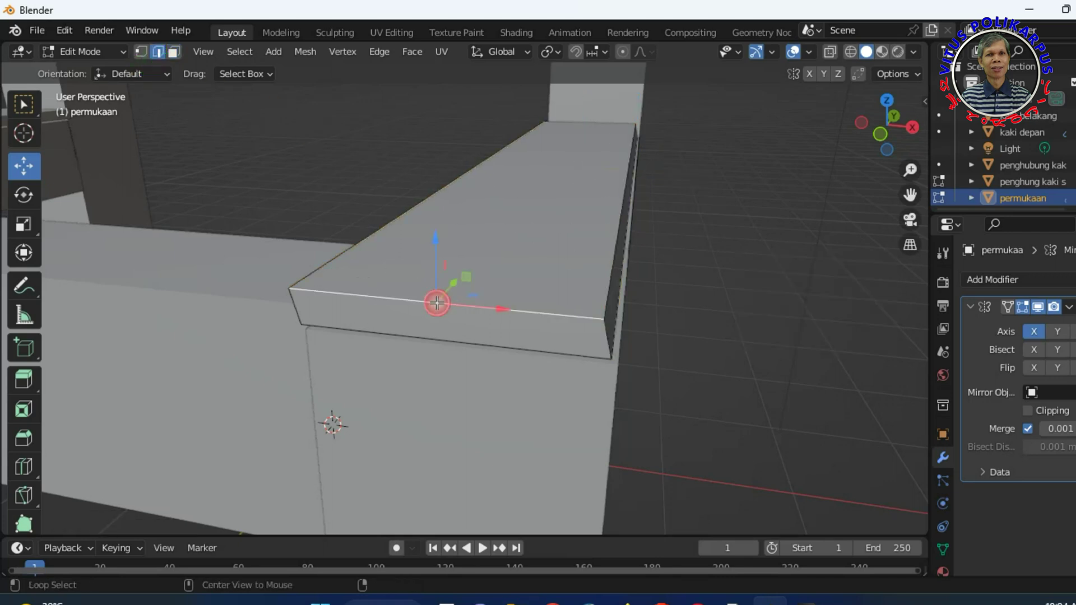
pyautogui.keyDown('alt'); pyautogui.click(369, 262); pyautogui.keyUp('alt')
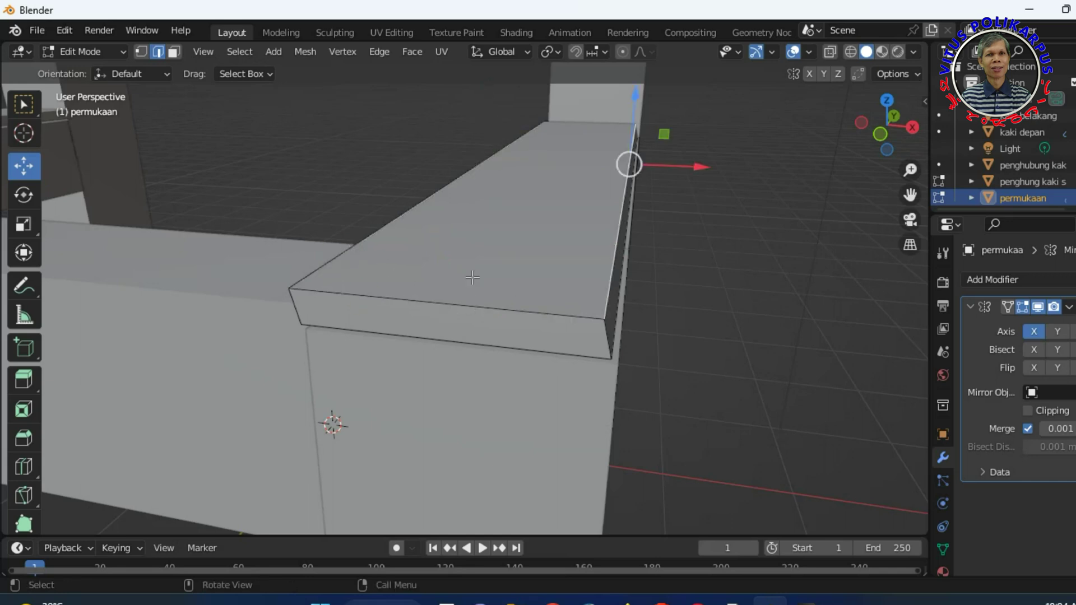
pyautogui.keyDown('shift'); pyautogui.click(381, 227); pyautogui.keyUp('shift')
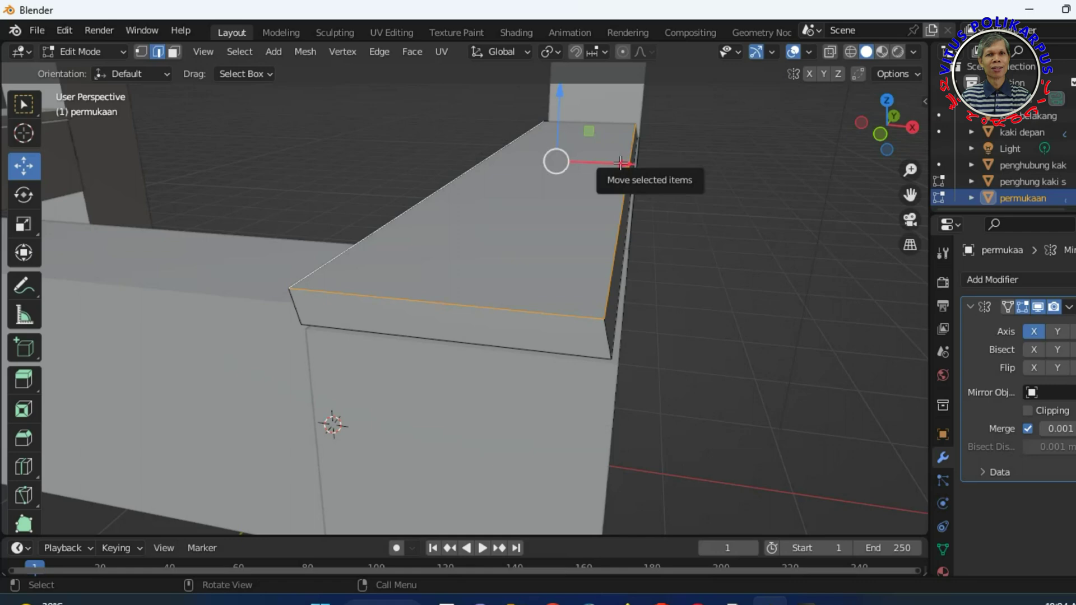
pyautogui.moveTo(621, 163); pyautogui.dragTo(627, 164)
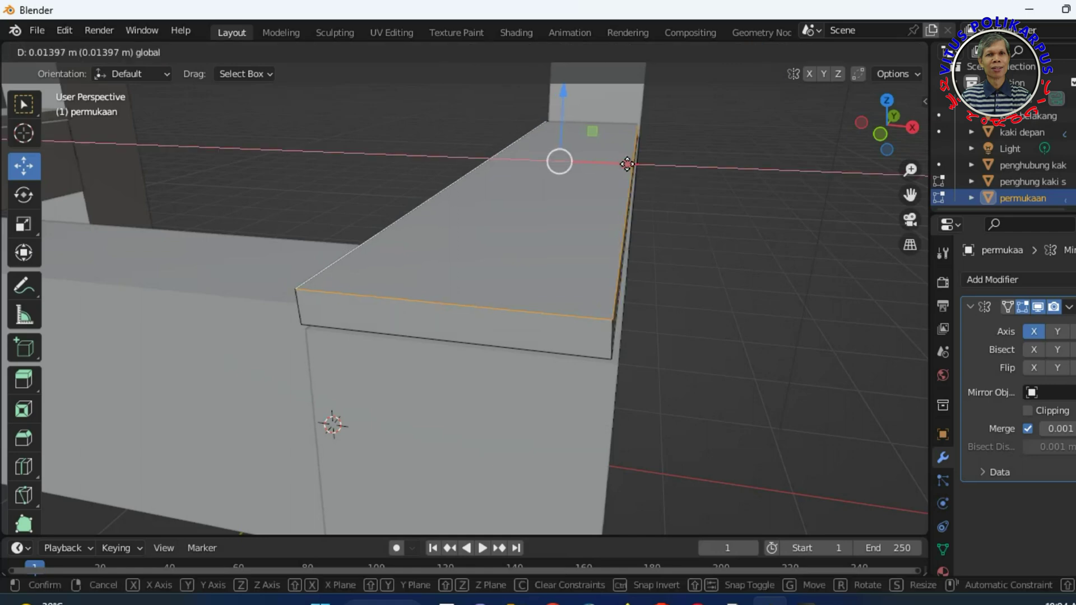
pyautogui.moveTo(627, 164); pyautogui.dragTo(629, 163)
pyautogui.press('KP_1')
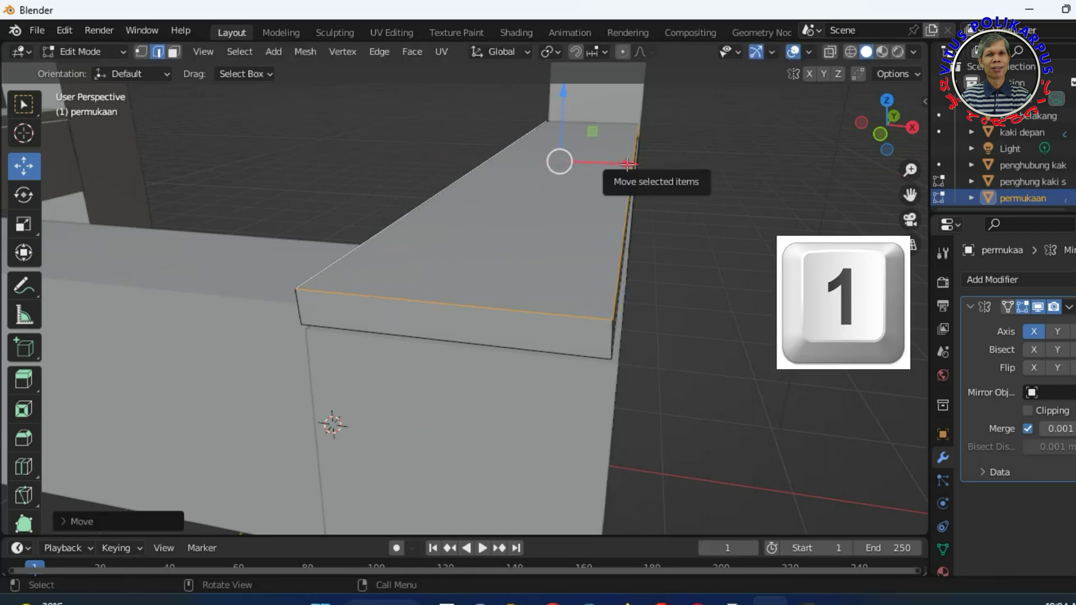
pyautogui.click(706, 237)
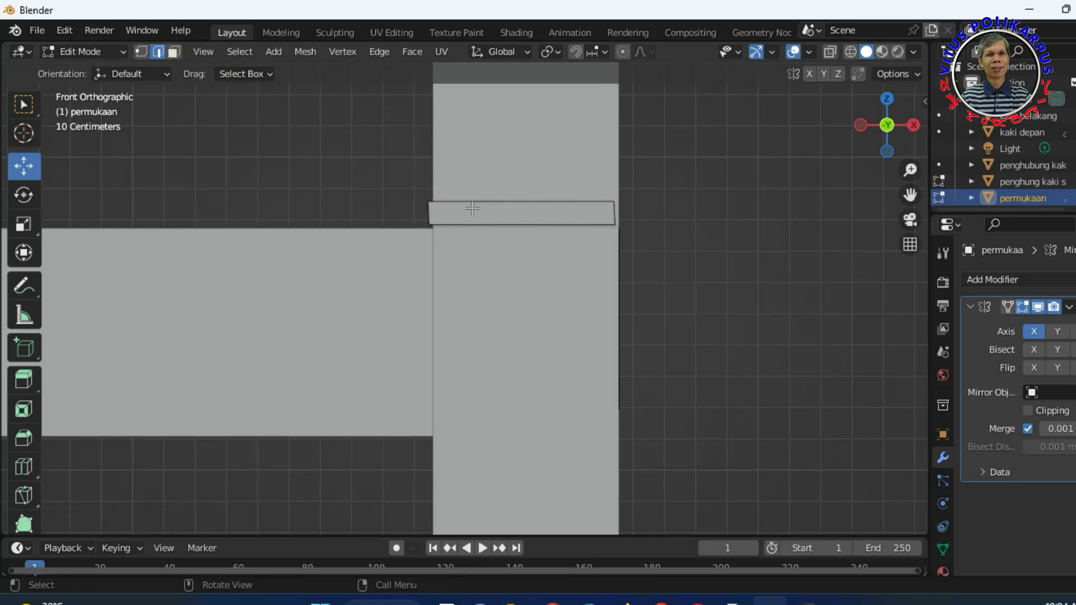
# Select the seat's top strip, move it, and raise it slightly along Z
pyautogui.keyDown('alt'); pyautogui.click(485, 212); pyautogui.keyUp('alt')
pyautogui.click(167, 52)
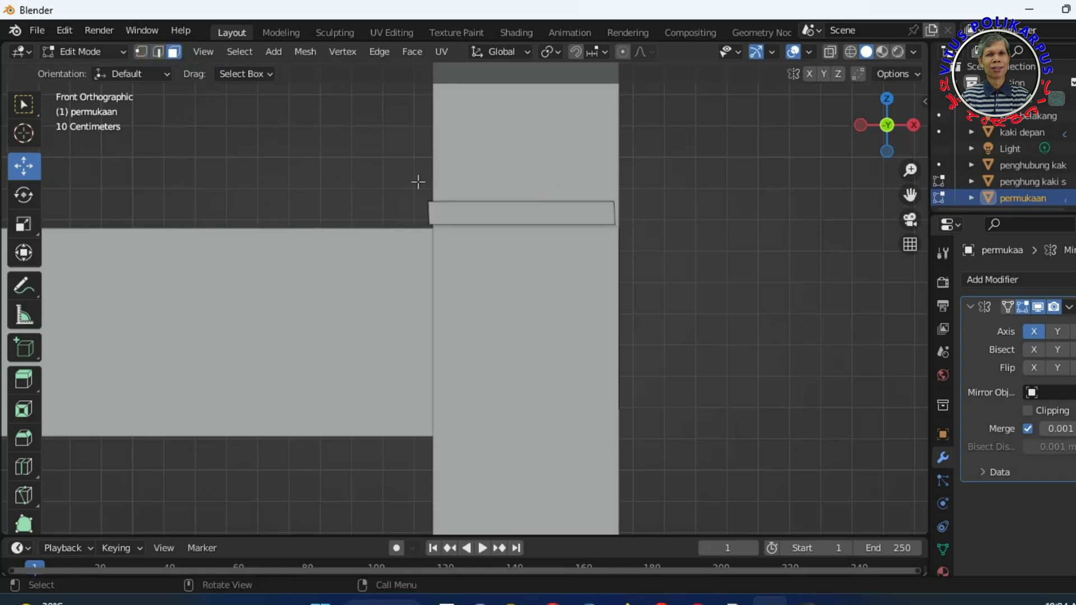
pyautogui.keyDown('alt'); pyautogui.click(497, 219); pyautogui.keyUp('alt')
pyautogui.moveTo(497, 220)
pyautogui.mouseDown(button='middle')
pyautogui.moveTo(650, 284)
pyautogui.moveTo(643, 302)
pyautogui.moveTo(766, 312)
pyautogui.mouseUp(button='middle')
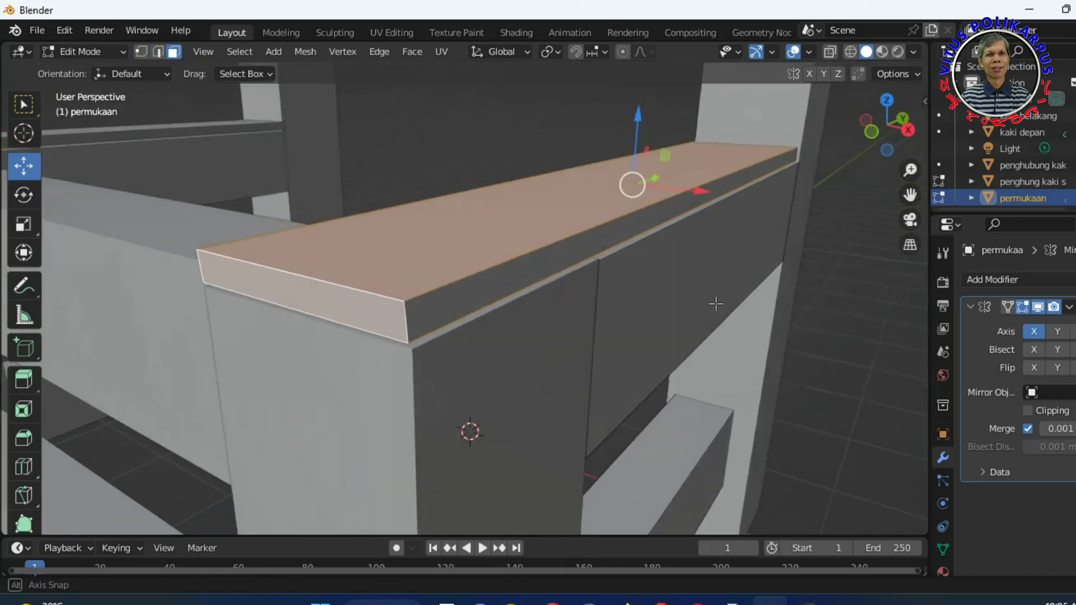
pyautogui.press('g')
pyautogui.press('x')
pyautogui.click(684, 168)
pyautogui.moveTo(685, 168); pyautogui.dragTo(616, 280, button='middle')
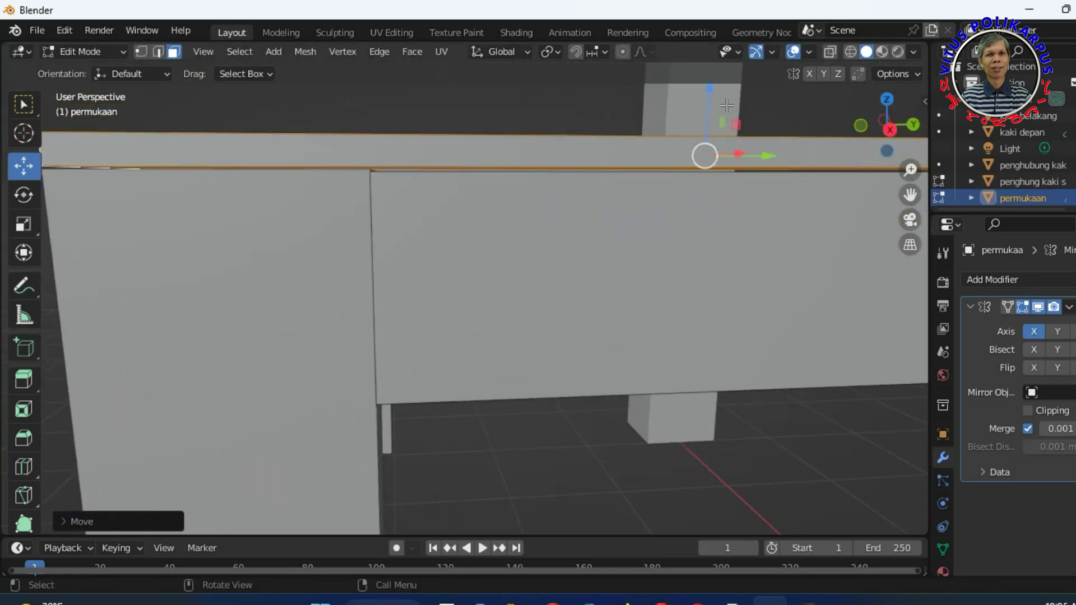
pyautogui.moveTo(712, 96); pyautogui.dragTo(712, 104)
pyautogui.moveTo(713, 103); pyautogui.dragTo(577, 308, button='middle')
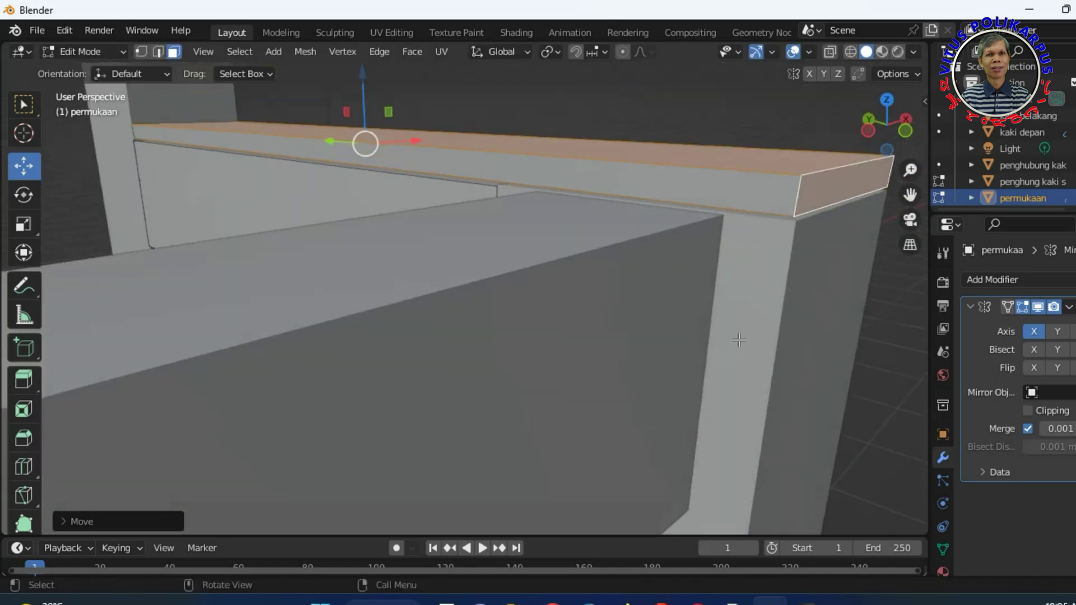
# Select the strip's thin front face and recentre the chair in front orthographic view
pyautogui.moveTo(738, 336); pyautogui.dragTo(717, 341, button='middle')
pyautogui.scroll(-1, 717, 341)
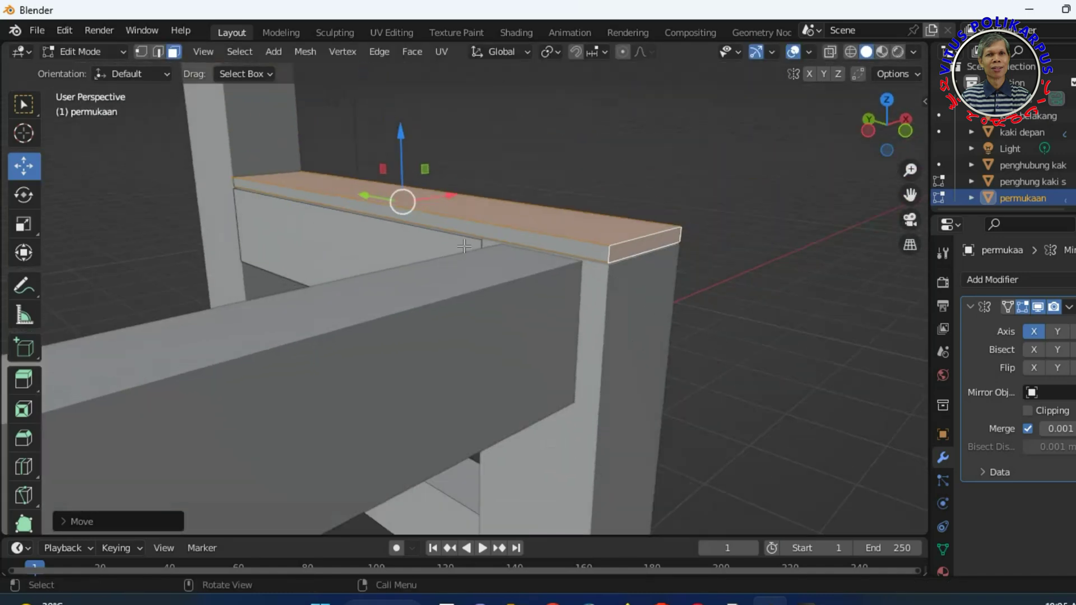
pyautogui.click(450, 226)
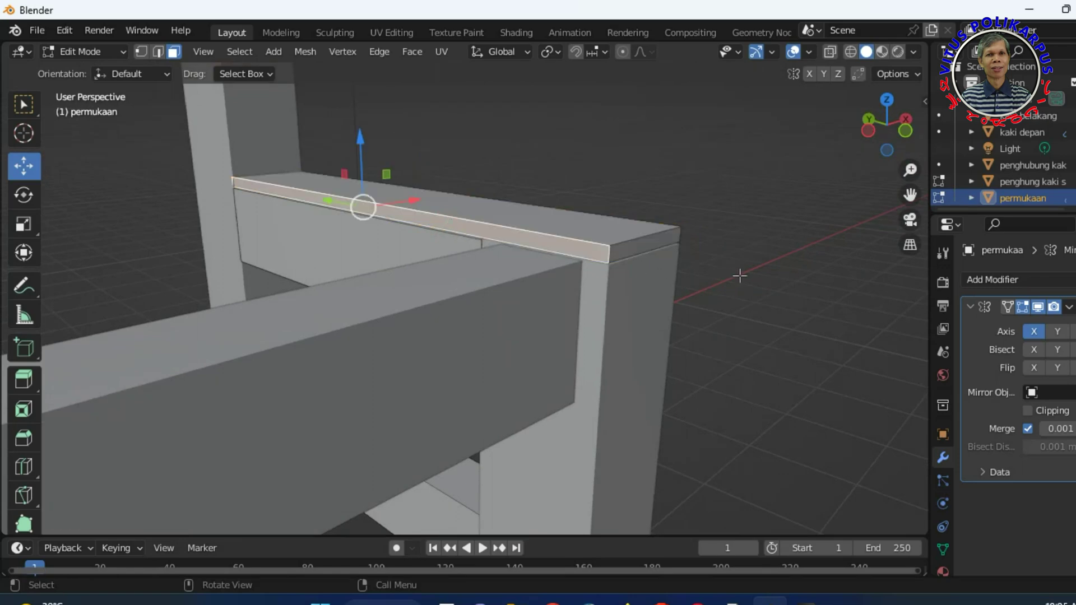
pyautogui.scroll(-2, 390, 308)
pyautogui.scroll(-1, 390, 308)
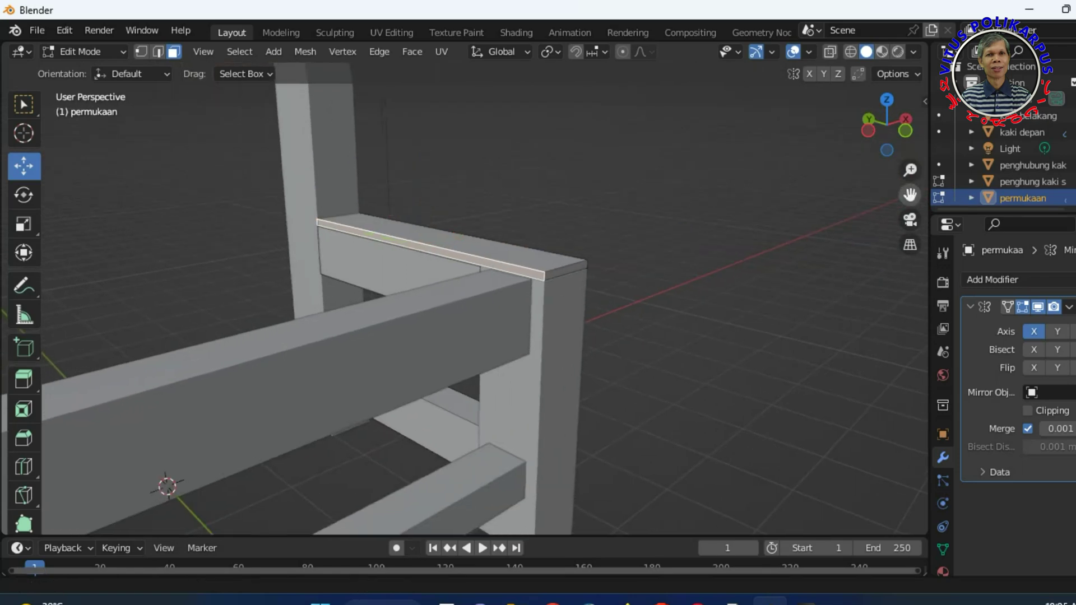
pyautogui.moveTo(910, 194); pyautogui.dragTo(622, 303)
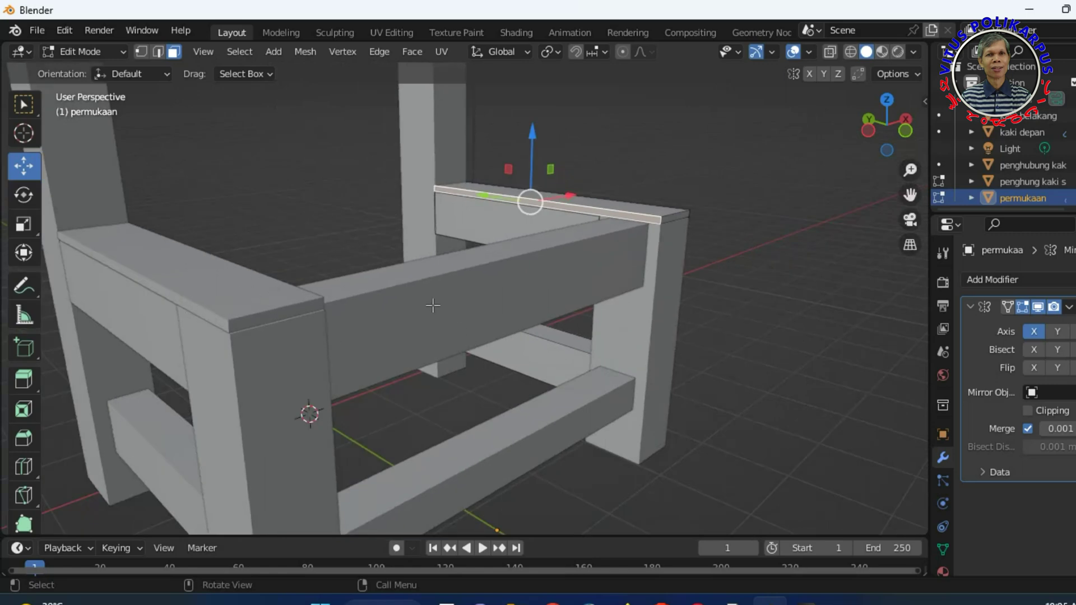
pyautogui.press('KP_1')
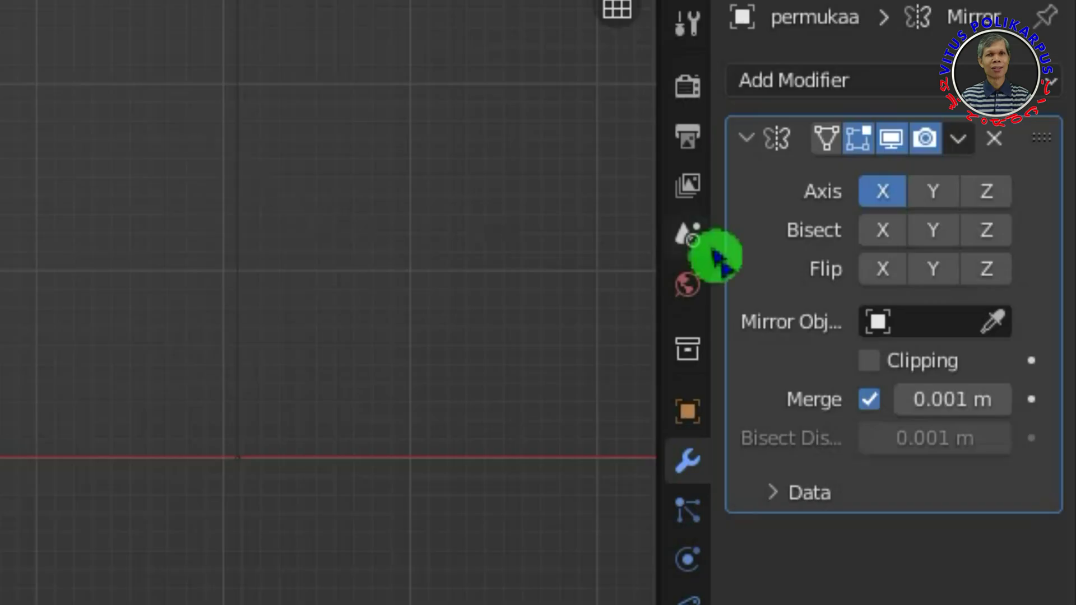
# Enable mirror clipping and extrude the seat faces along X across the whole seat
pyautogui.click(1028, 410)
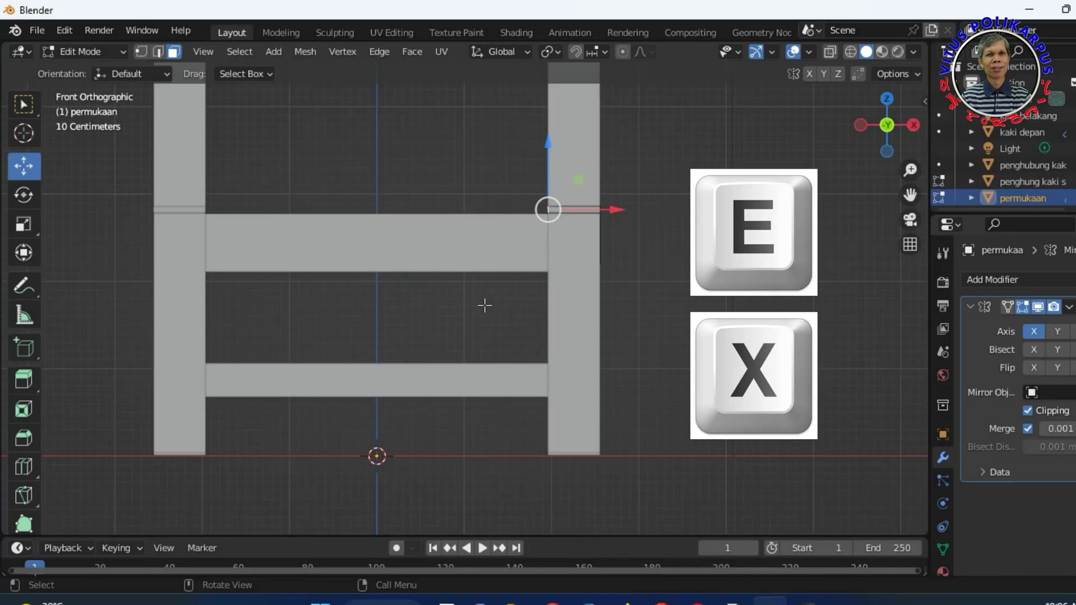
pyautogui.press('e')
pyautogui.press('x')
pyautogui.click(483, 305)
pyautogui.moveTo(483, 305)
pyautogui.mouseDown(button='middle')
pyautogui.moveTo(322, 334)
pyautogui.moveTo(346, 323)
pyautogui.mouseUp(button='middle')
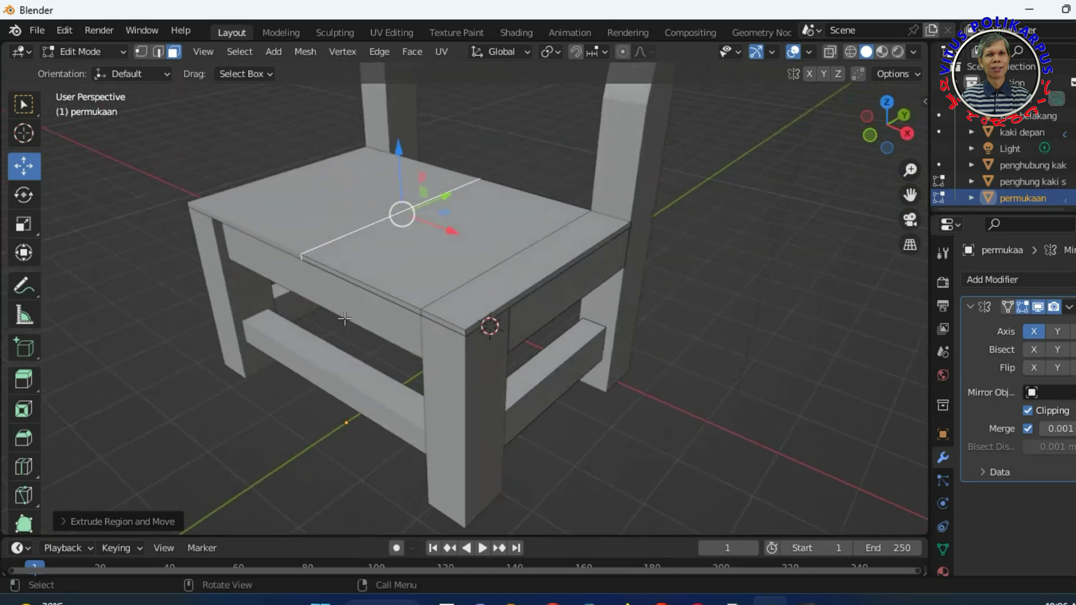
# Nudge the main seat face and front strip along Z, then inspect the chair
pyautogui.click(432, 265)
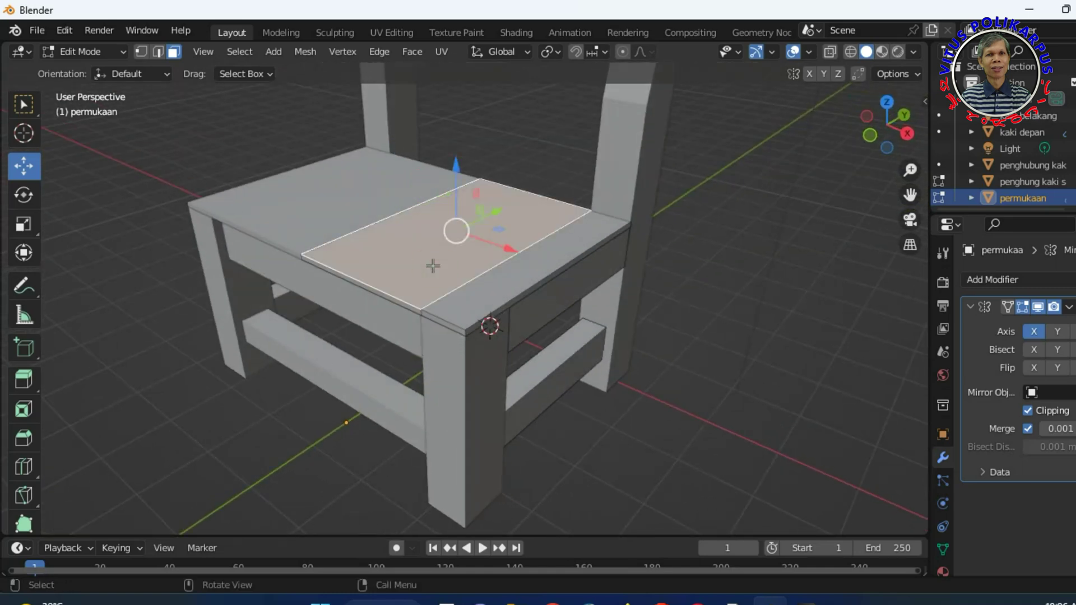
pyautogui.keyDown('shift'); pyautogui.click(487, 289); pyautogui.keyUp('shift')
pyautogui.moveTo(492, 178); pyautogui.dragTo(492, 181)
pyautogui.moveTo(446, 240)
pyautogui.mouseDown(button='middle')
pyautogui.moveTo(595, 267)
pyautogui.moveTo(606, 299)
pyautogui.mouseUp(button='middle')
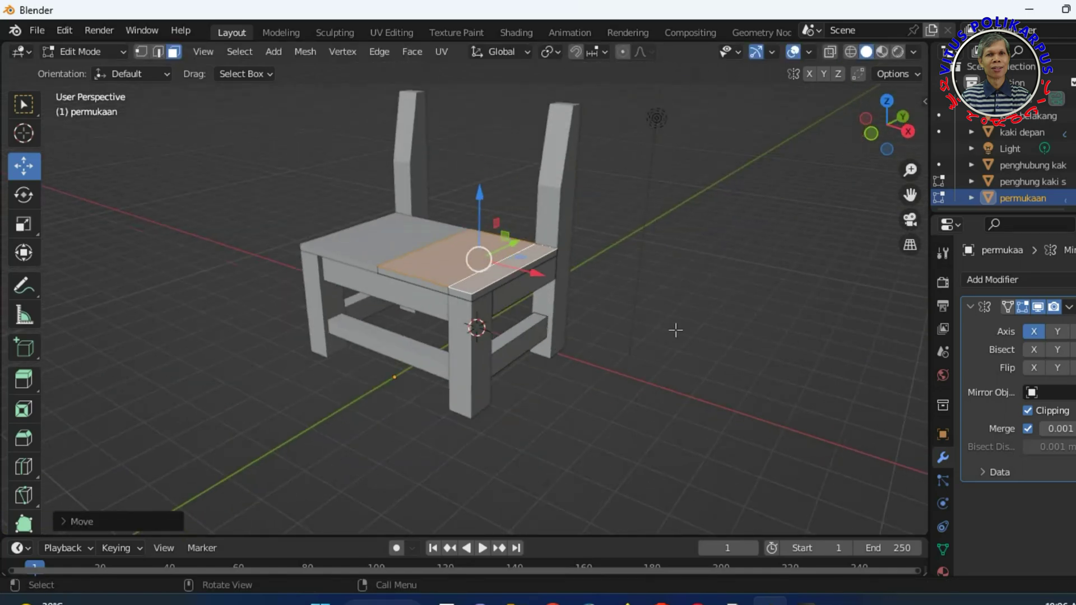
pyautogui.click(675, 330)
pyautogui.moveTo(617, 368)
pyautogui.mouseDown(button='middle')
pyautogui.moveTo(627, 439)
pyautogui.moveTo(730, 336)
pyautogui.moveTo(731, 369)
pyautogui.mouseUp(button='middle')
pyautogui.moveTo(687, 278); pyautogui.dragTo(656, 307, button='middle')
pyautogui.moveTo(512, 121)
pyautogui.mouseDown(button='middle')
pyautogui.moveTo(572, 257)
pyautogui.moveTo(374, 204)
pyautogui.mouseUp(button='middle')
pyautogui.scroll(3, 375, 204)
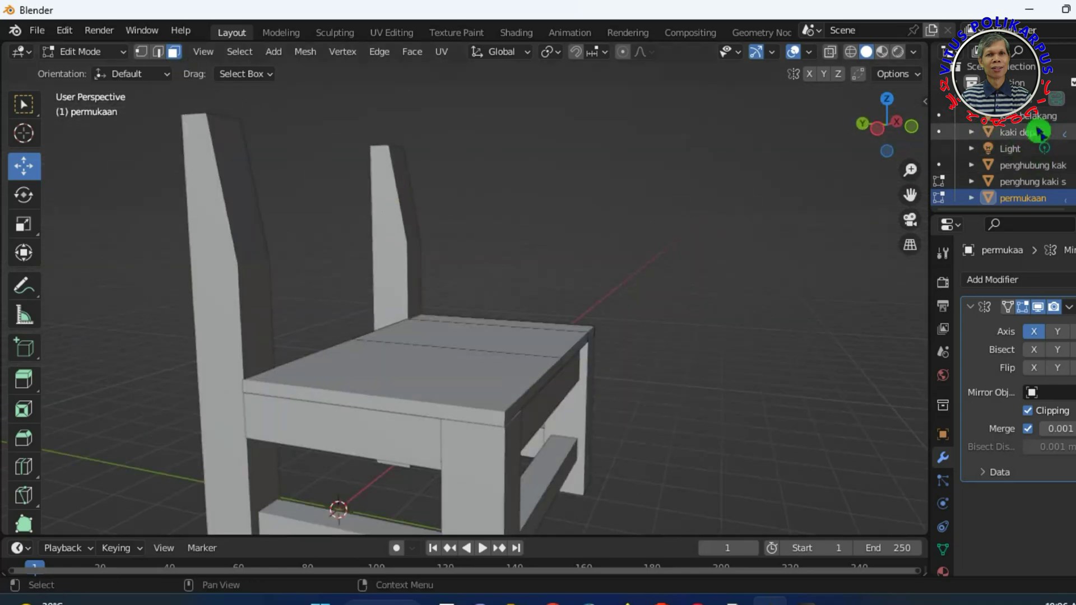
# Edit the kaki belakang mesh and select the back post's upper face
pyautogui.click(978, 115)
pyautogui.click(125, 56)
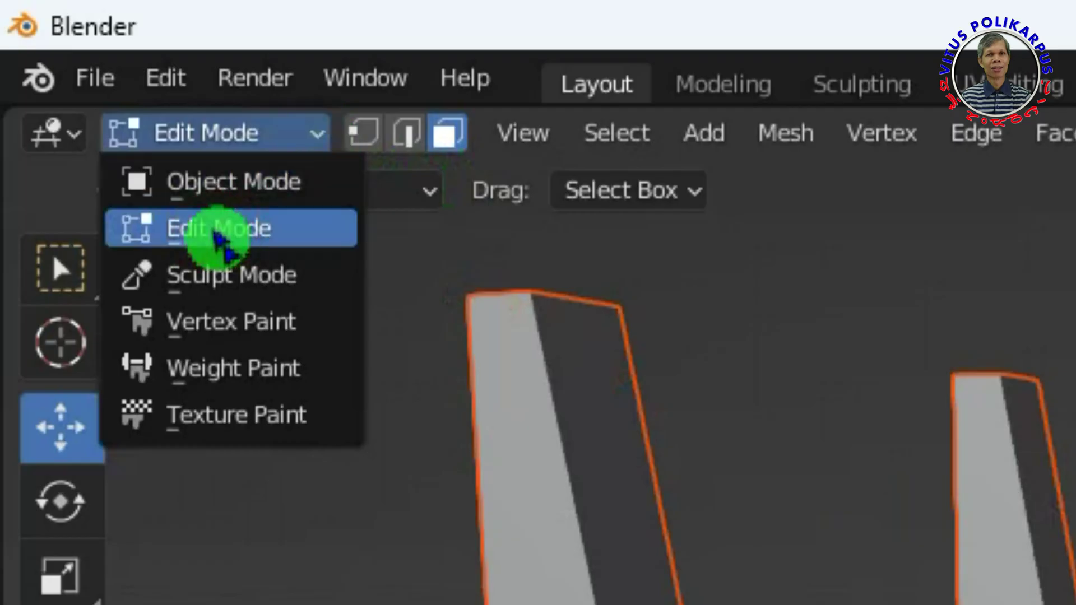
pyautogui.click(88, 68)
pyautogui.click(119, 56)
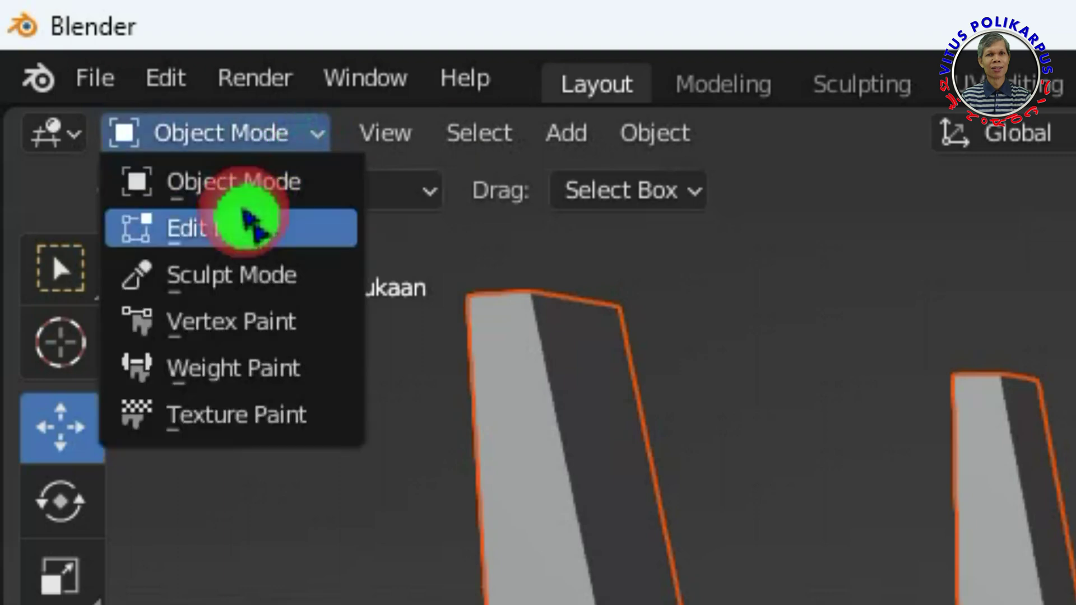
pyautogui.click(245, 216)
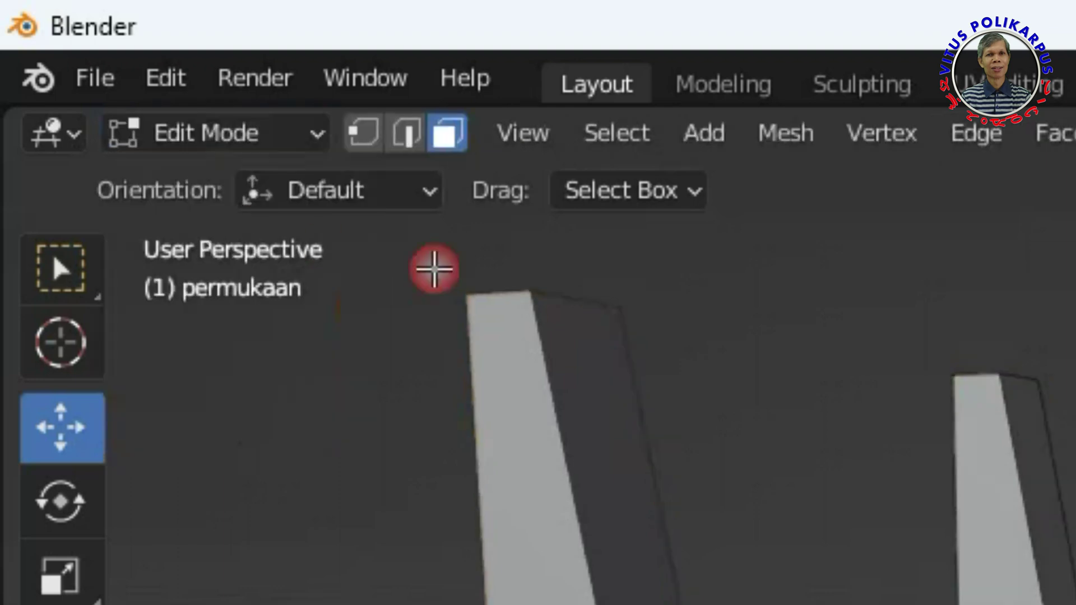
pyautogui.click(386, 190)
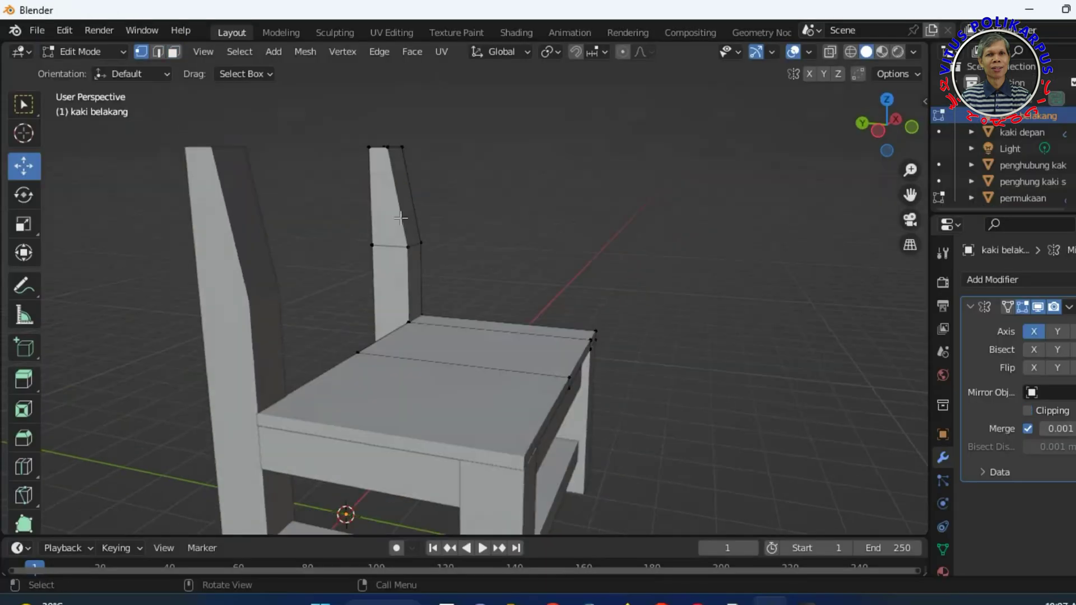
pyautogui.click(372, 245)
pyautogui.click(174, 51)
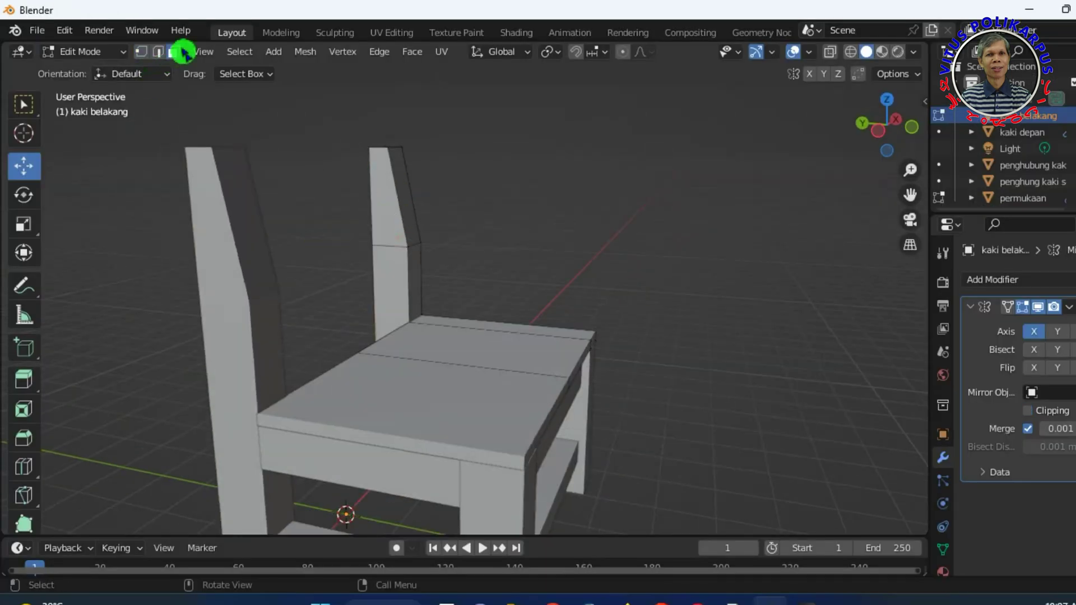
pyautogui.click(384, 202)
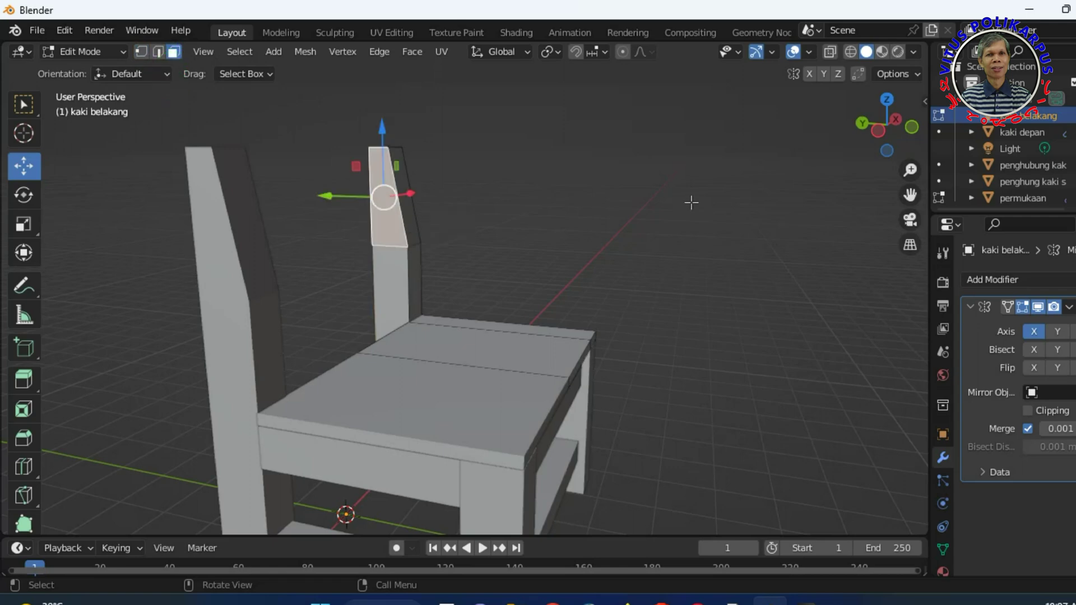
# Duplicate the upper post faces in place and separate them into a new object
pyautogui.hotkey('shift', 'd')
pyautogui.press('Return')
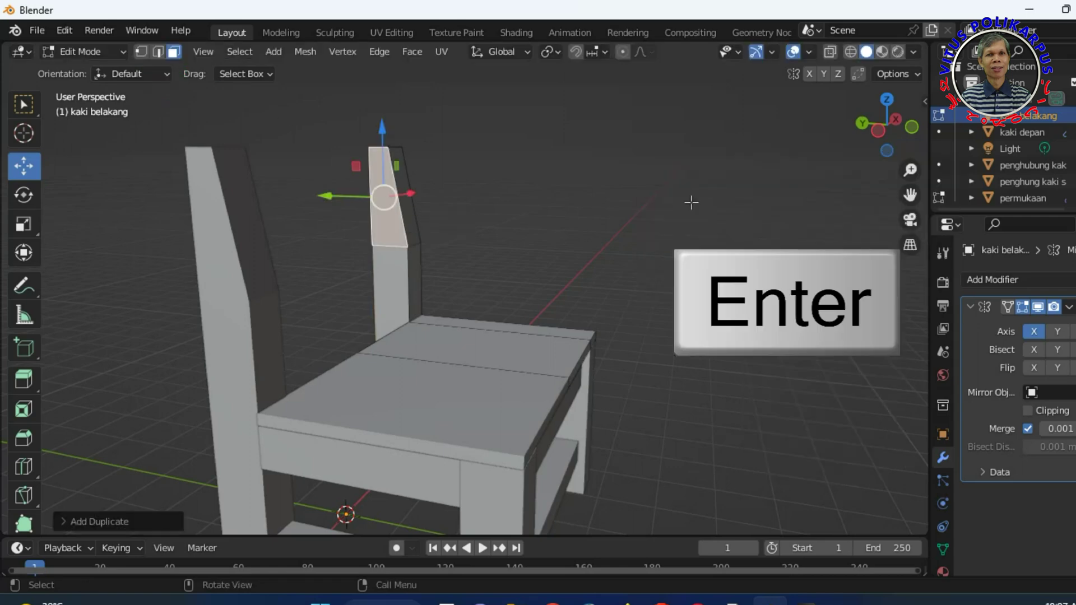
pyautogui.press('p')
pyautogui.click(695, 207)
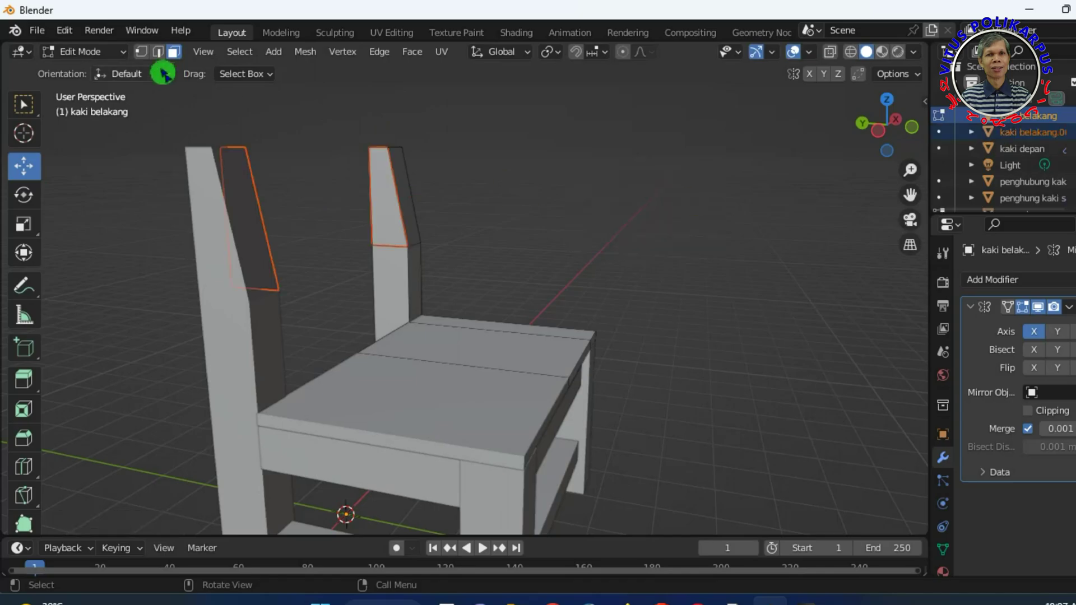
pyautogui.click(112, 51)
pyautogui.click(90, 70)
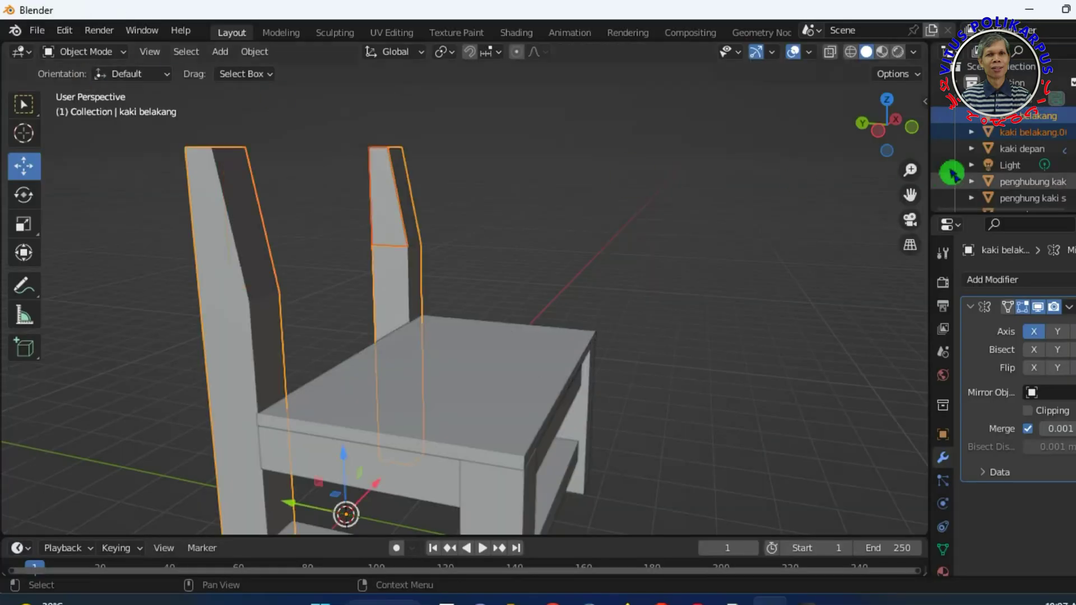
# Rename the new object to sandaran and edit its mesh
pyautogui.doubleClick(1030, 138)
pyautogui.write('ndaran')
pyautogui.press('Return')
pyautogui.click(423, 230)
pyautogui.click(382, 216)
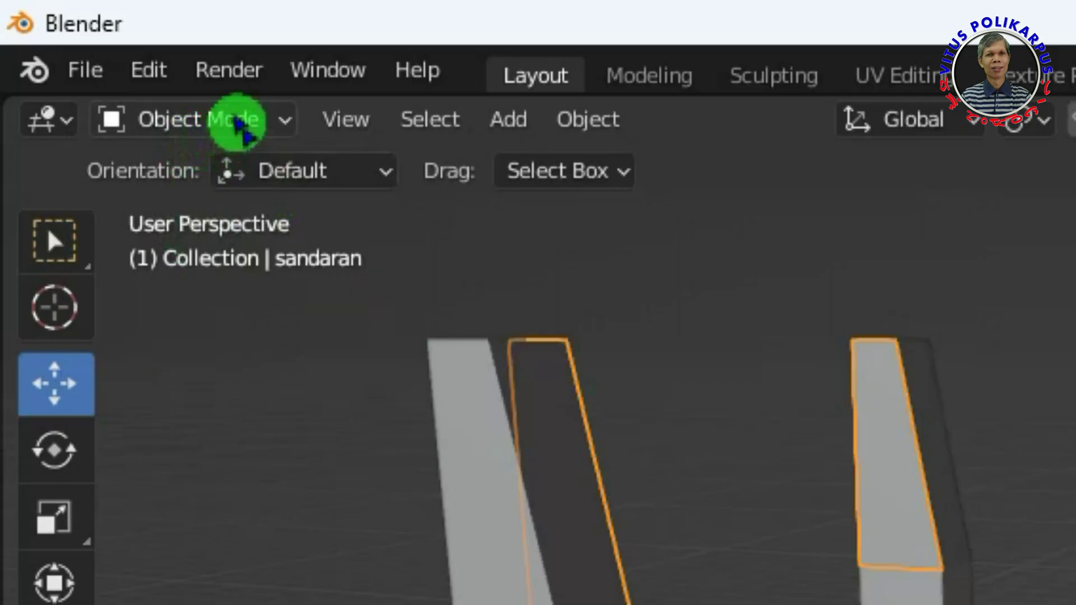
pyautogui.click(104, 52)
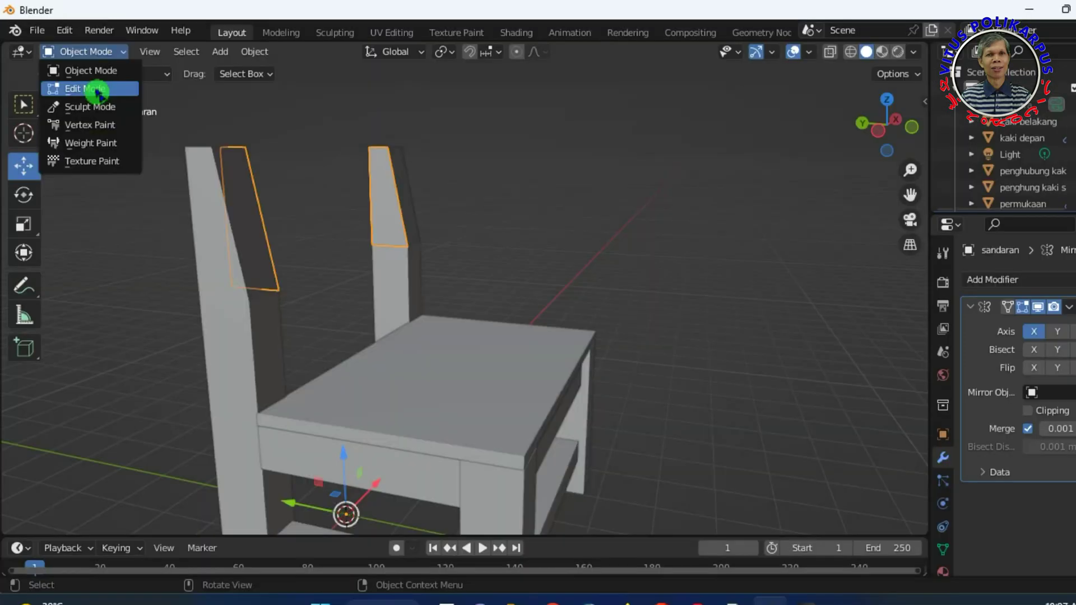
pyautogui.click(100, 93)
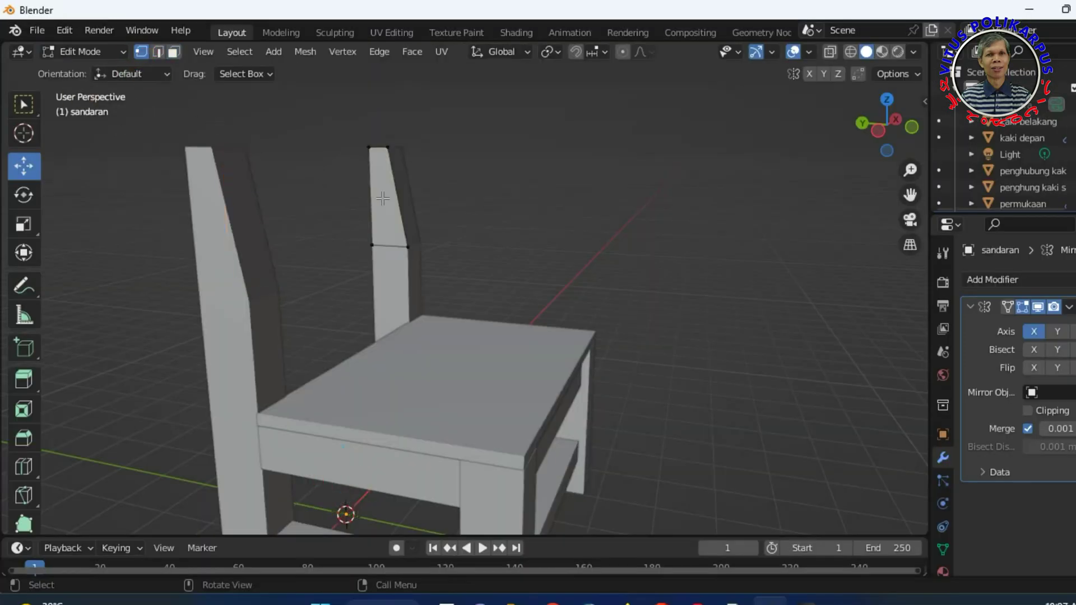
pyautogui.click(403, 246)
# Nudge the sandaran piece's edges and slat face slightly along Y
pyautogui.moveTo(390, 245); pyautogui.dragTo(331, 248)
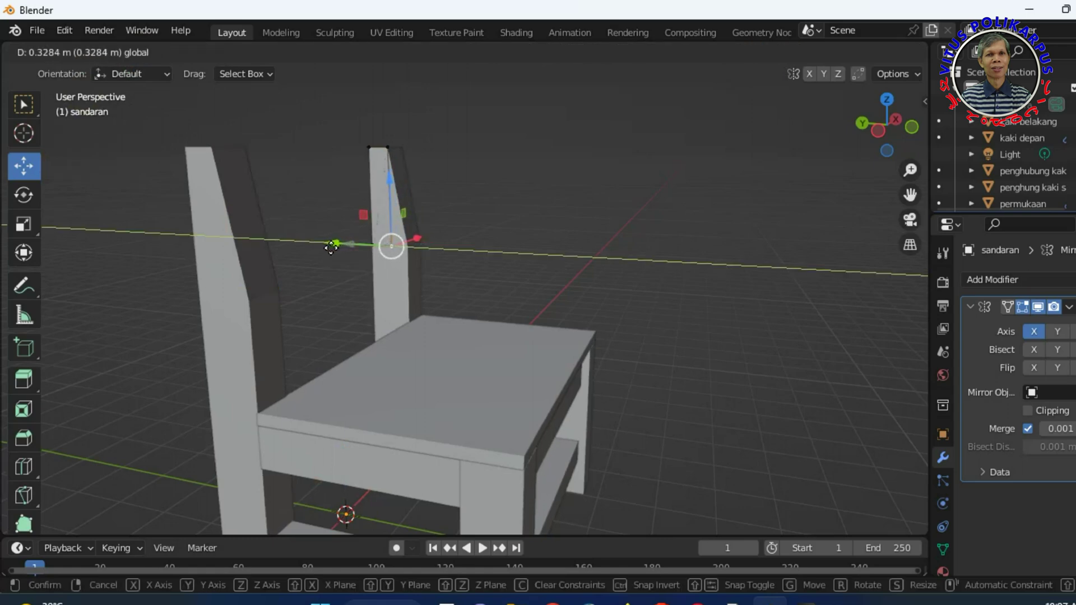
pyautogui.moveTo(331, 247); pyautogui.dragTo(332, 247)
pyautogui.click(160, 55)
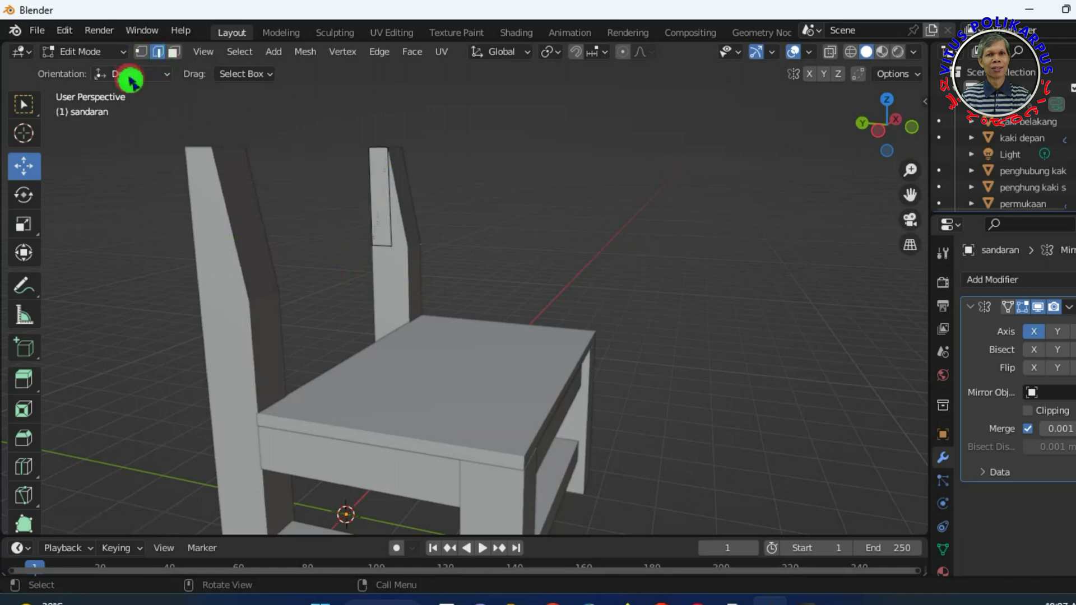
pyautogui.click(374, 191)
pyautogui.moveTo(334, 198); pyautogui.dragTo(329, 196)
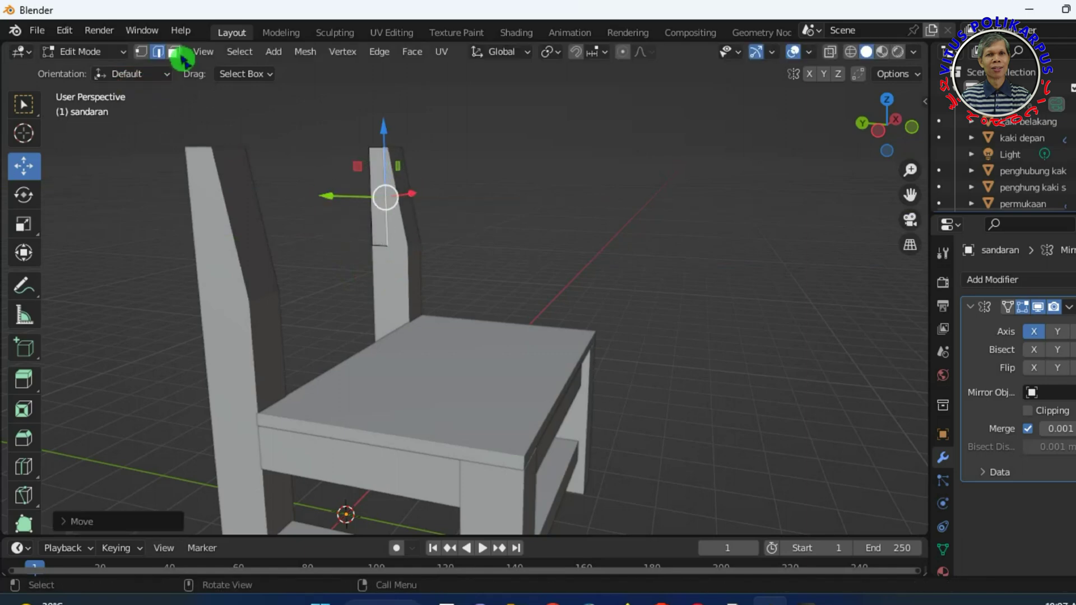
pyautogui.click(175, 53)
pyautogui.click(376, 204)
pyautogui.moveTo(321, 195); pyautogui.dragTo(325, 195)
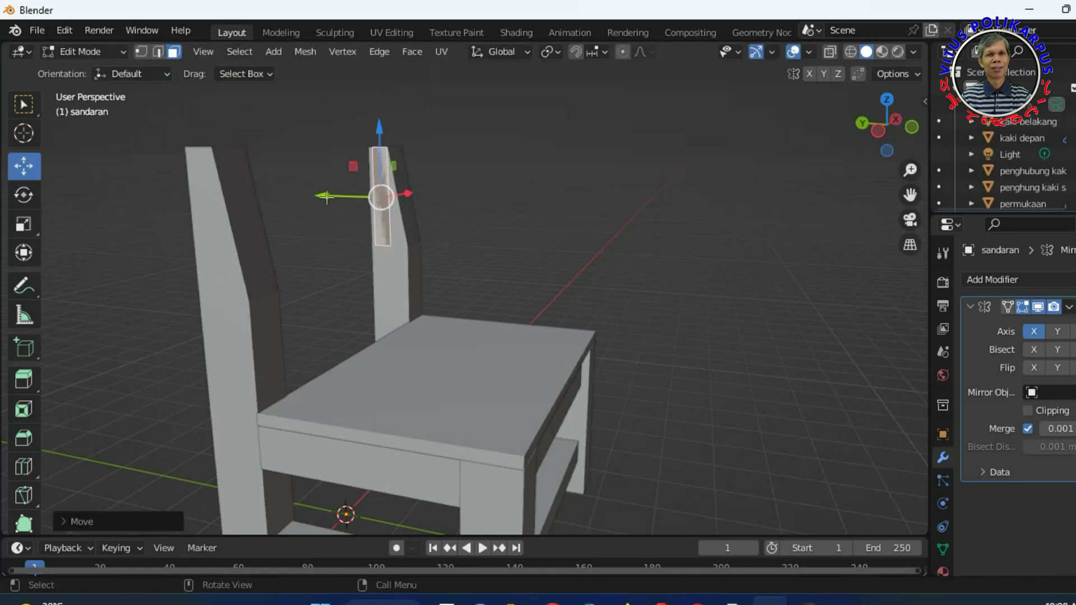
# Scale the back slat thinner along Y and shift it slightly
pyautogui.press('s')
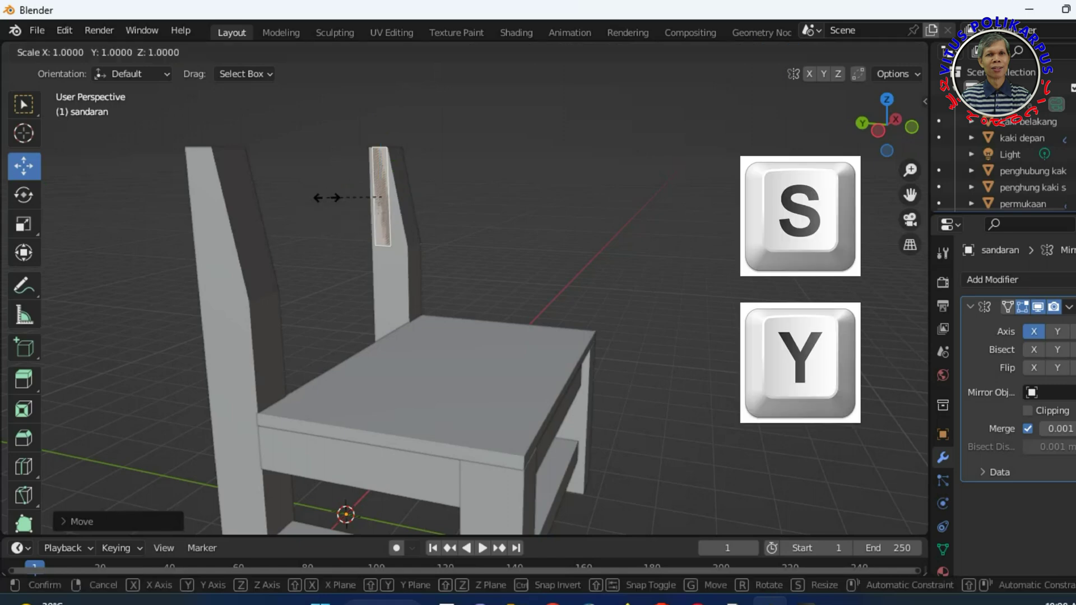
pyautogui.press('y')
pyautogui.click(322, 195)
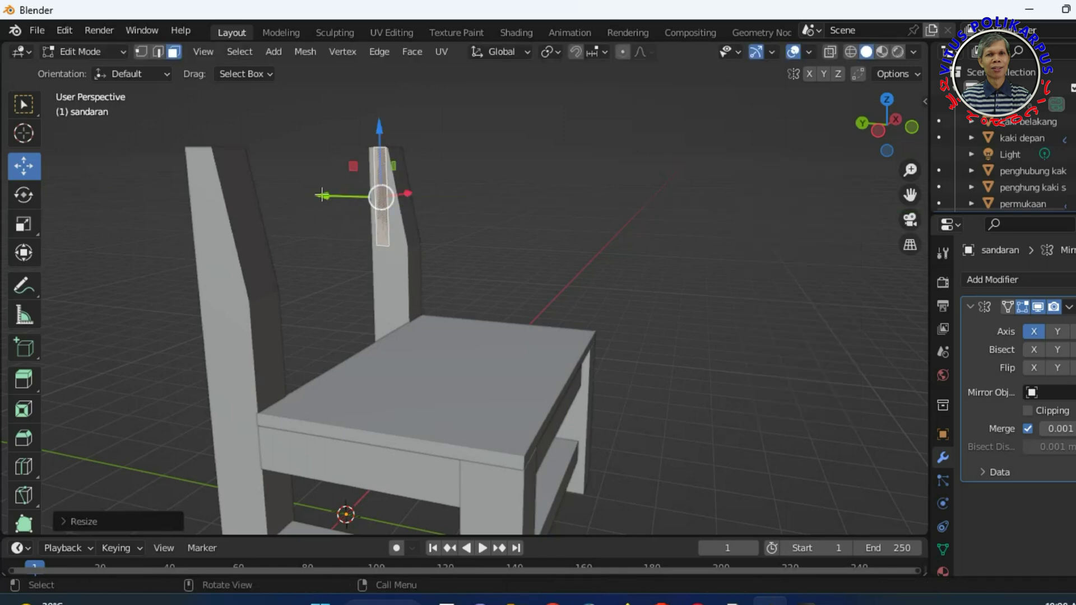
pyautogui.moveTo(319, 194); pyautogui.dragTo(361, 193)
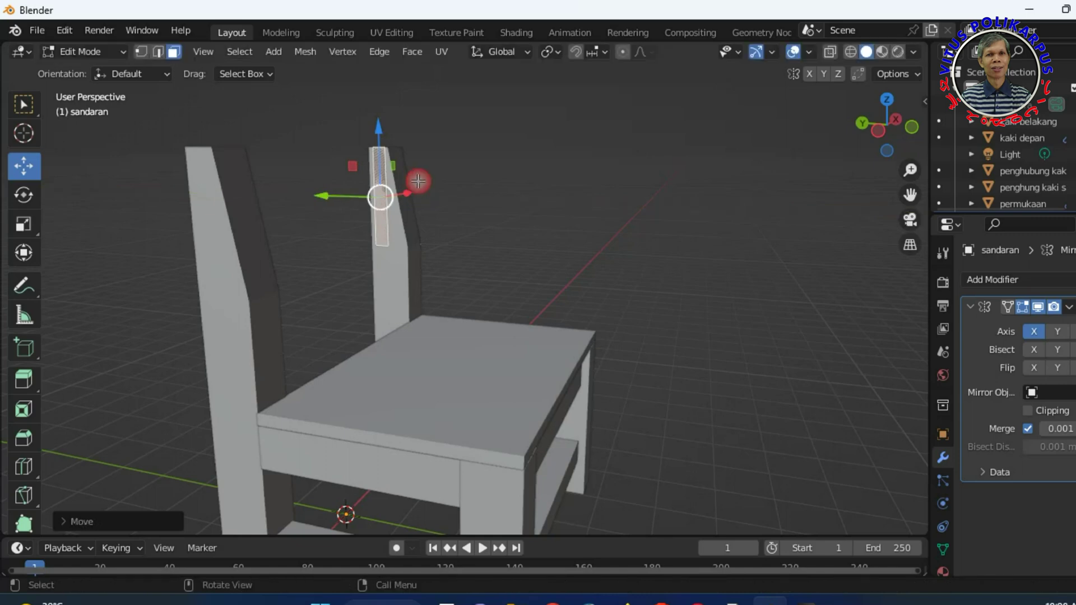
pyautogui.moveTo(592, 177)
pyautogui.mouseDown(button='middle')
pyautogui.moveTo(569, 281)
pyautogui.moveTo(550, 233)
pyautogui.moveTo(581, 172)
pyautogui.mouseUp(button='middle')
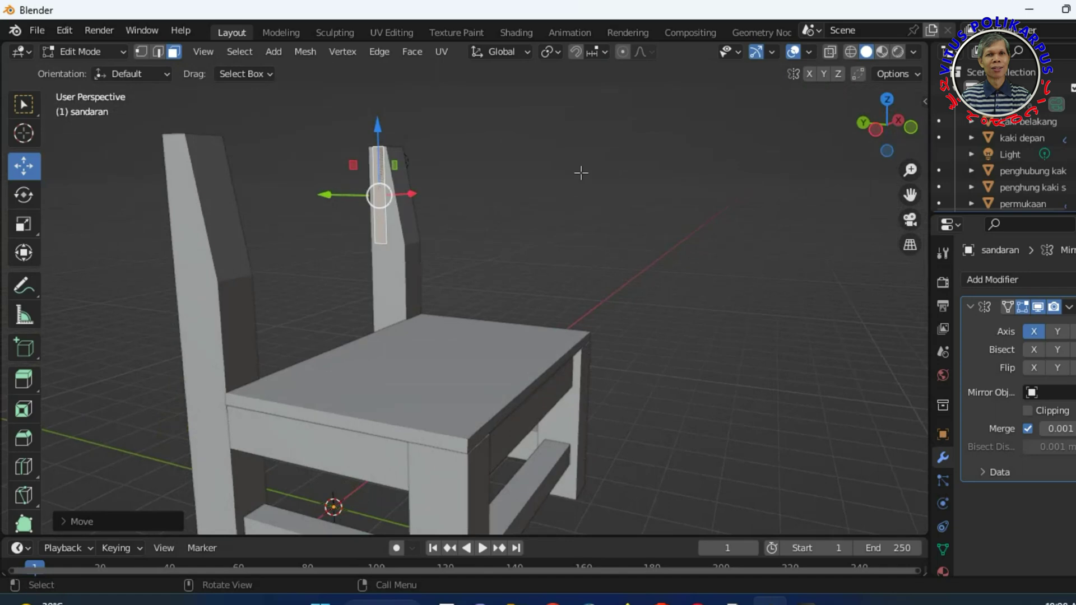
# Shrink the backrest piece about 0.98 along Z and raise it slightly
pyautogui.press('s')
pyautogui.press('z')
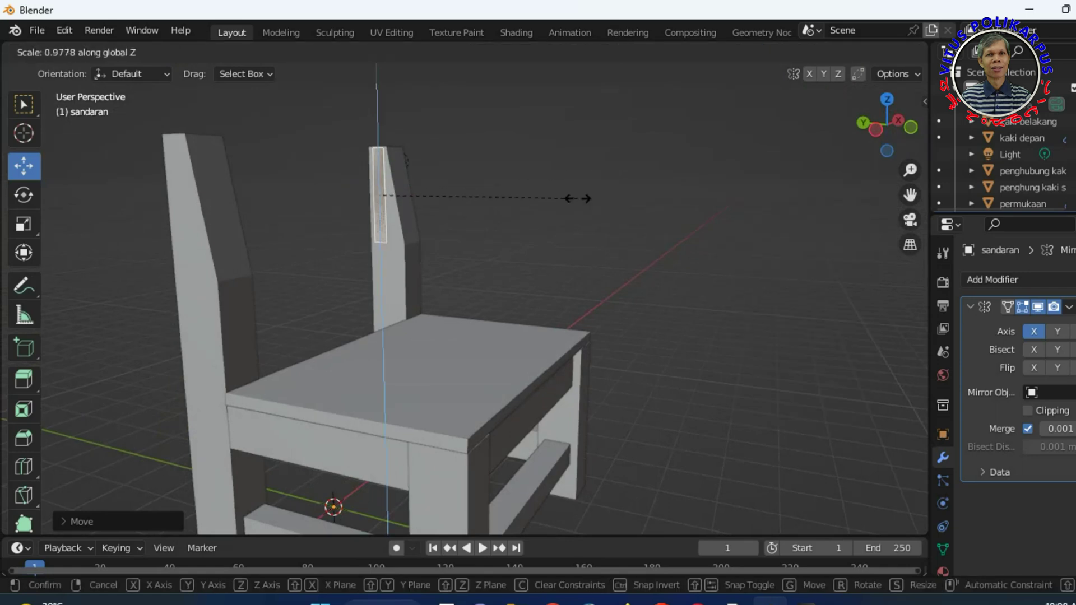
pyautogui.click(505, 129)
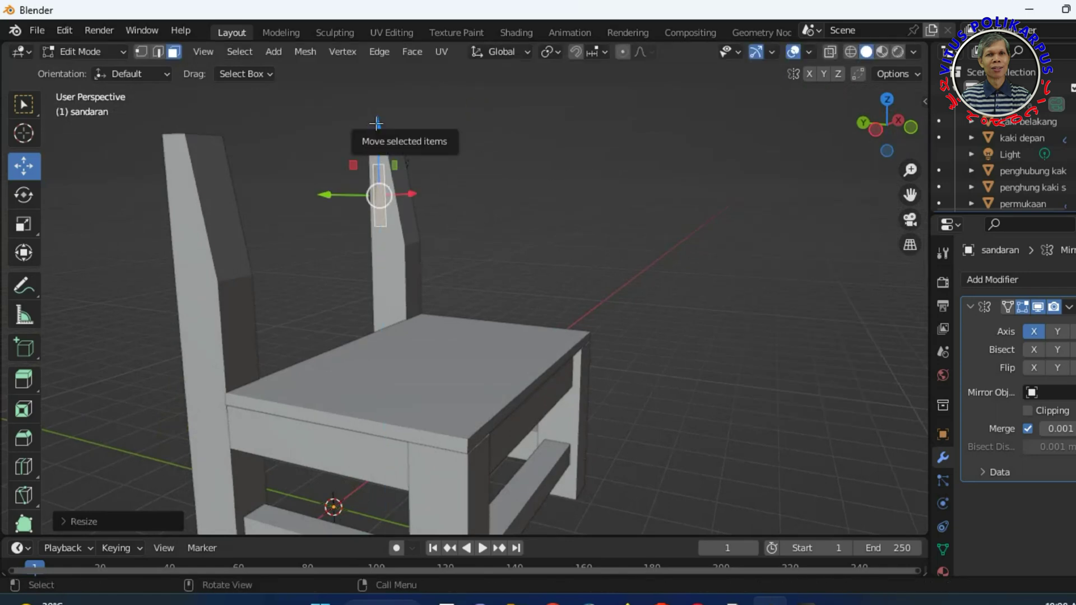
pyautogui.moveTo(376, 122); pyautogui.dragTo(376, 112)
pyautogui.moveTo(377, 112)
pyautogui.mouseDown(button='middle')
pyautogui.moveTo(437, 231)
pyautogui.moveTo(425, 215)
pyautogui.moveTo(283, 202)
pyautogui.mouseUp(button='middle')
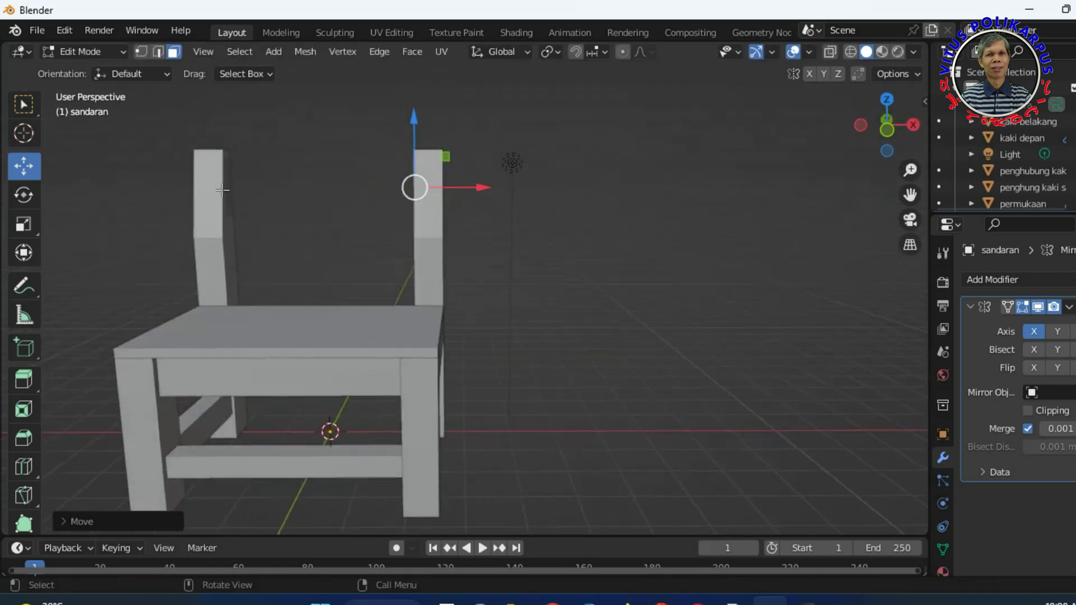
# Tick Mirror Clipping and extrude the backrest about 1.73 m along X to the centre
pyautogui.click(1028, 428)
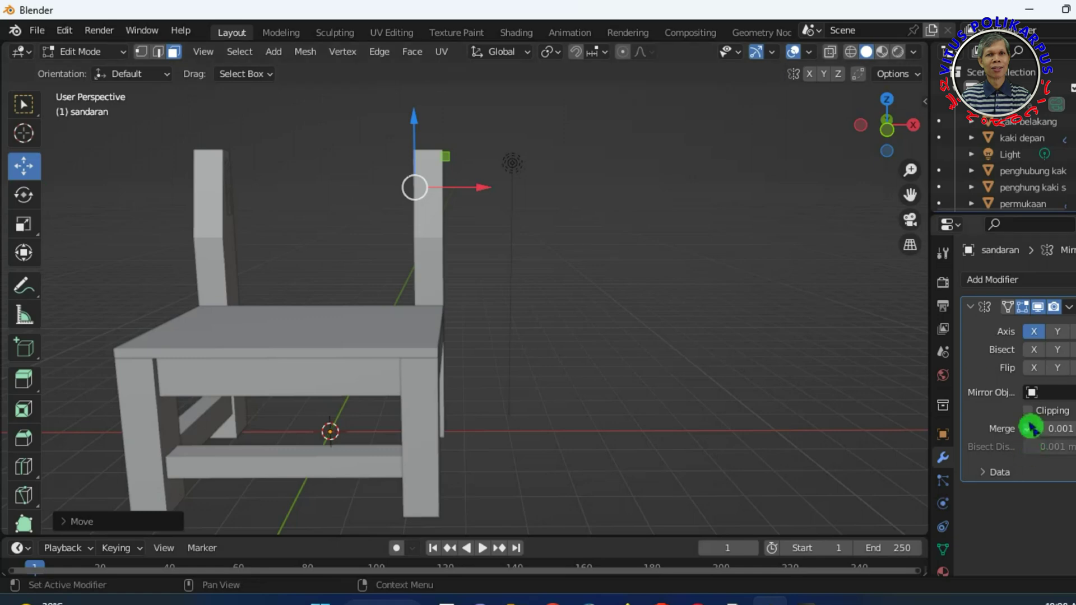
pyautogui.click(1031, 412)
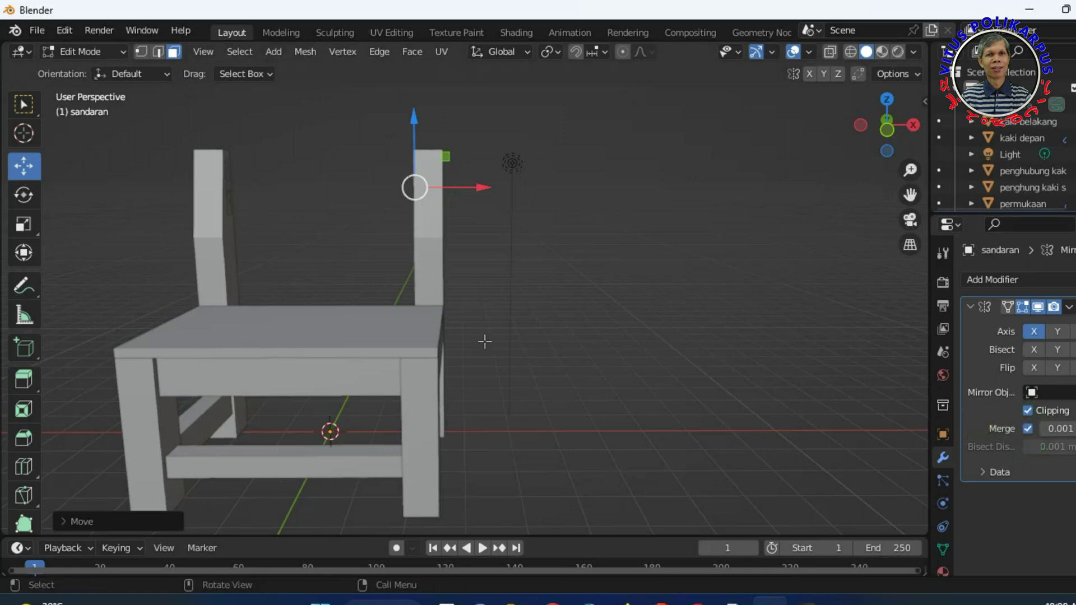
pyautogui.press('e')
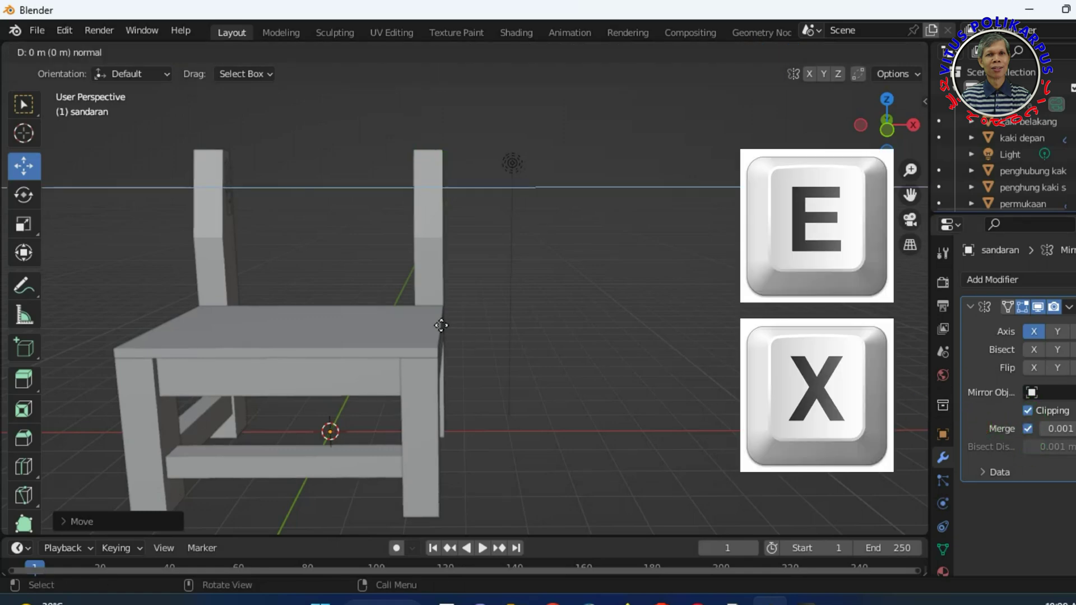
pyautogui.click(353, 319)
pyautogui.moveTo(353, 319)
pyautogui.mouseDown(button='middle')
pyautogui.moveTo(751, 304)
pyautogui.moveTo(497, 247)
pyautogui.moveTo(610, 361)
pyautogui.mouseUp(button='middle')
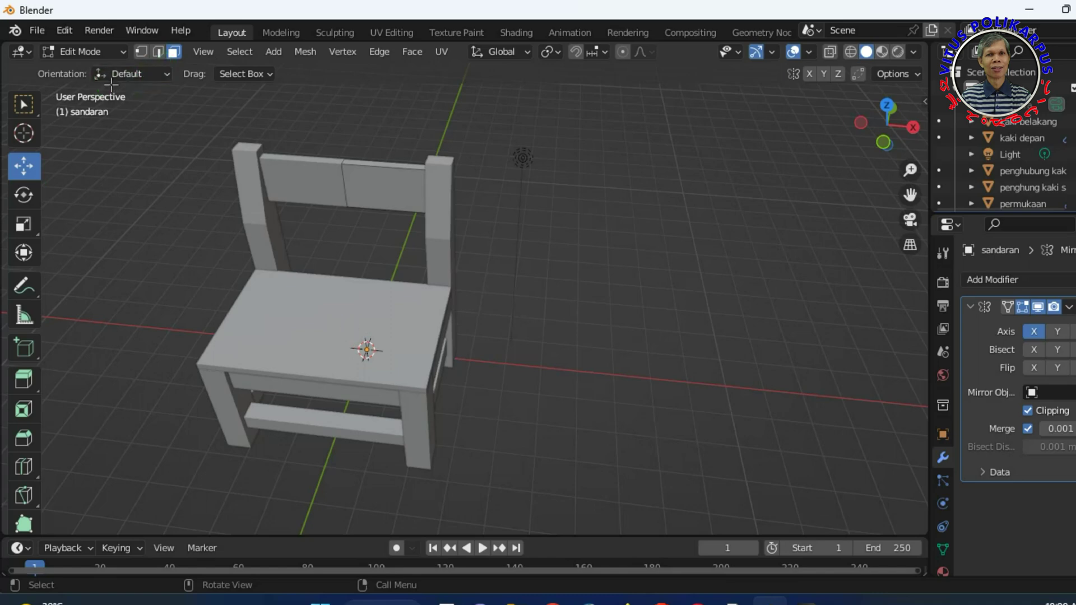
pyautogui.click(84, 51)
# In Object Mode, parent the legs, crossbars and backrest to the seat permukaan
pyautogui.click(414, 314)
pyautogui.moveTo(571, 269); pyautogui.dragTo(573, 177, button='middle')
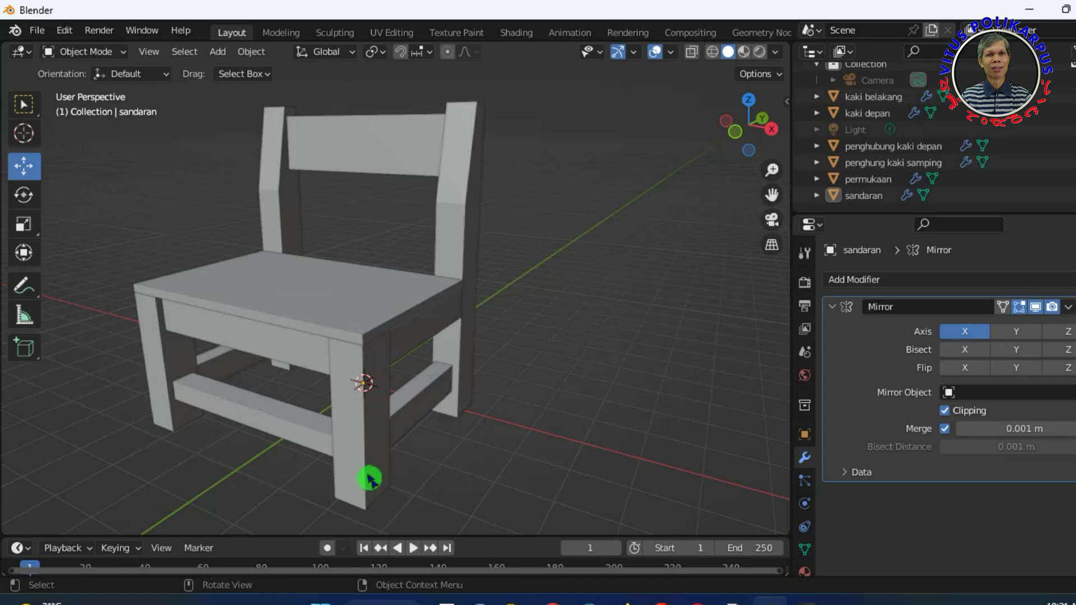
pyautogui.click(369, 477)
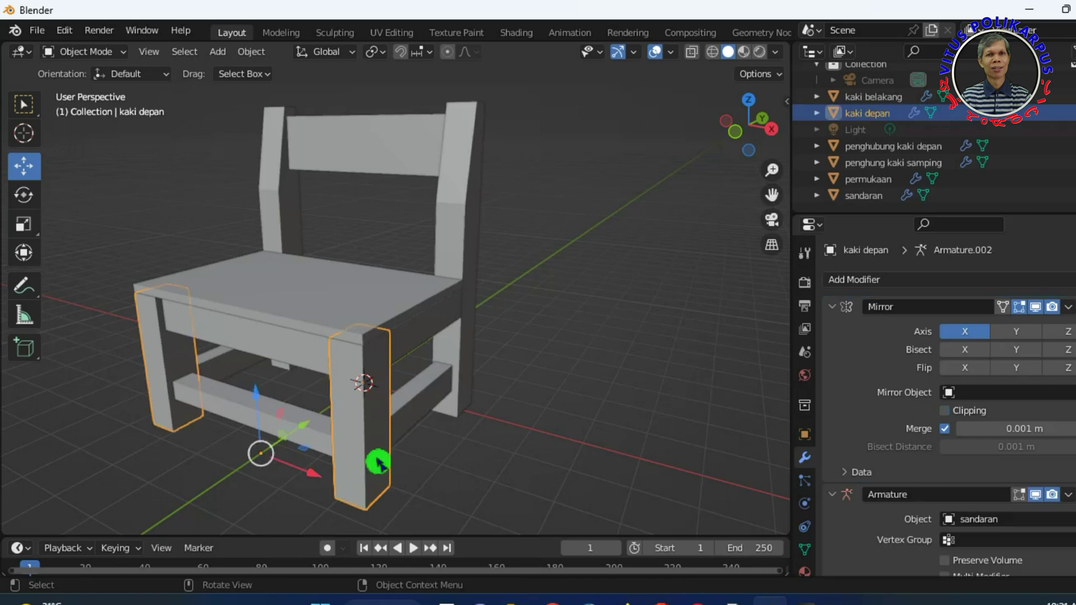
pyautogui.keyDown('shift'); pyautogui.click(312, 439); pyautogui.keyUp('shift')
pyautogui.keyDown('shift'); pyautogui.click(430, 400); pyautogui.keyUp('shift')
pyautogui.keyDown('shift'); pyautogui.click(412, 192); pyautogui.keyUp('shift')
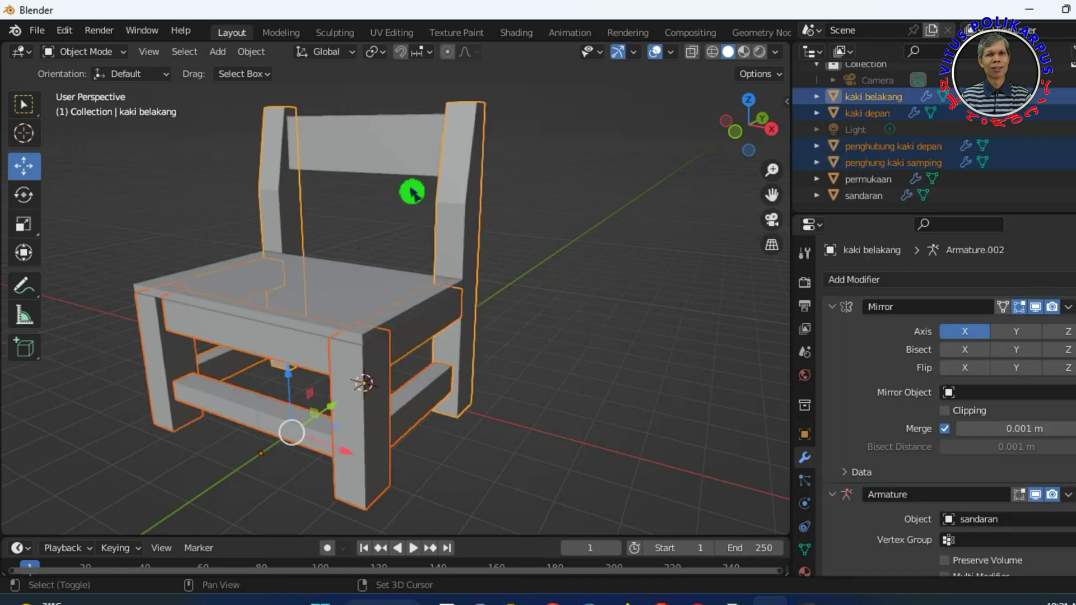
pyautogui.keyDown('shift'); pyautogui.click(403, 152); pyautogui.keyUp('shift')
pyautogui.keyDown('shift'); pyautogui.click(324, 302); pyautogui.keyUp('shift')
pyautogui.rightClick(324, 303)
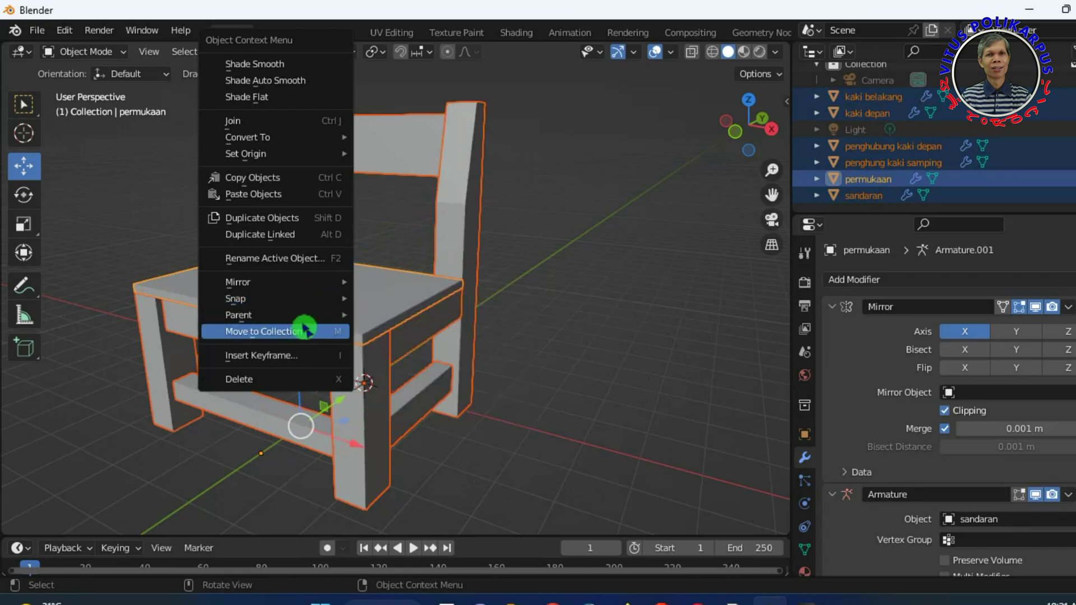
pyautogui.moveTo(274, 314)
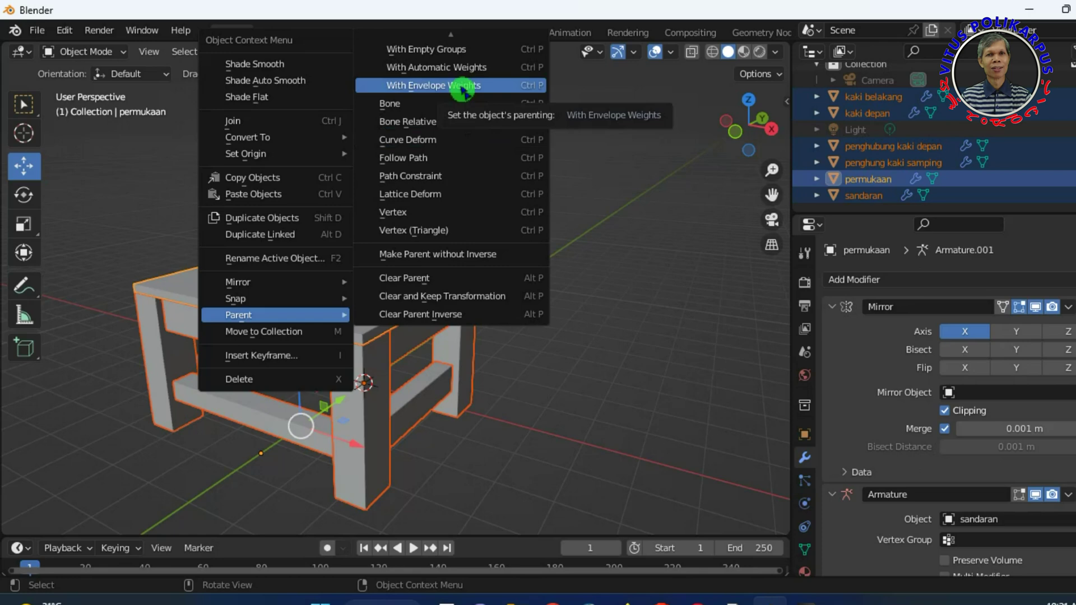
pyautogui.click(483, 90)
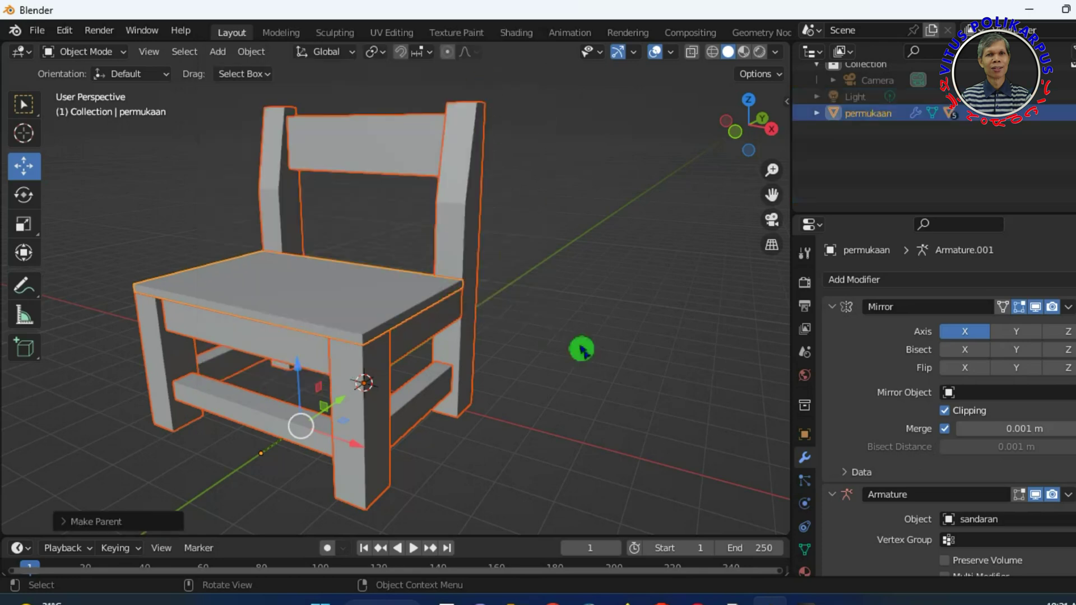
# Move the whole chair to a new position and reselect the seat
pyautogui.press('g')
pyautogui.click(344, 430)
pyautogui.press('g')
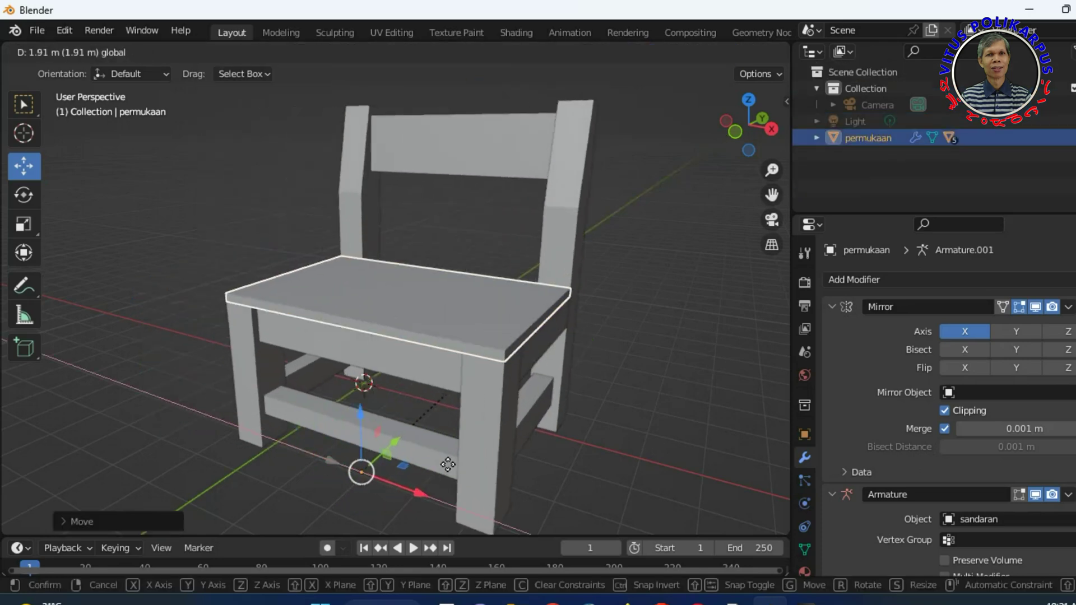
pyautogui.click(442, 416)
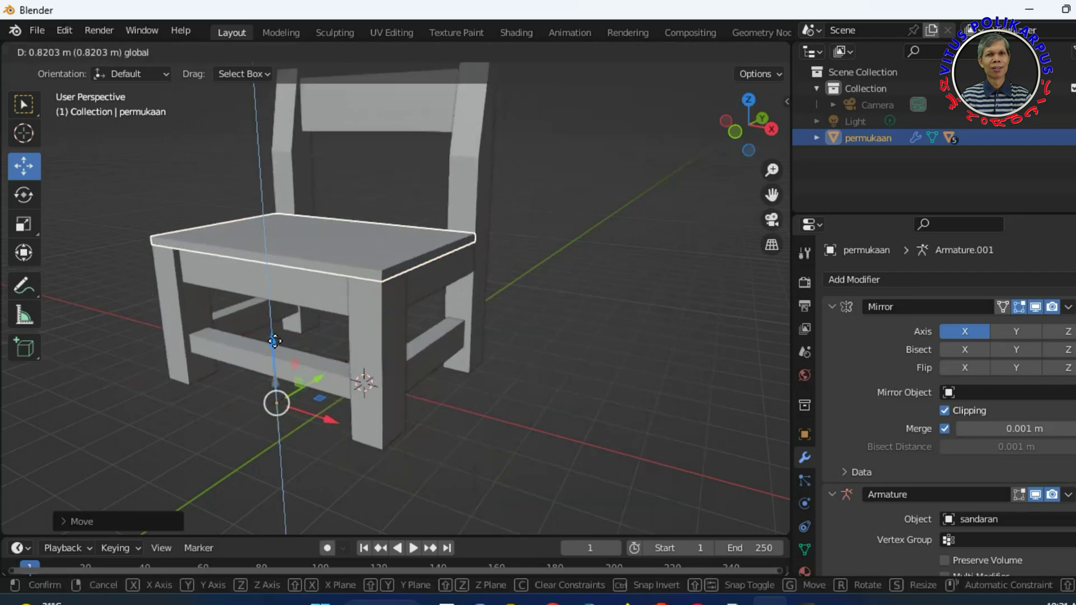
pyautogui.moveTo(392, 347); pyautogui.dragTo(421, 307, button='middle')
pyautogui.click(421, 307)
pyautogui.click(352, 283)
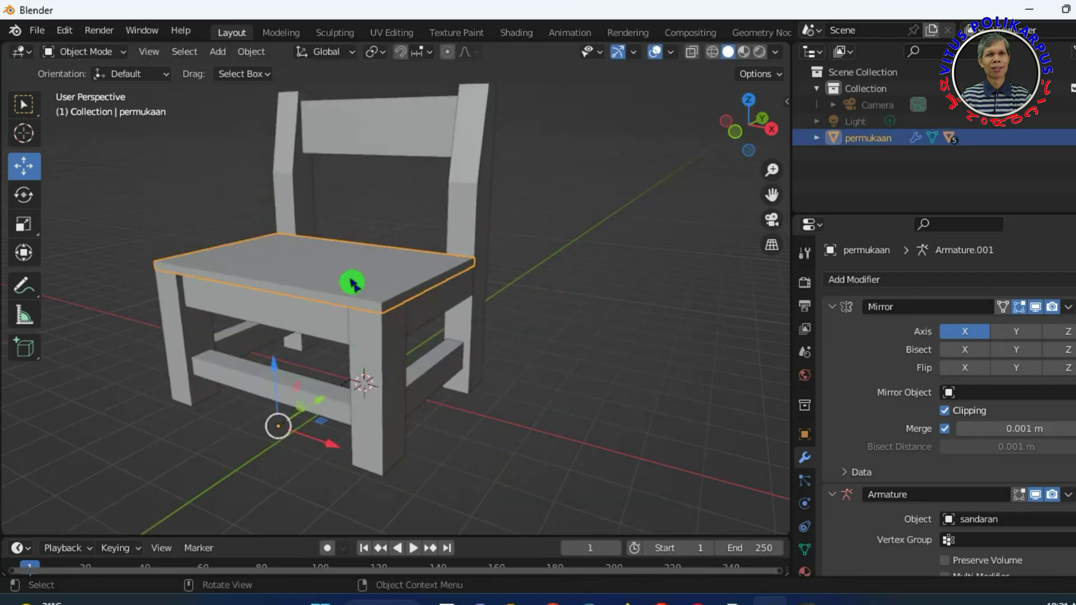
# Set the seat material's Base Color to a deep orange (H 0.027, S 0.994, V 0.8)
pyautogui.click(805, 570)
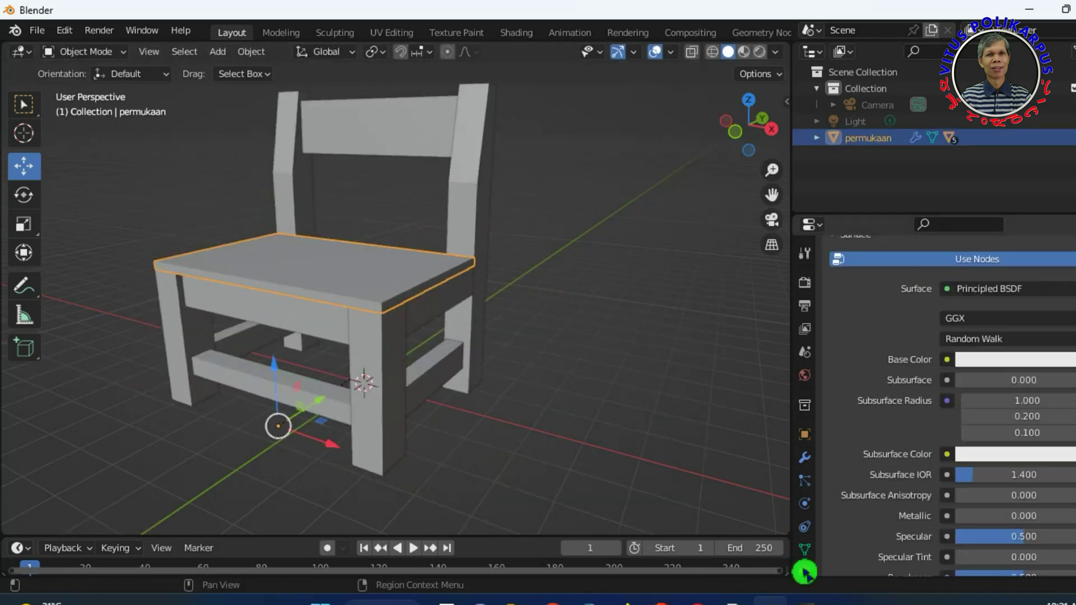
pyautogui.scroll(2, 1014, 476)
pyautogui.scroll(-1, 1015, 385)
pyautogui.click(1013, 360)
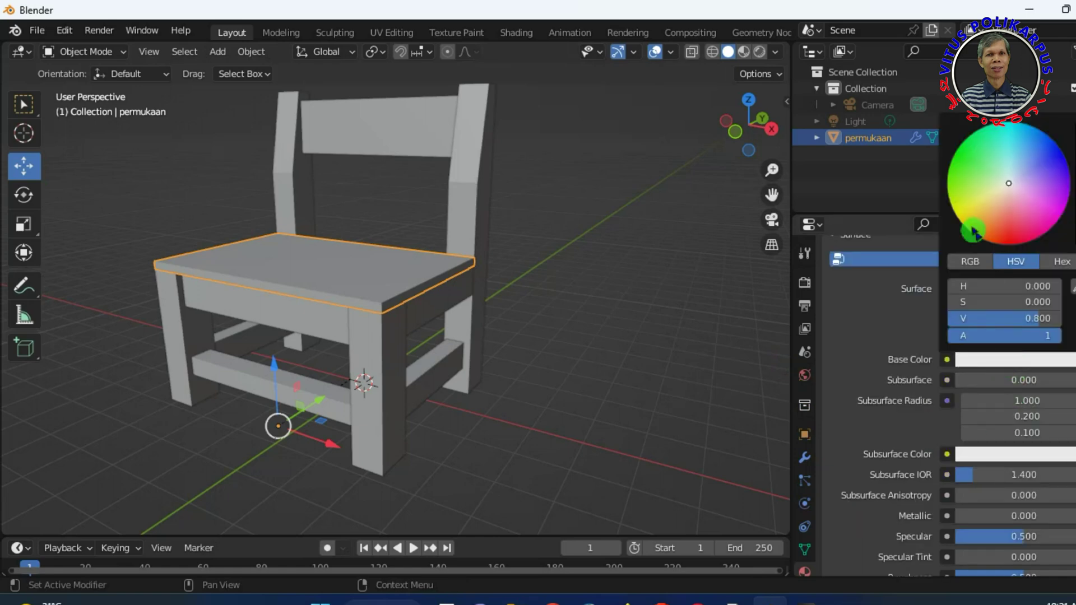
pyautogui.click(991, 224)
pyautogui.moveTo(981, 230); pyautogui.dragTo(985, 232)
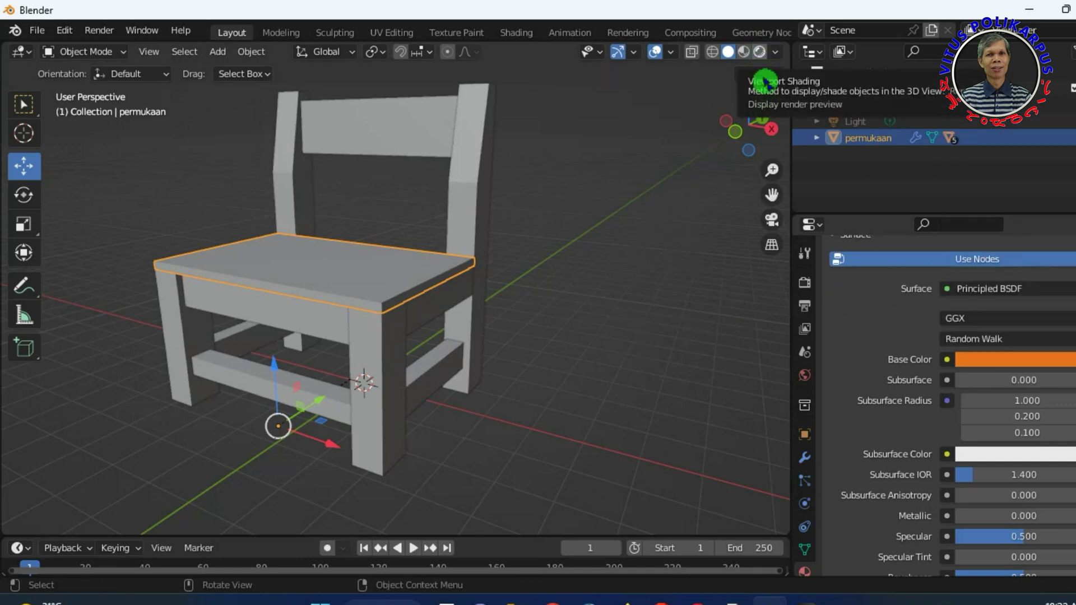
# Preview the chair in Rendered shading from the right side view
pyautogui.click(762, 52)
pyautogui.click(583, 283)
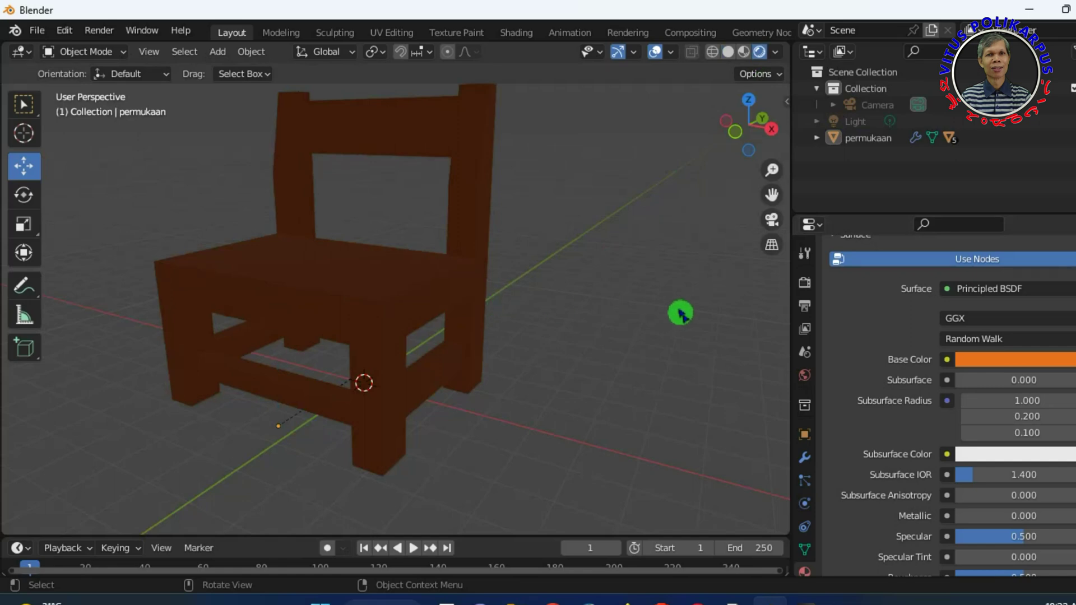
pyautogui.press('3')
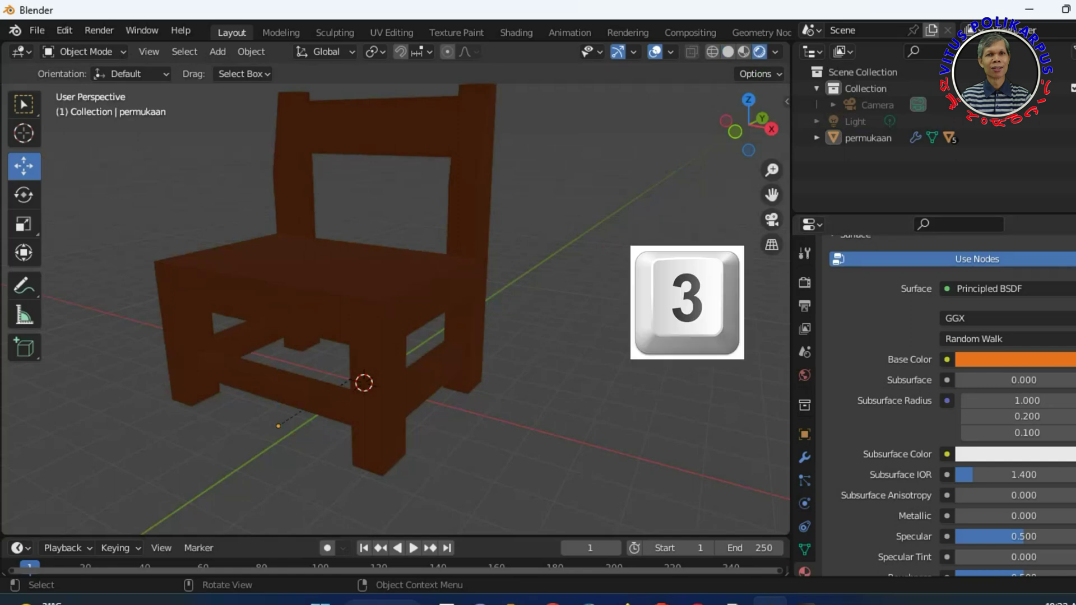
# Delete the existing light and place the 3D cursor at the chair's centre
pyautogui.click(846, 124)
pyautogui.press('Delete')
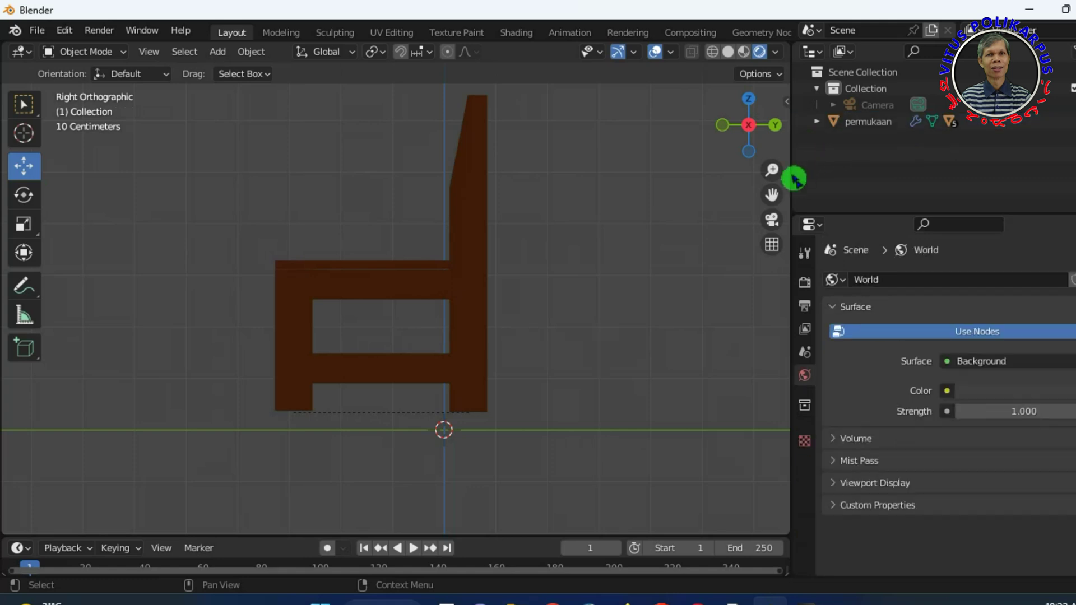
pyautogui.scroll(-3, 673, 241)
pyautogui.scroll(-1, 670, 247)
pyautogui.click(25, 134)
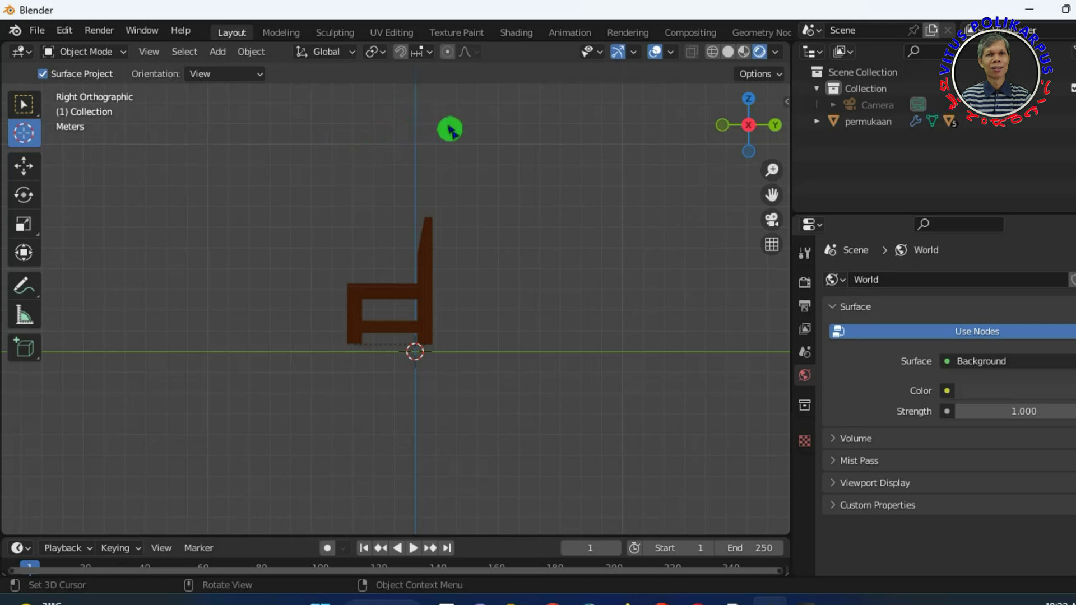
pyautogui.press('KP_7')
pyautogui.click(368, 310)
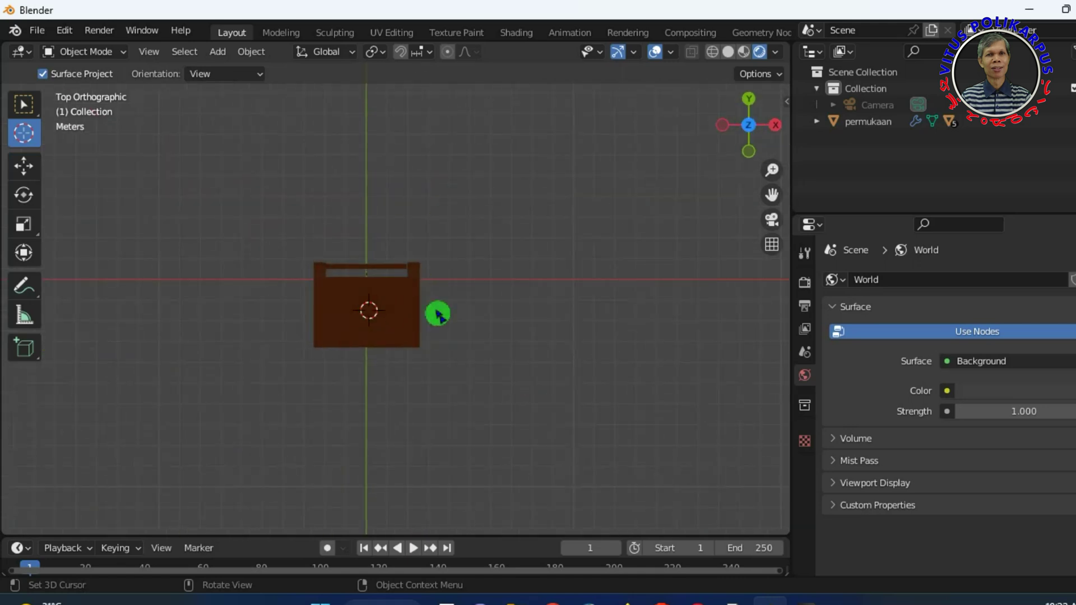
pyautogui.press('KP_3')
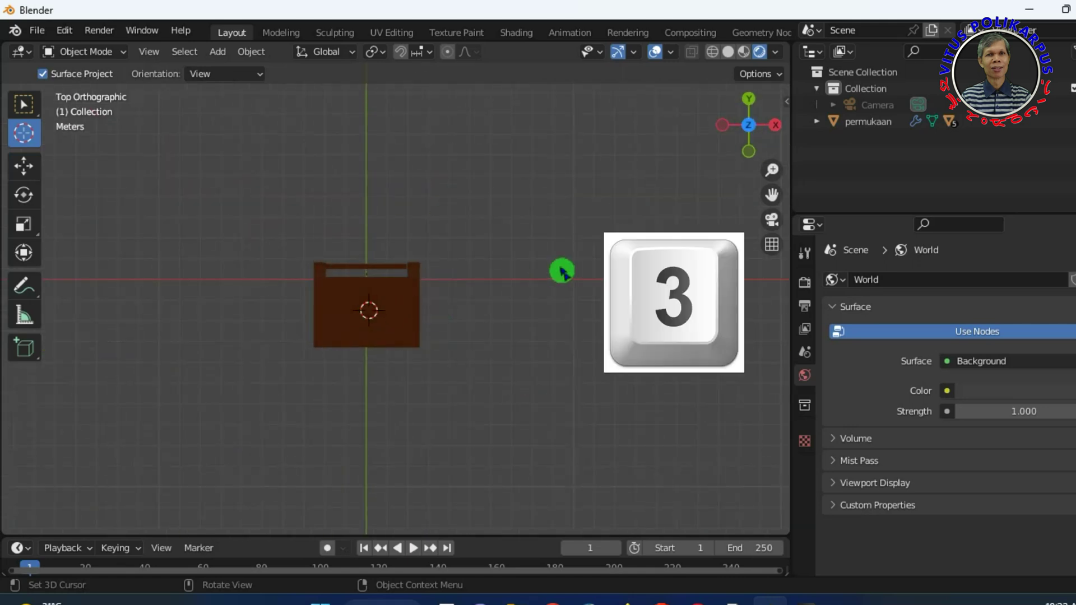
pyautogui.hotkey('shift', 'space')
# Add a Sun lamp with the 3D cursor placed above the chair
pyautogui.press('g')
pyautogui.click(411, 293)
pyautogui.click(23, 133)
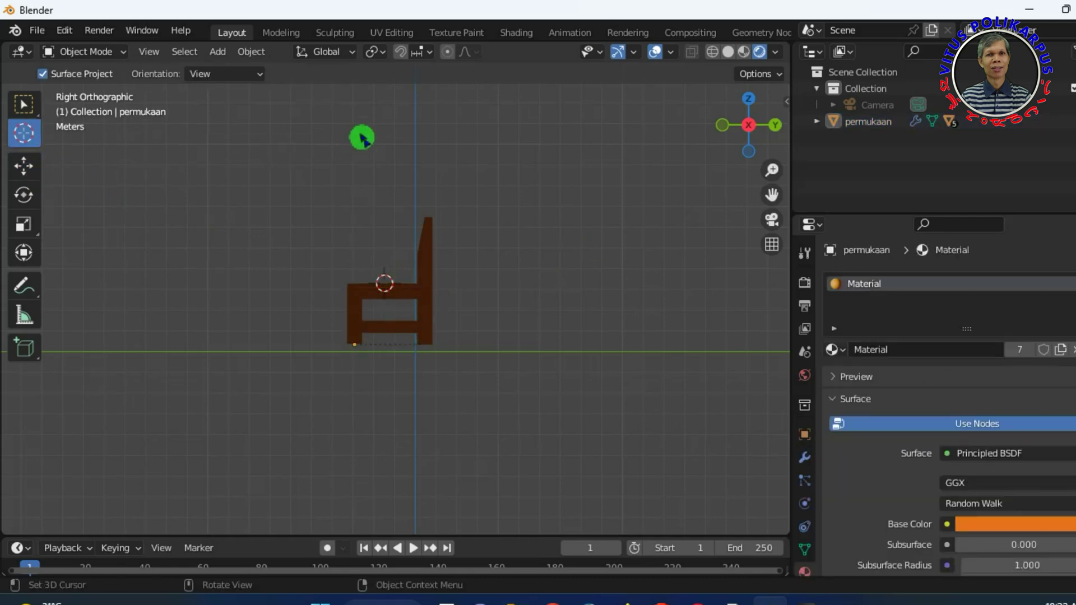
pyautogui.click(380, 102)
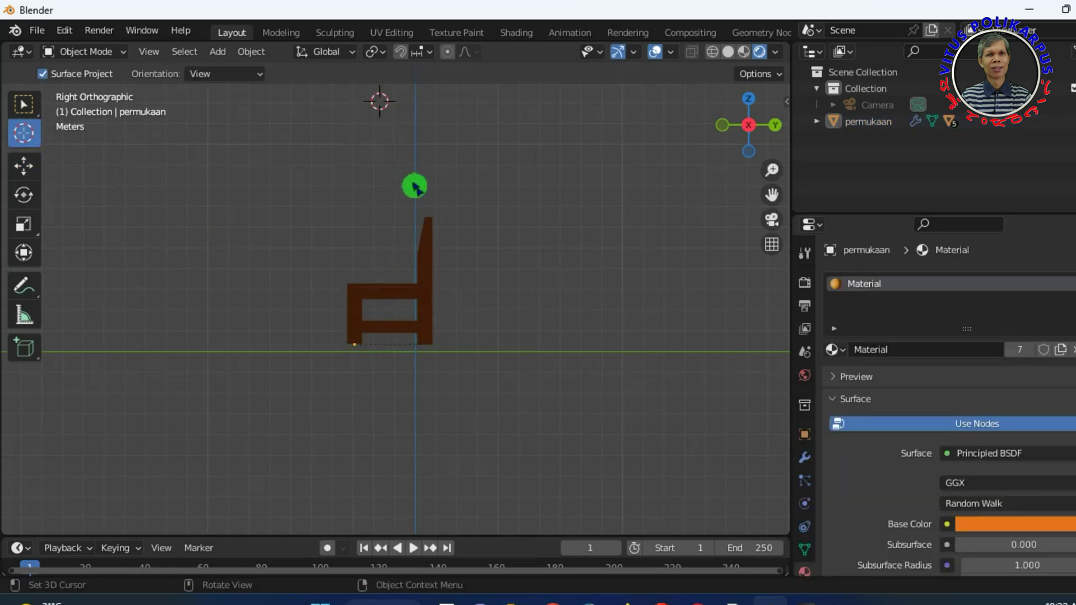
pyautogui.click(218, 50)
pyautogui.moveTo(241, 273)
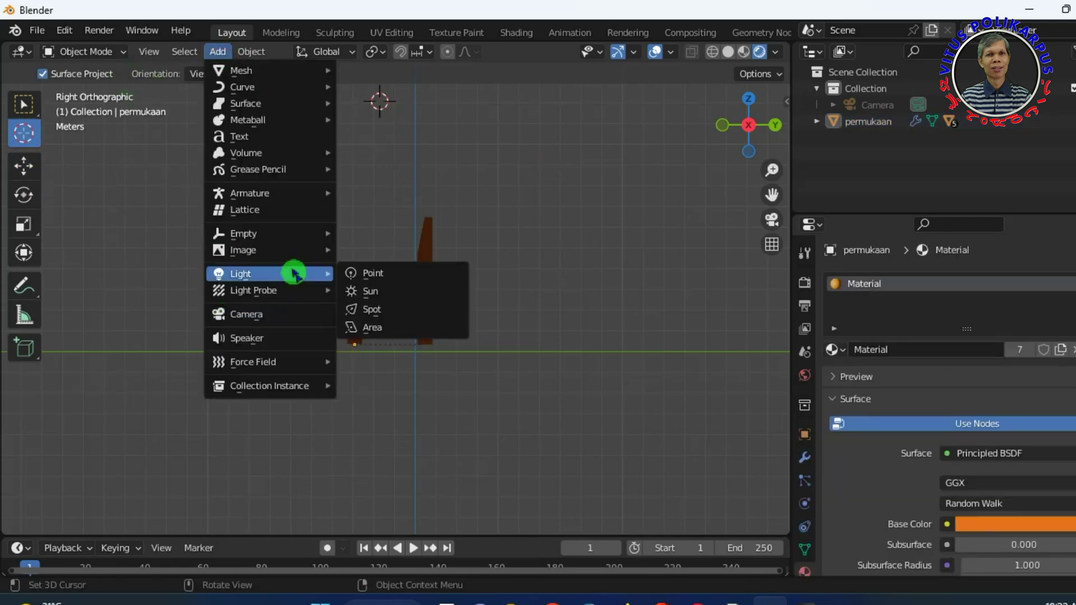
pyautogui.click(357, 287)
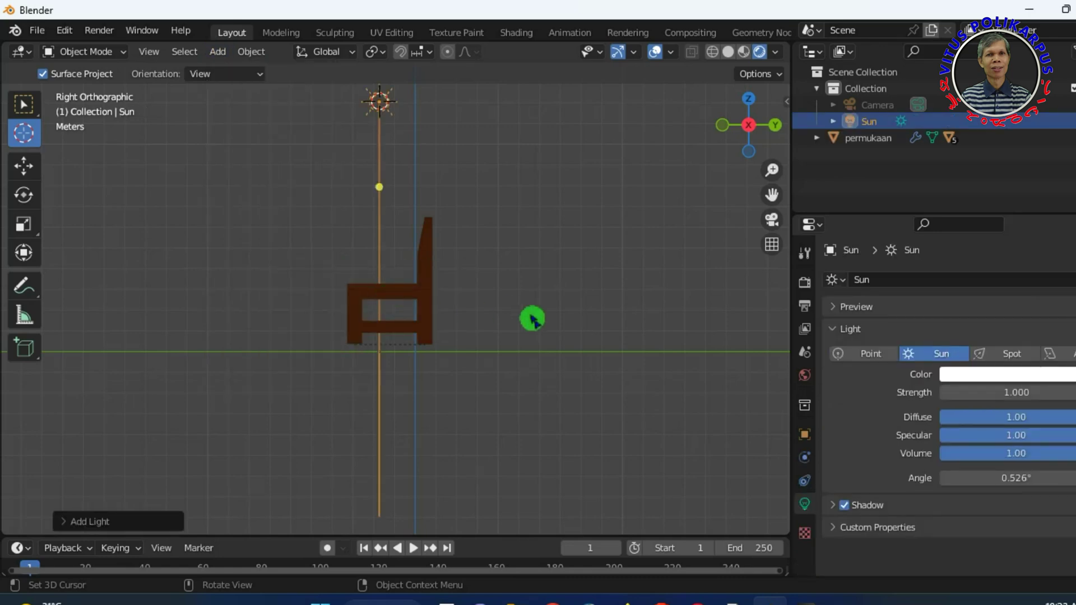
# Enable Camera to View and frame the whole chair in the camera view
pyautogui.moveTo(465, 353); pyautogui.dragTo(650, 413, button='middle')
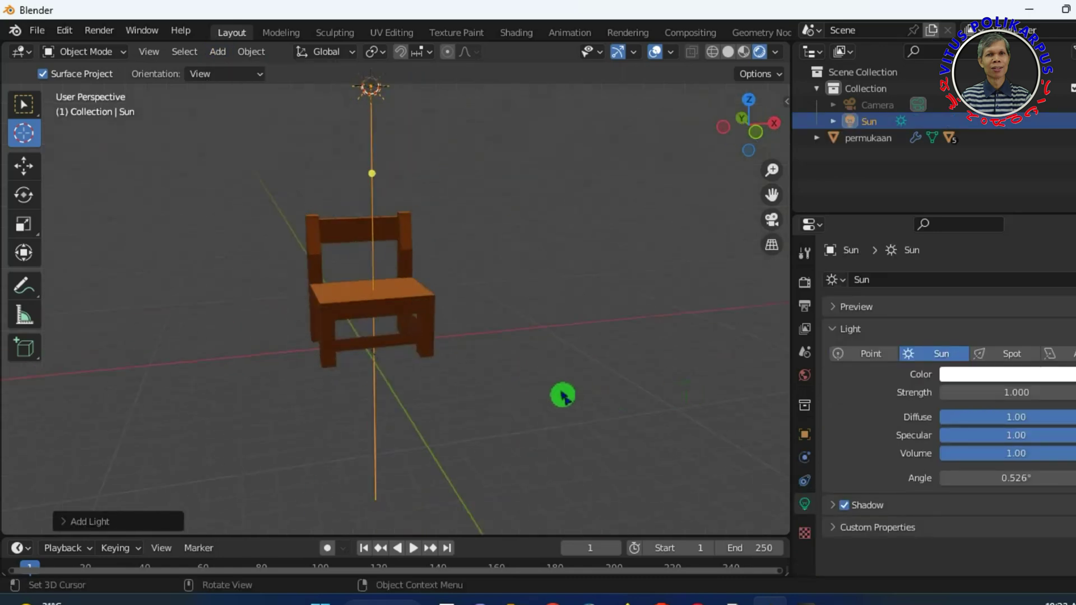
pyautogui.moveTo(563, 396); pyautogui.dragTo(701, 300, button='middle')
pyautogui.click(771, 220)
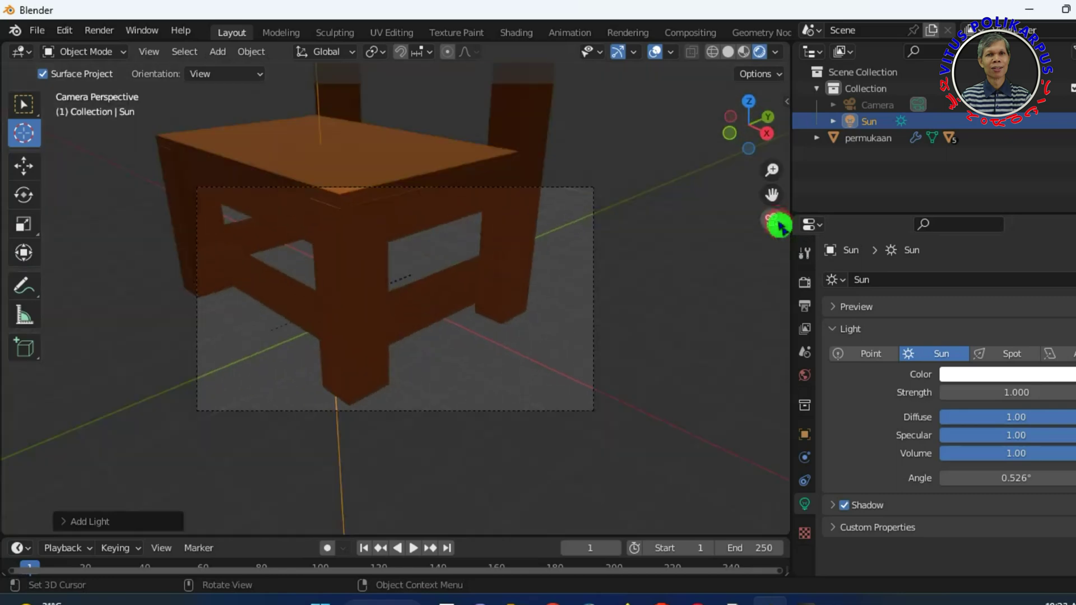
pyautogui.press('n')
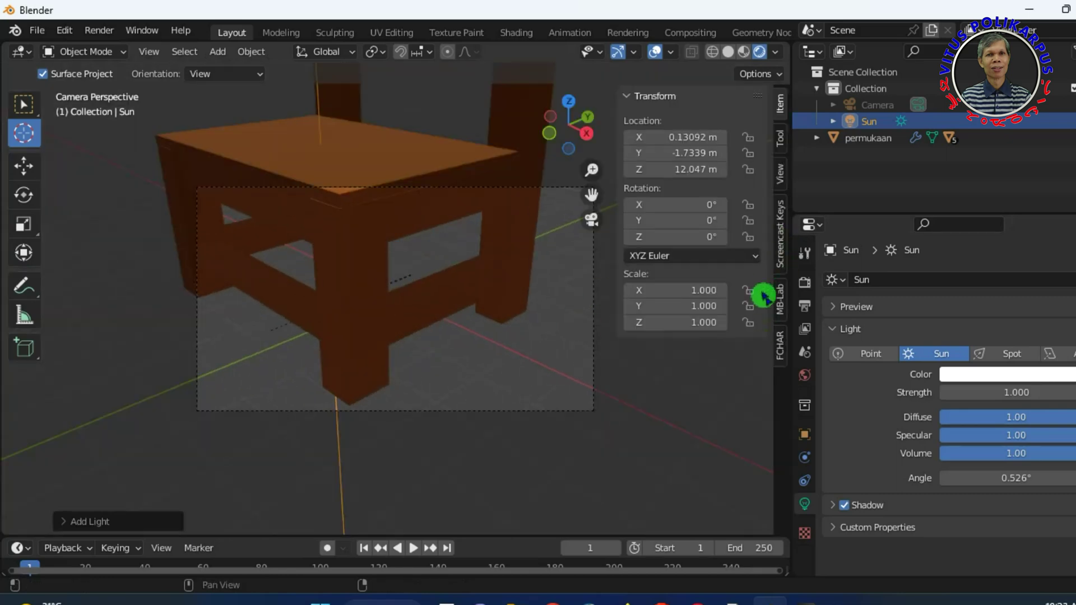
pyautogui.click(779, 173)
pyautogui.click(688, 303)
pyautogui.scroll(-3, 443, 293)
pyautogui.scroll(-2, 439, 293)
pyautogui.moveTo(591, 194); pyautogui.dragTo(591, 235)
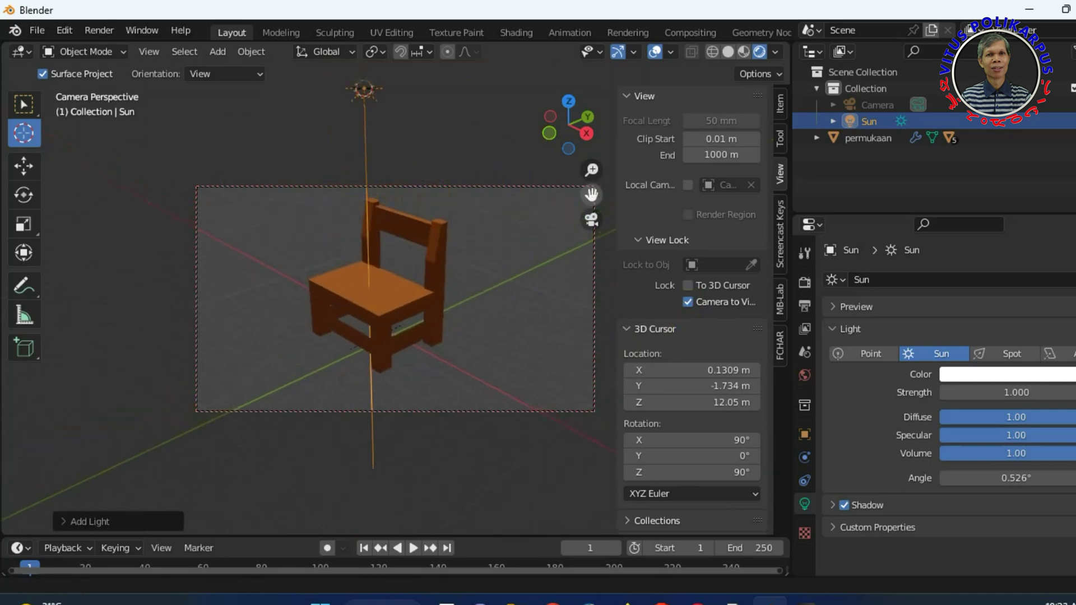
pyautogui.moveTo(528, 240); pyautogui.dragTo(452, 276, button='middle')
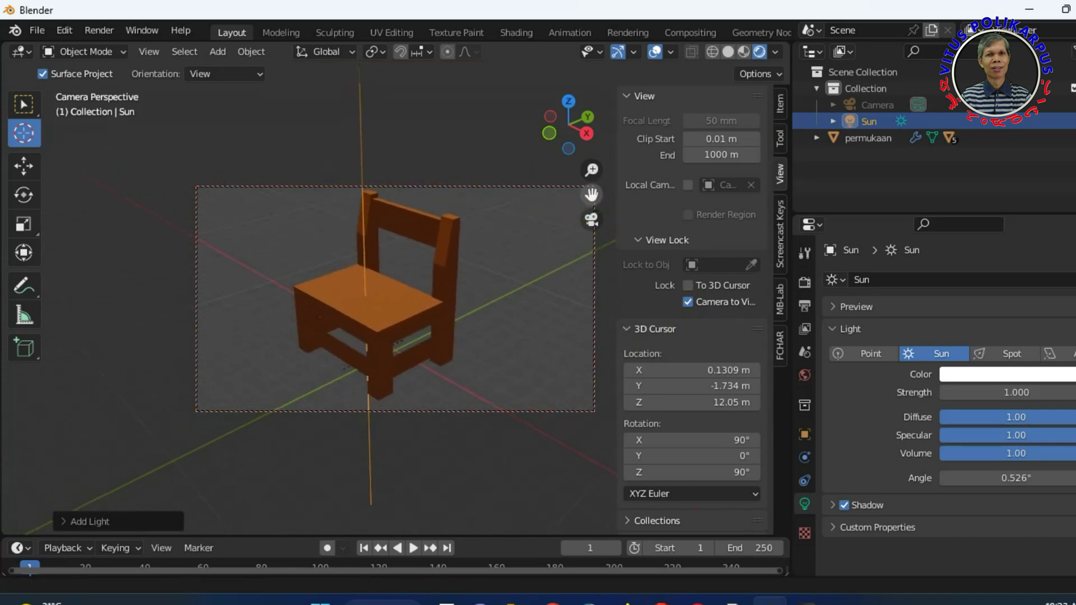
pyautogui.click(111, 313)
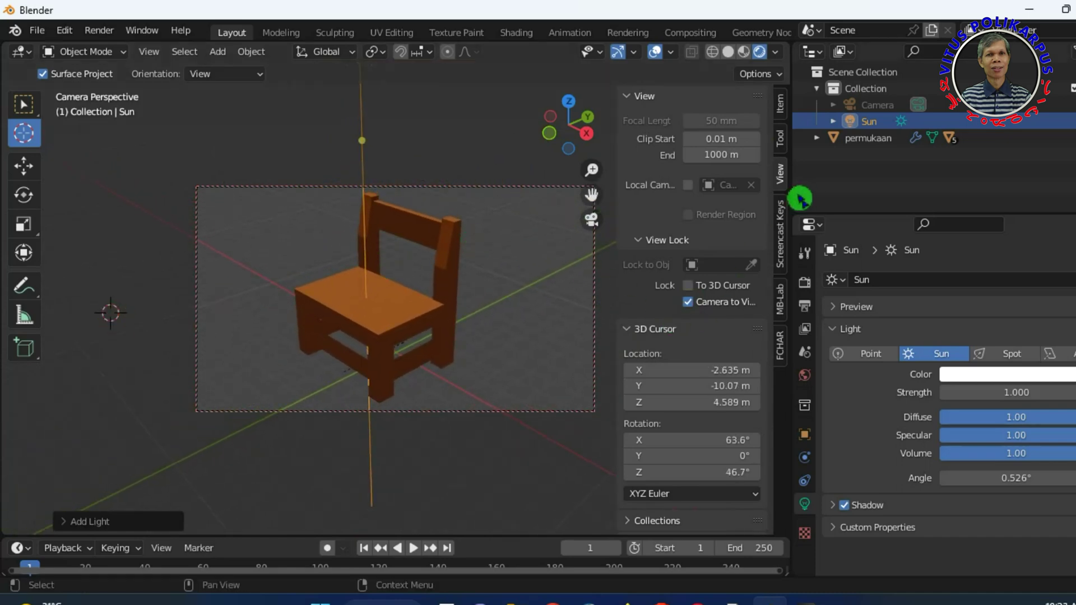
pyautogui.click(804, 282)
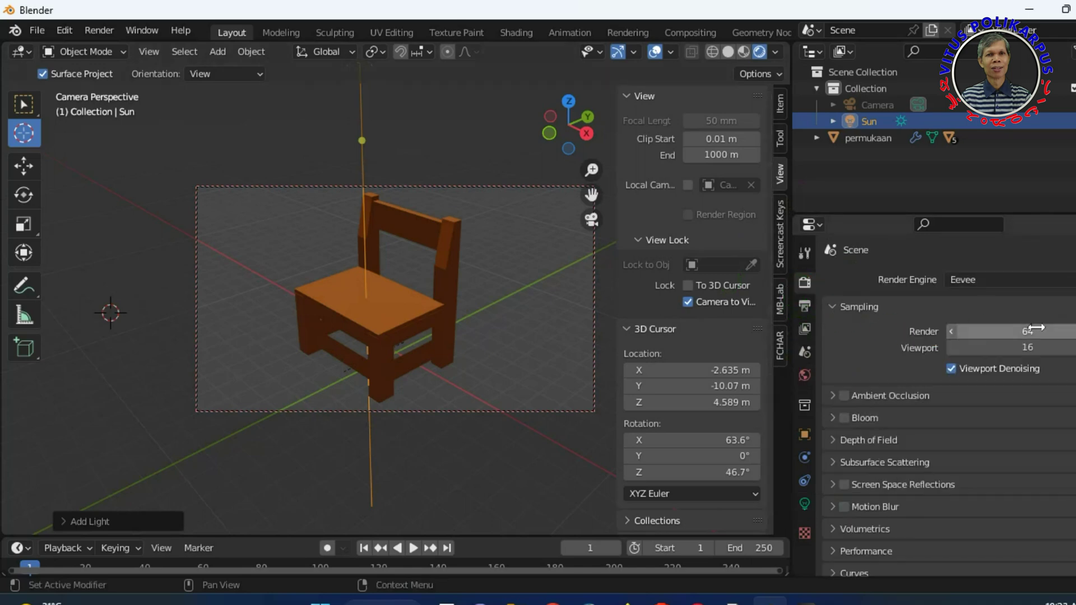
# Set the render engine to Cycles with GPU Compute as the device
pyautogui.click(1022, 280)
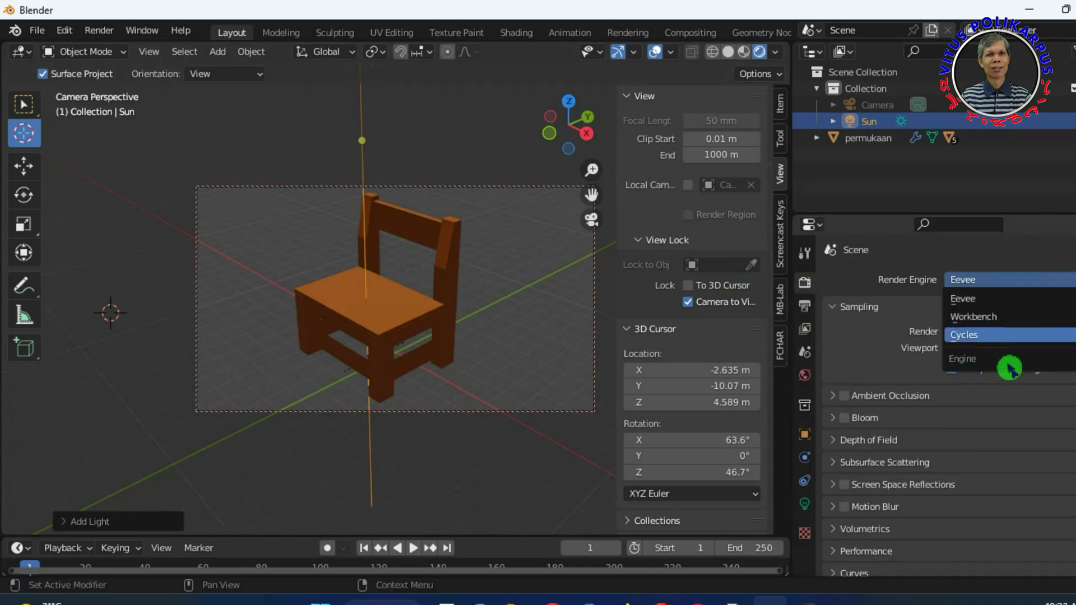
pyautogui.click(978, 334)
pyautogui.click(1029, 321)
pyautogui.click(989, 353)
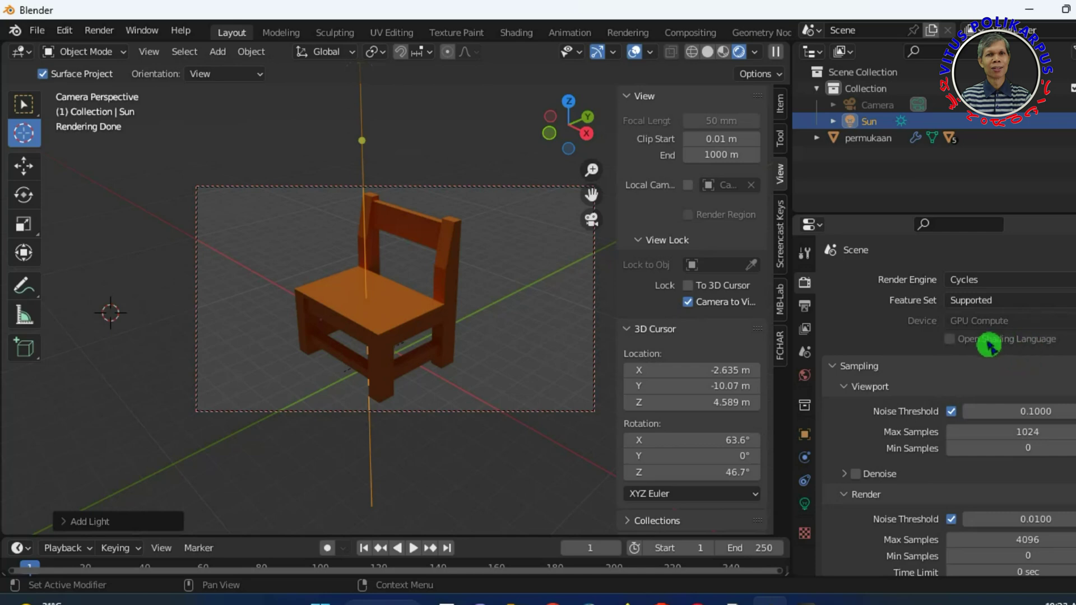
pyautogui.scroll(-2, 974, 358)
# Set Resolution X to 1080 for a square 1080 × 1080 frame, refitting the chair in camera
pyautogui.click(805, 305)
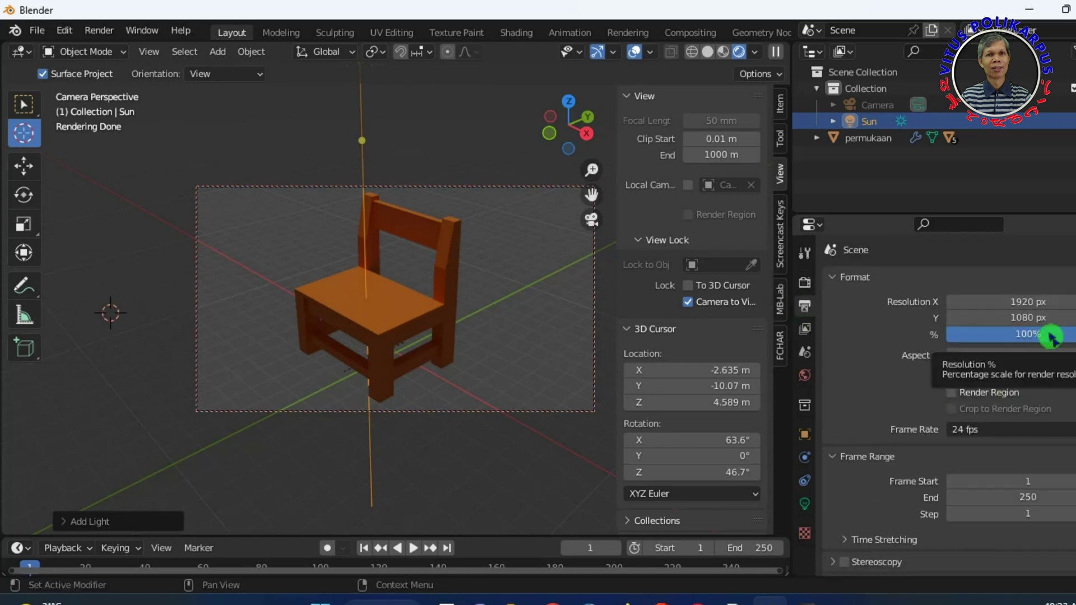
pyautogui.doubleClick(1028, 302)
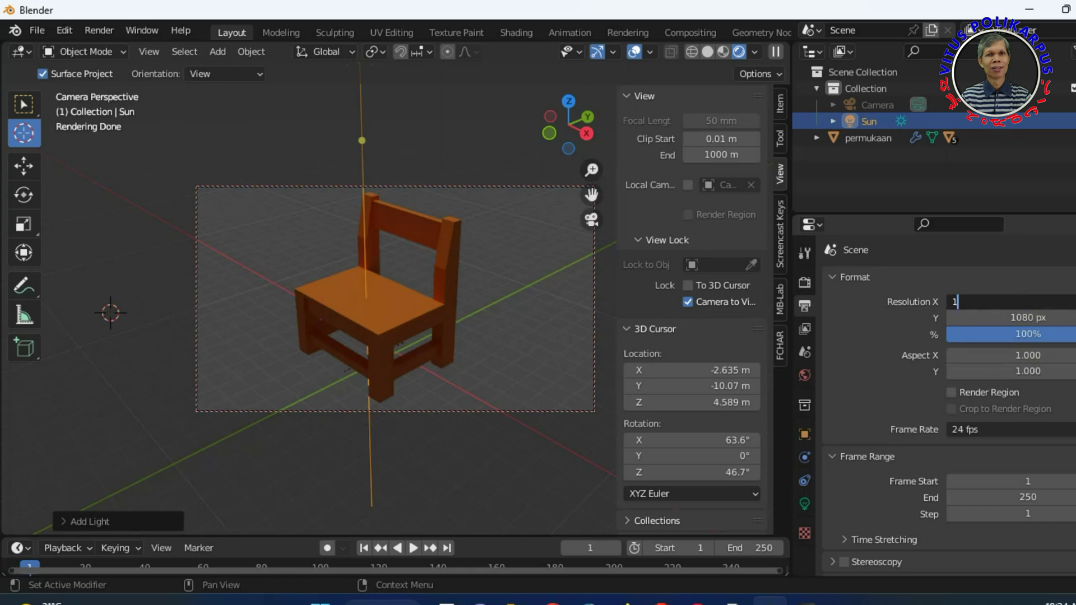
pyautogui.write('080')
pyautogui.click(924, 374)
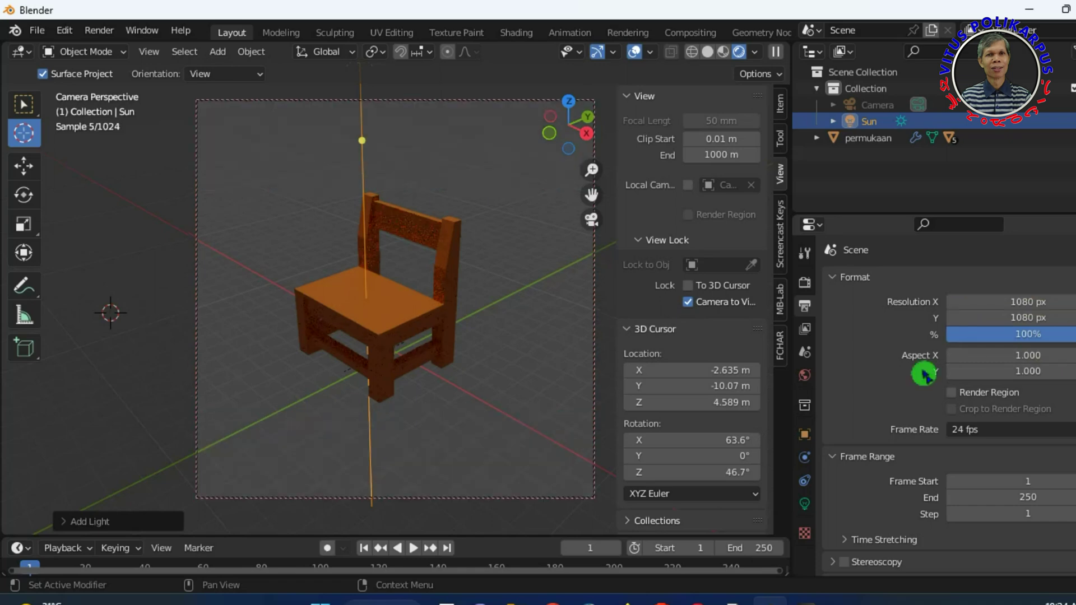
pyautogui.moveTo(602, 359); pyautogui.dragTo(680, 306, button='middle')
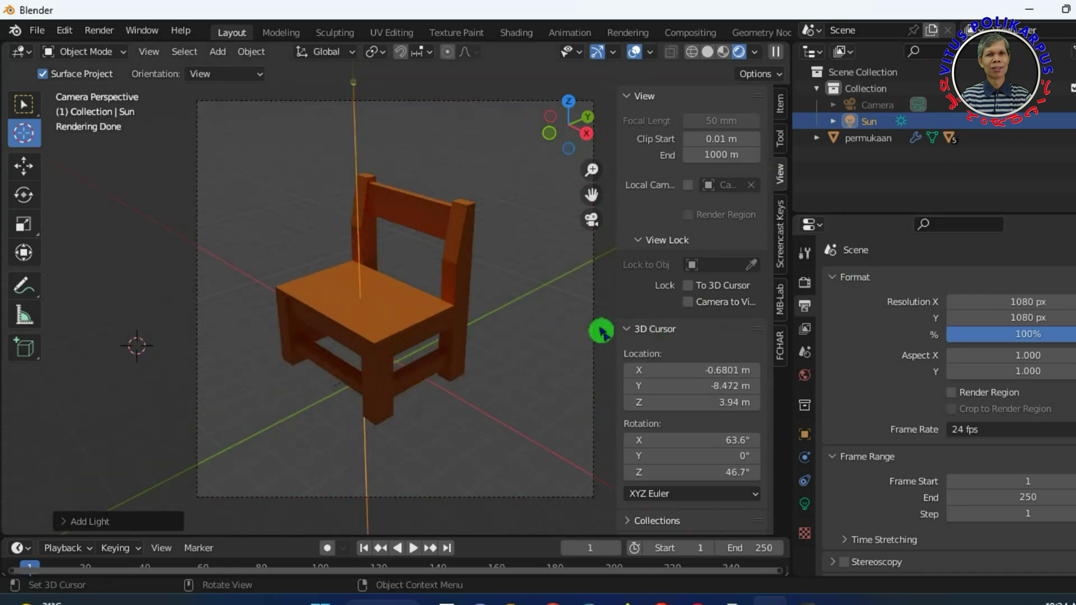
pyautogui.press('n')
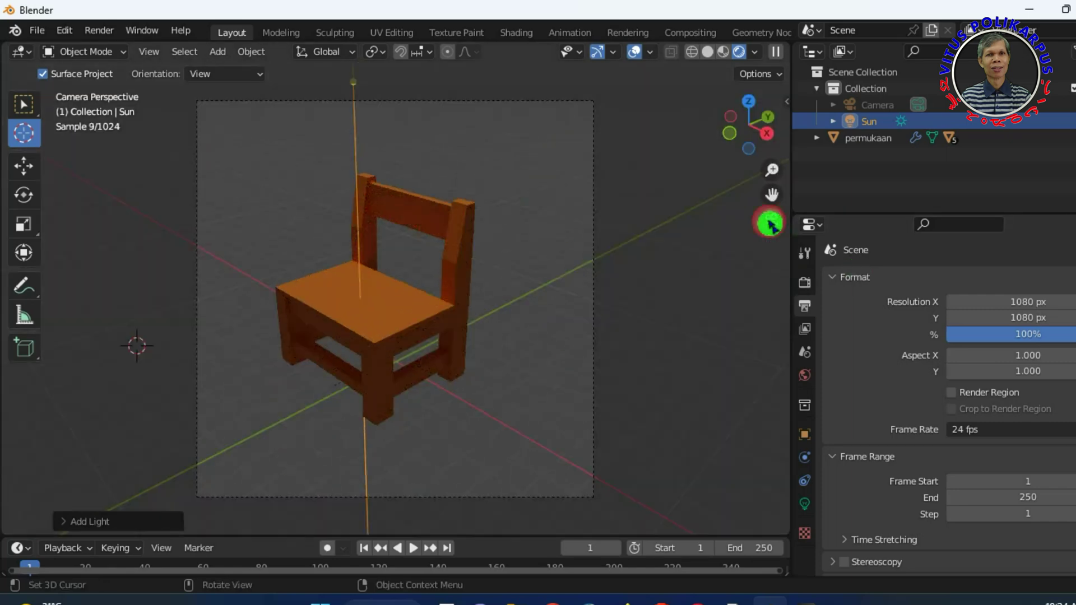
pyautogui.click(771, 220)
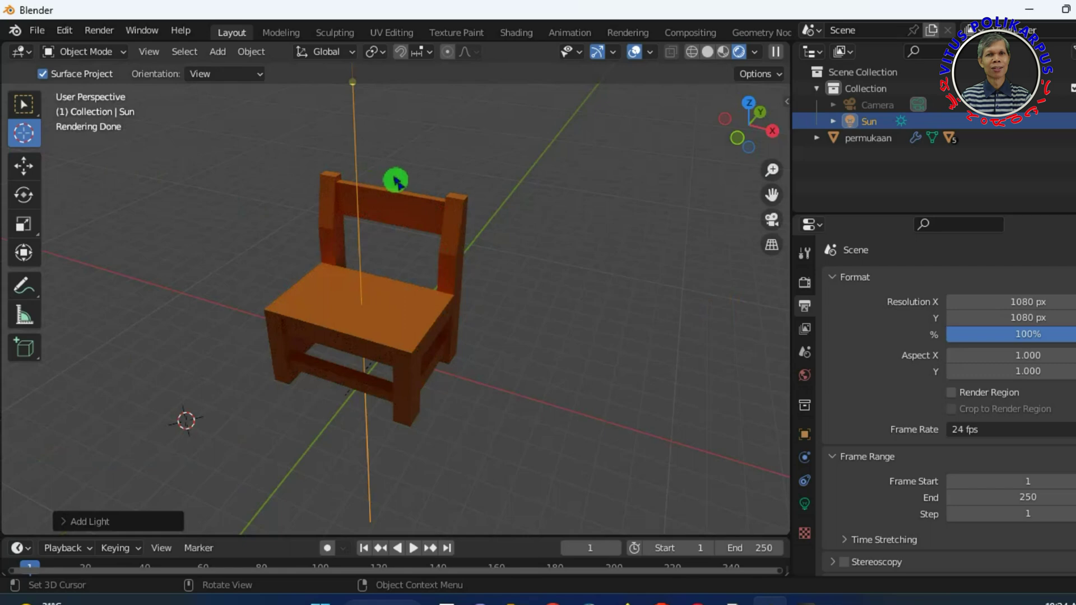
pyautogui.click(37, 31)
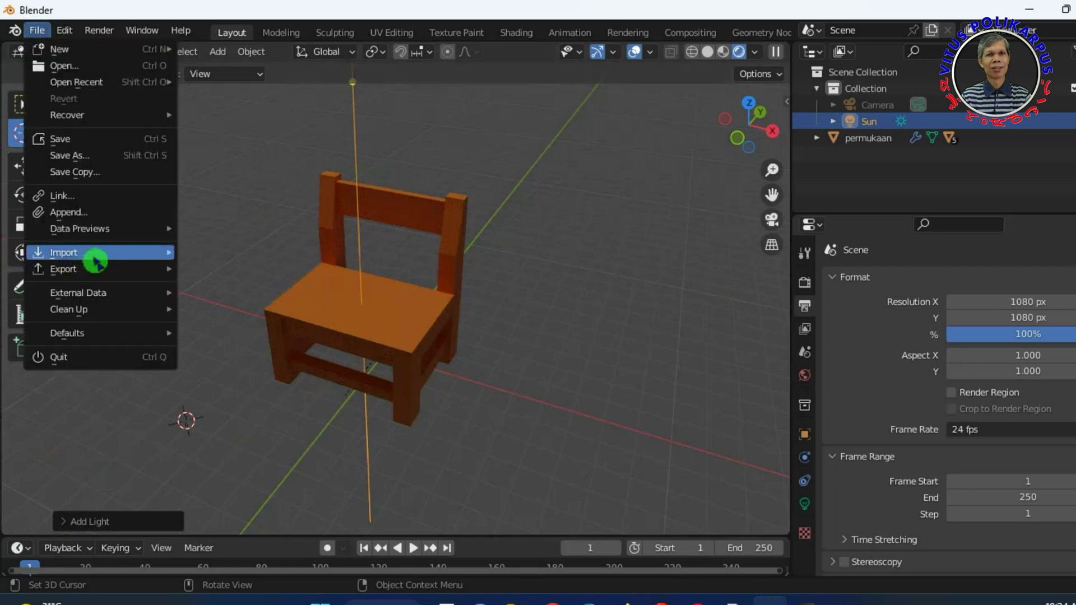
pyautogui.moveTo(64, 269)
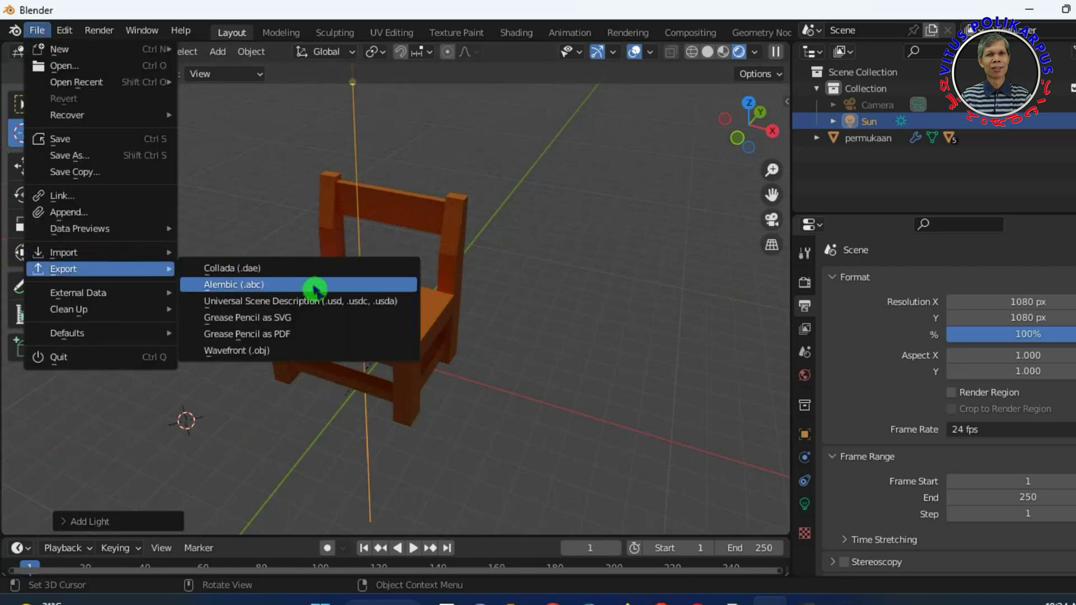
# Export kursi.obj as Wavefront OBJ to the Desktop, then check kursi.obj and kursi.mtl in File Explorer
pyautogui.click(278, 351)
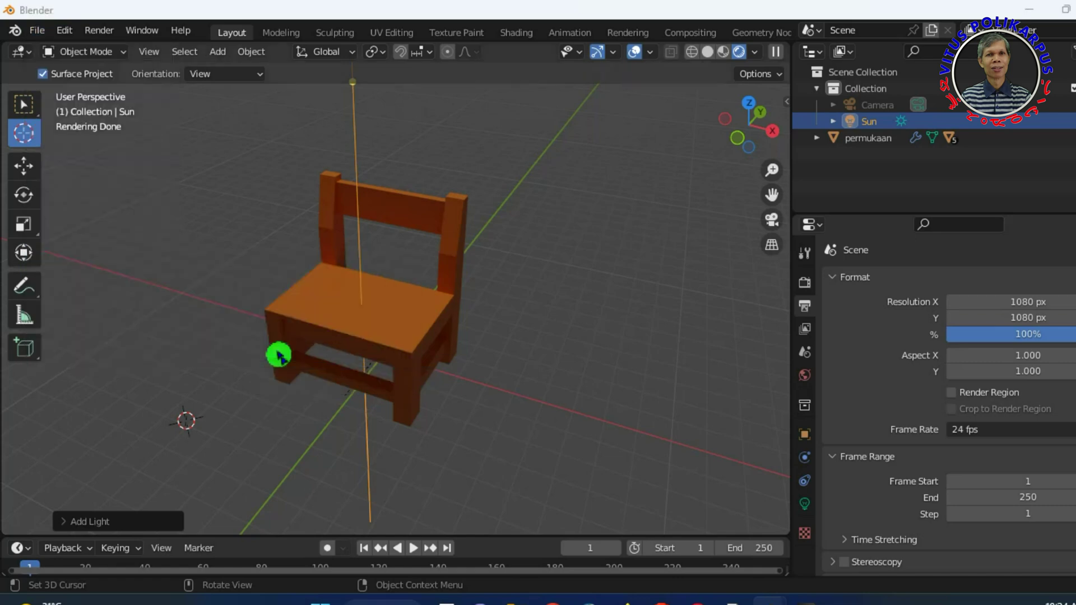
pyautogui.click(185, 213)
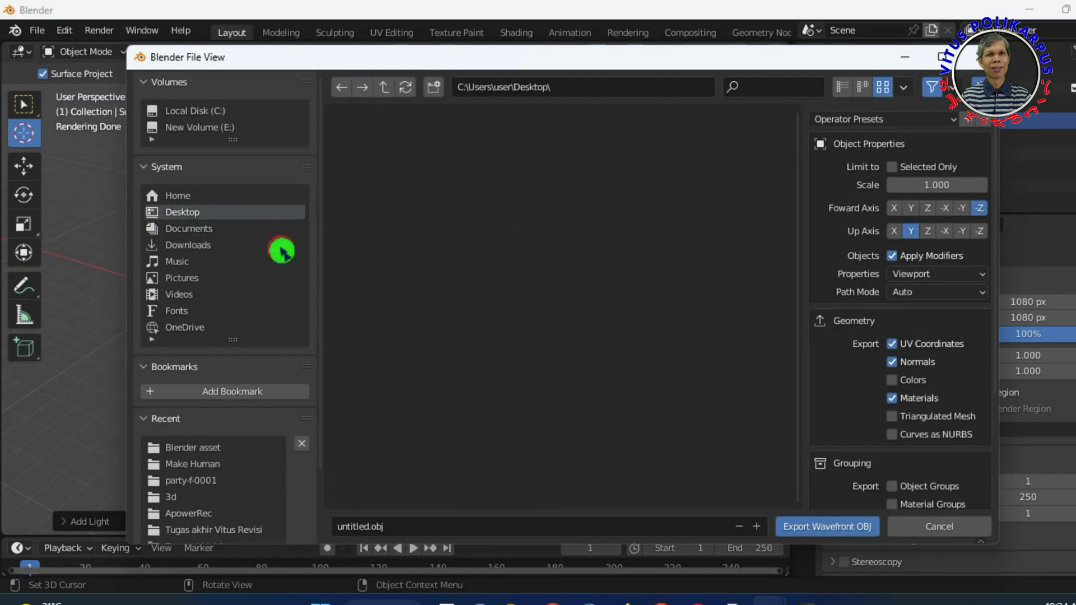
pyautogui.click(386, 526)
pyautogui.write('kursi')
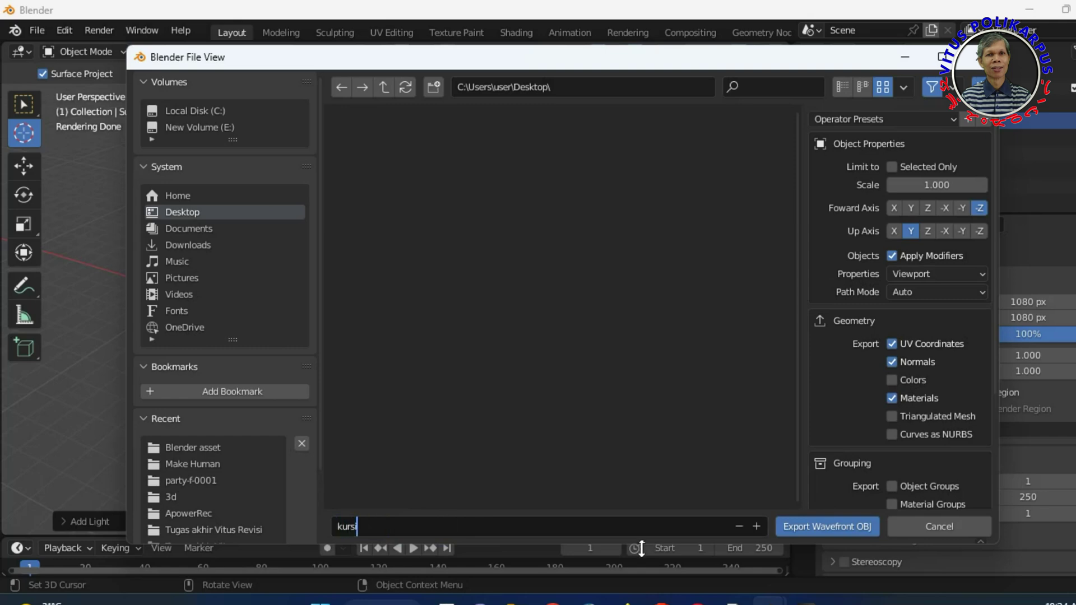
pyautogui.click(818, 529)
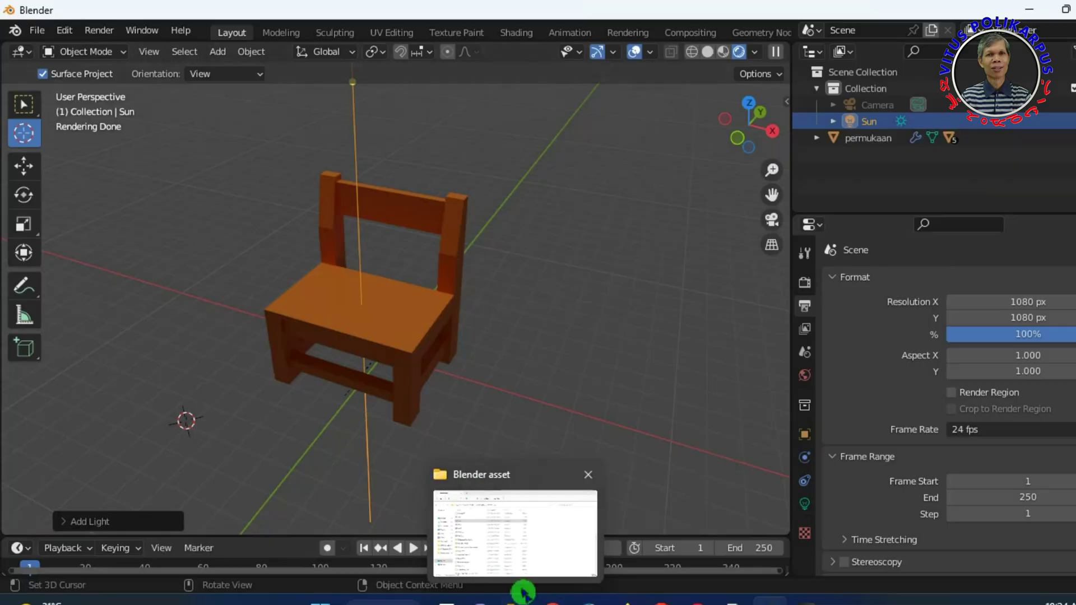
pyautogui.click(512, 515)
pyautogui.click(65, 193)
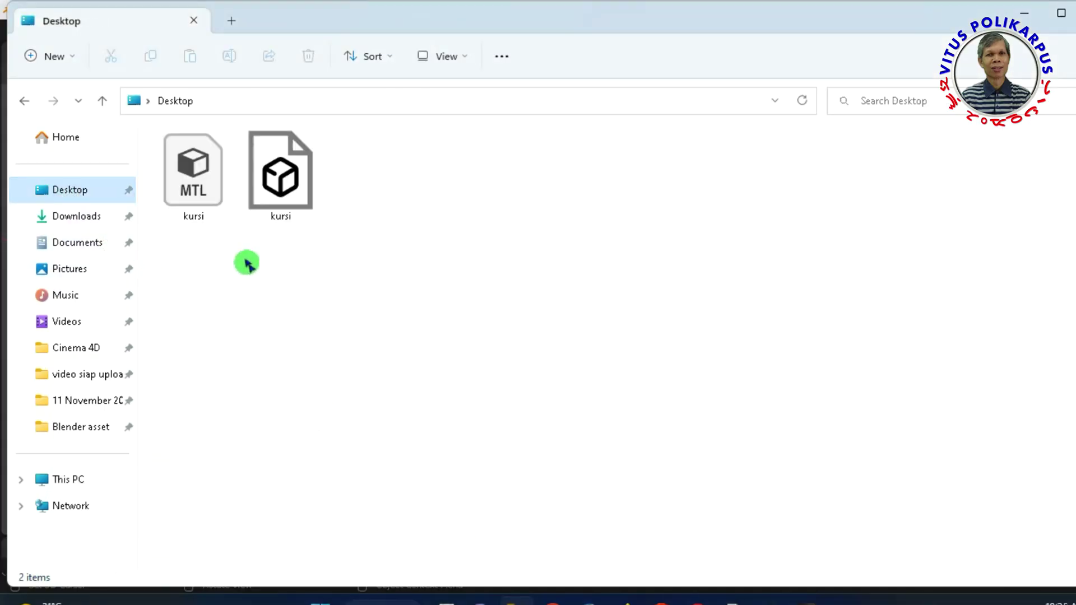
# Preview kursi.obj from the Desktop in 3D Viewer by orbiting it, then move to PowerPoint
pyautogui.doubleClick(308, 175)
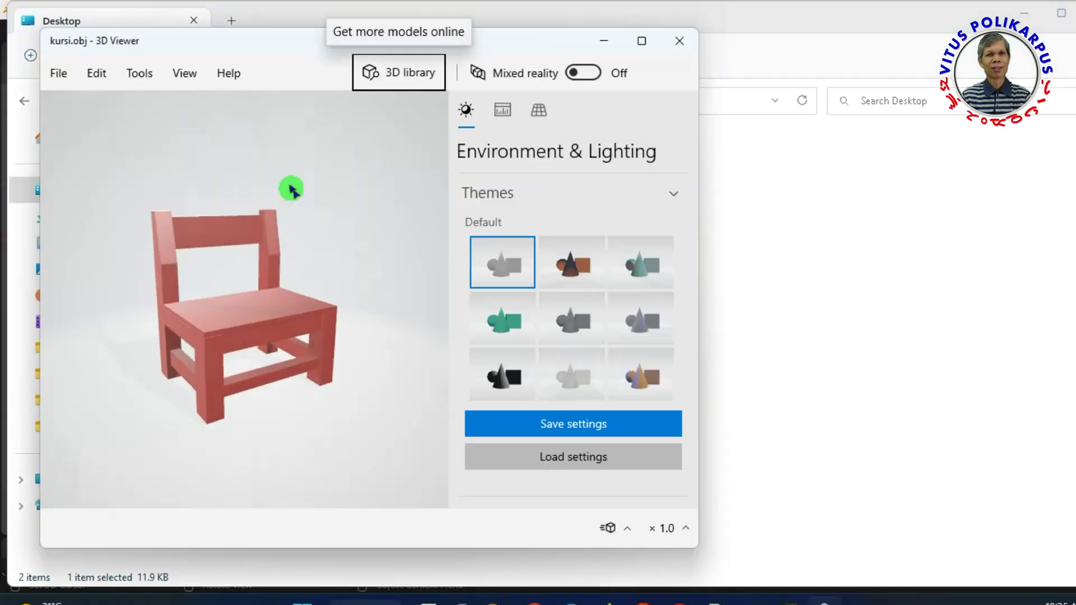
pyautogui.moveTo(288, 187)
pyautogui.mouseDown()
pyautogui.moveTo(301, 334)
pyautogui.moveTo(404, 327)
pyautogui.moveTo(251, 409)
pyautogui.moveTo(139, 319)
pyautogui.moveTo(221, 255)
pyautogui.moveTo(303, 365)
pyautogui.moveTo(466, 305)
pyautogui.moveTo(247, 365)
pyautogui.moveTo(230, 413)
pyautogui.moveTo(187, 384)
pyautogui.moveTo(302, 389)
pyautogui.moveTo(149, 345)
pyautogui.moveTo(110, 375)
pyautogui.moveTo(235, 366)
pyautogui.moveTo(429, 308)
pyautogui.mouseUp()
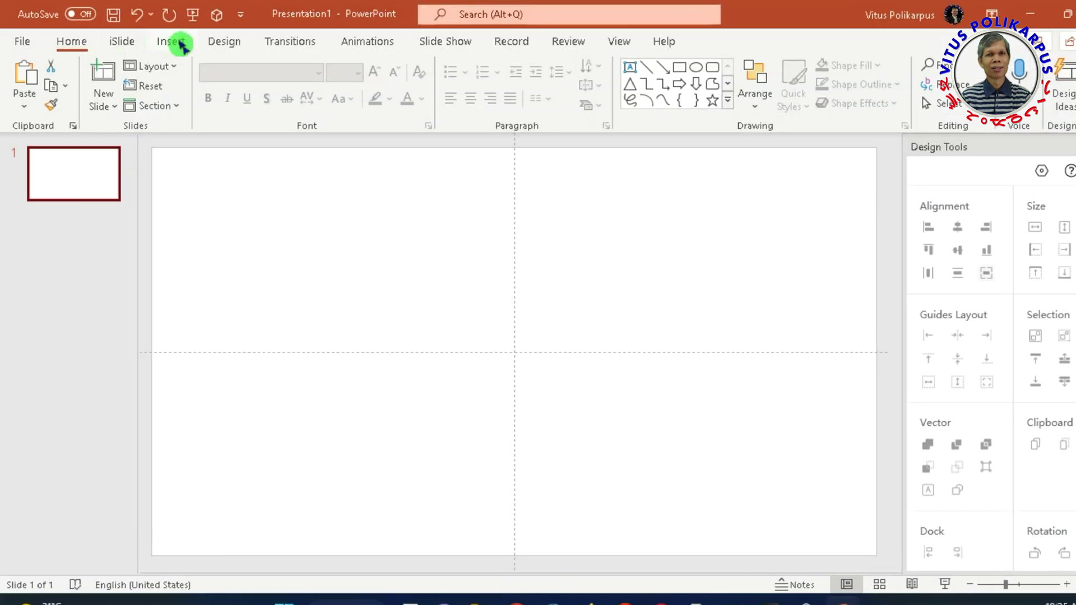
pyautogui.click(179, 41)
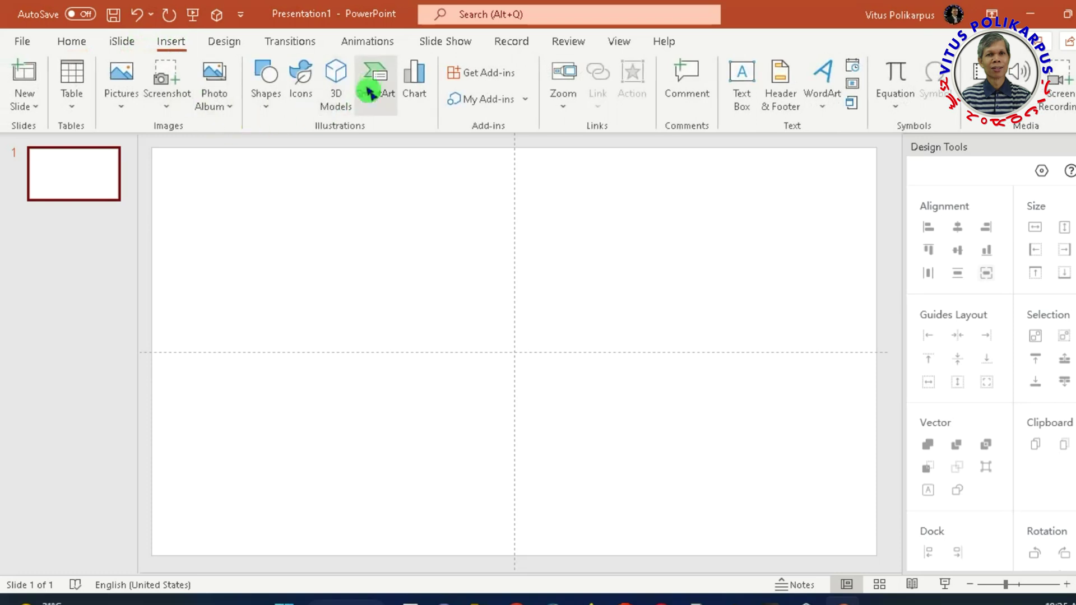
# Insert kursi from the Desktop onto the slide as a 3D model
pyautogui.click(338, 90)
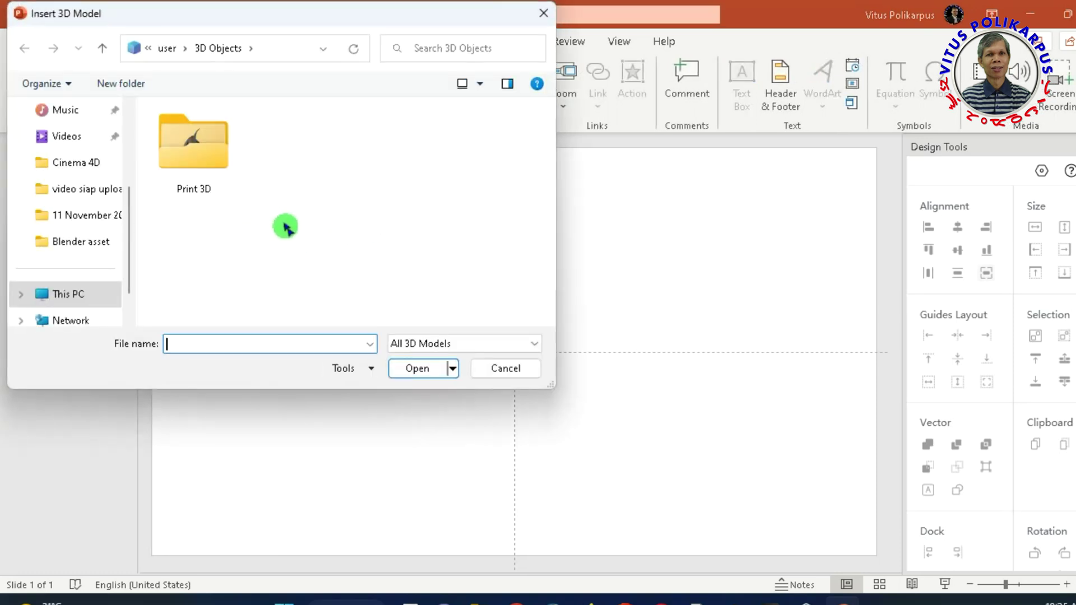
pyautogui.click(78, 163)
pyautogui.click(194, 146)
pyautogui.click(417, 368)
# Rotate the chair model to a three-quarter view, then turn it to show its back
pyautogui.moveTo(507, 368)
pyautogui.mouseDown()
pyautogui.moveTo(310, 452)
pyautogui.moveTo(408, 427)
pyautogui.moveTo(557, 425)
pyautogui.moveTo(668, 375)
pyautogui.moveTo(689, 411)
pyautogui.moveTo(463, 455)
pyautogui.moveTo(422, 327)
pyautogui.moveTo(327, 423)
pyautogui.moveTo(638, 421)
pyautogui.moveTo(444, 396)
pyautogui.moveTo(547, 435)
pyautogui.moveTo(509, 471)
pyautogui.moveTo(419, 456)
pyautogui.moveTo(708, 356)
pyautogui.mouseUp()
pyautogui.click(709, 351)
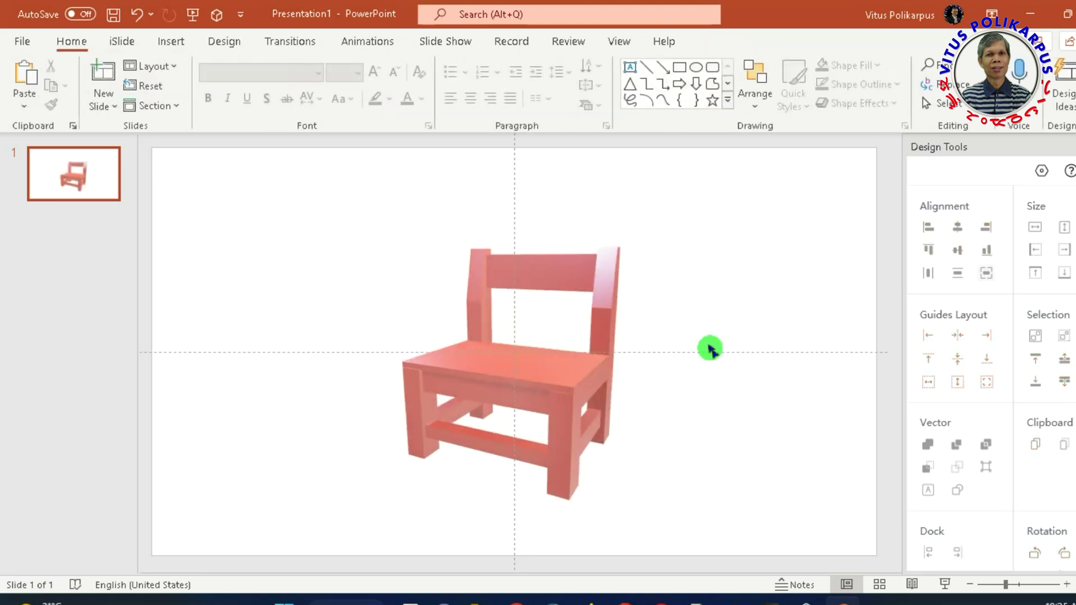
pyautogui.click(514, 399)
pyautogui.click(678, 389)
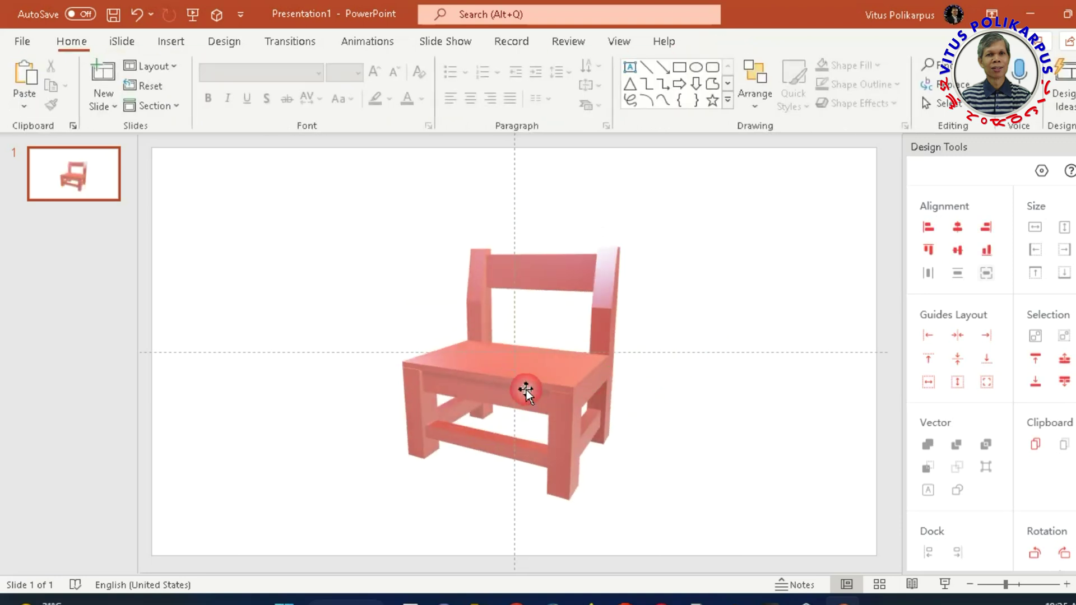
pyautogui.click(522, 348)
pyautogui.moveTo(513, 353)
pyautogui.mouseDown()
pyautogui.moveTo(202, 388)
pyautogui.moveTo(576, 384)
pyautogui.moveTo(511, 375)
pyautogui.moveTo(483, 355)
pyautogui.moveTo(478, 322)
pyautogui.moveTo(409, 372)
pyautogui.moveTo(402, 363)
pyautogui.moveTo(410, 351)
pyautogui.moveTo(406, 401)
pyautogui.moveTo(650, 380)
pyautogui.moveTo(586, 420)
pyautogui.moveTo(483, 319)
pyautogui.moveTo(603, 400)
pyautogui.mouseUp()
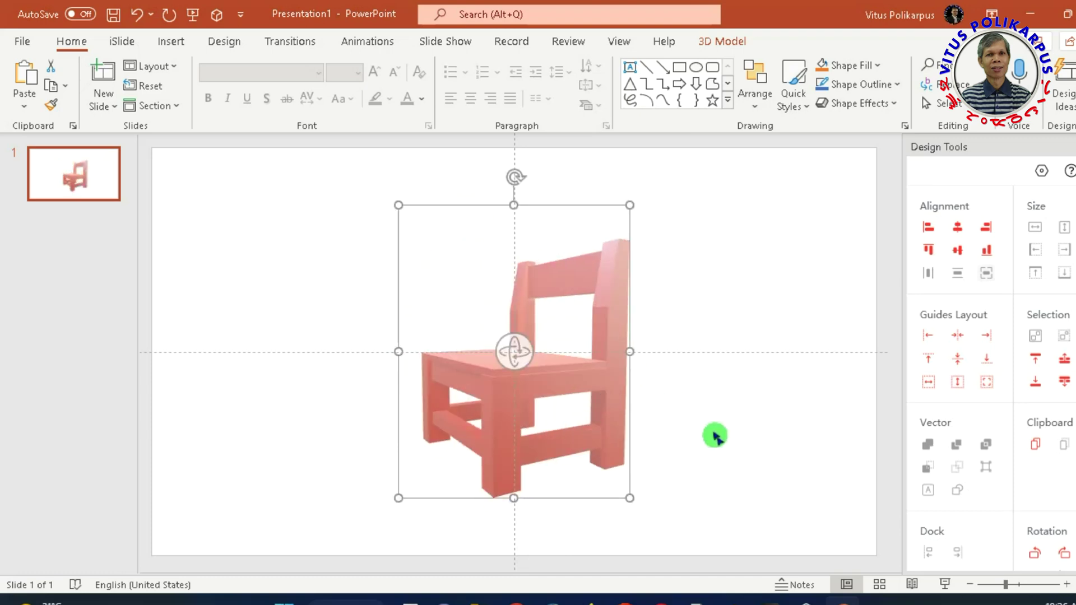